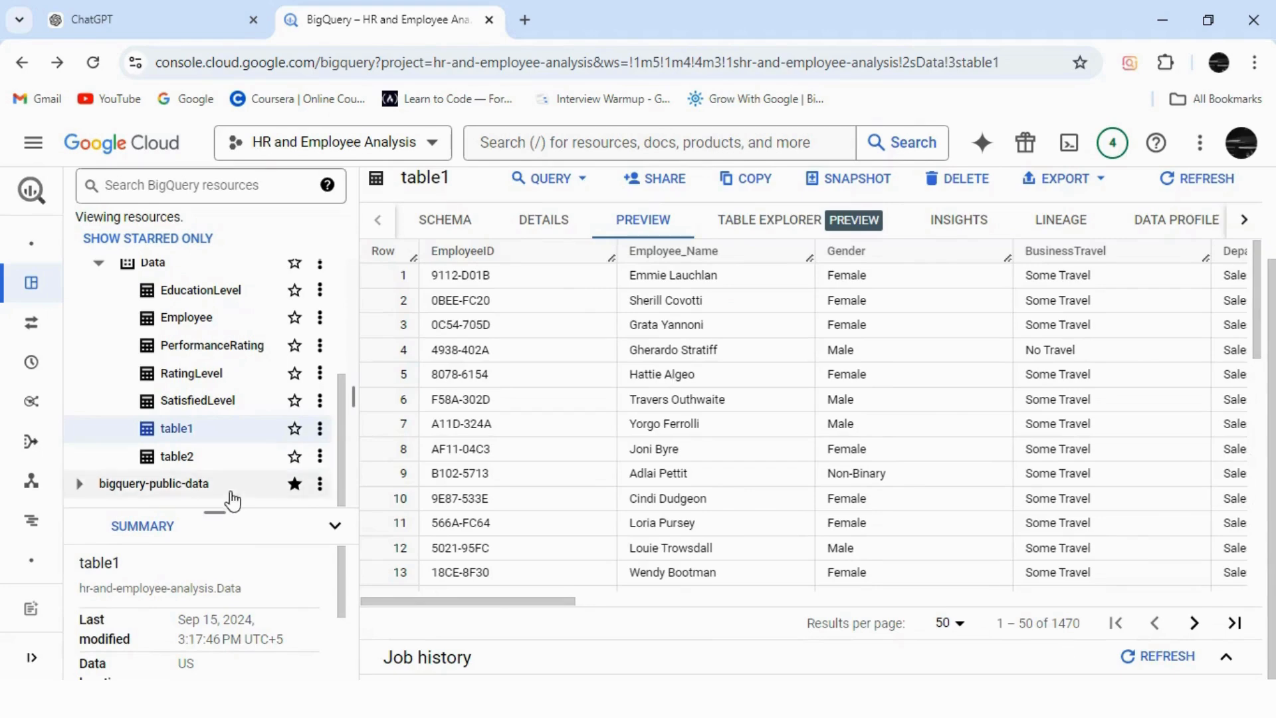
Open table2 in the Data dataset and preview its 6709 employee performance review rows.
left_click(177, 458)
left_click_drag(1273, 352, 1274, 469)
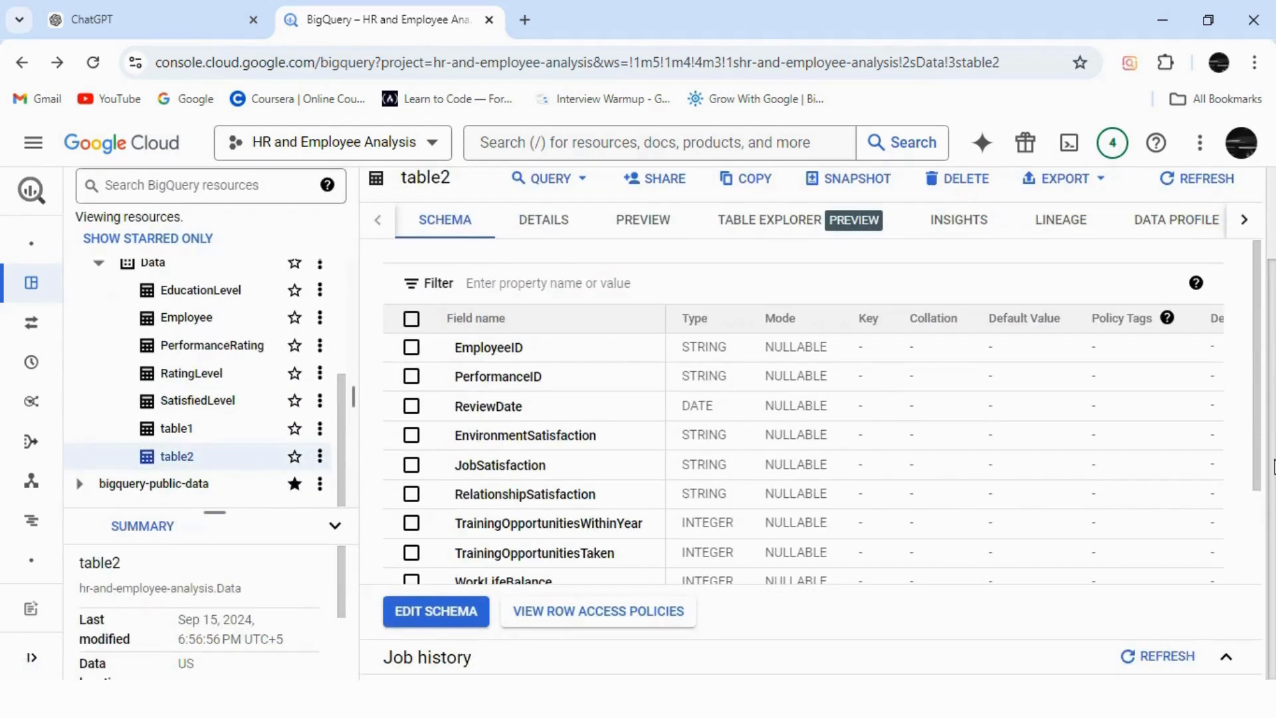
left_click(664, 227)
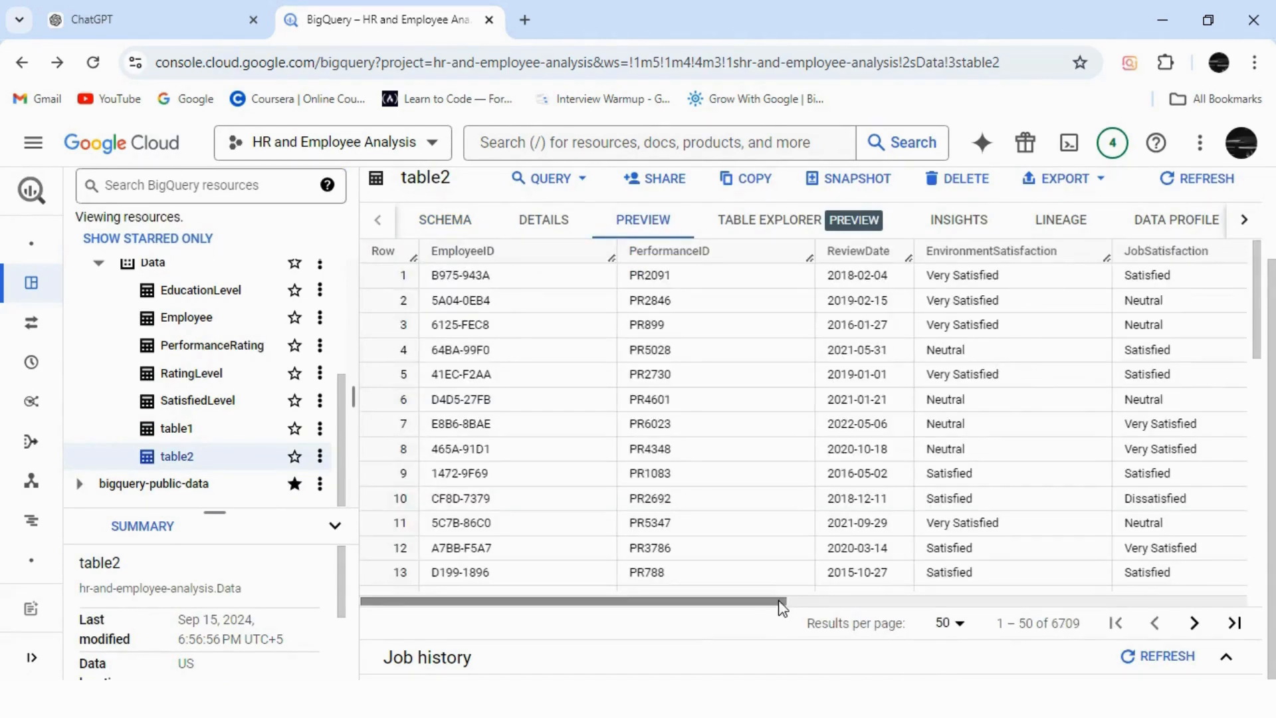
left_click_drag(784, 607, 787, 606)
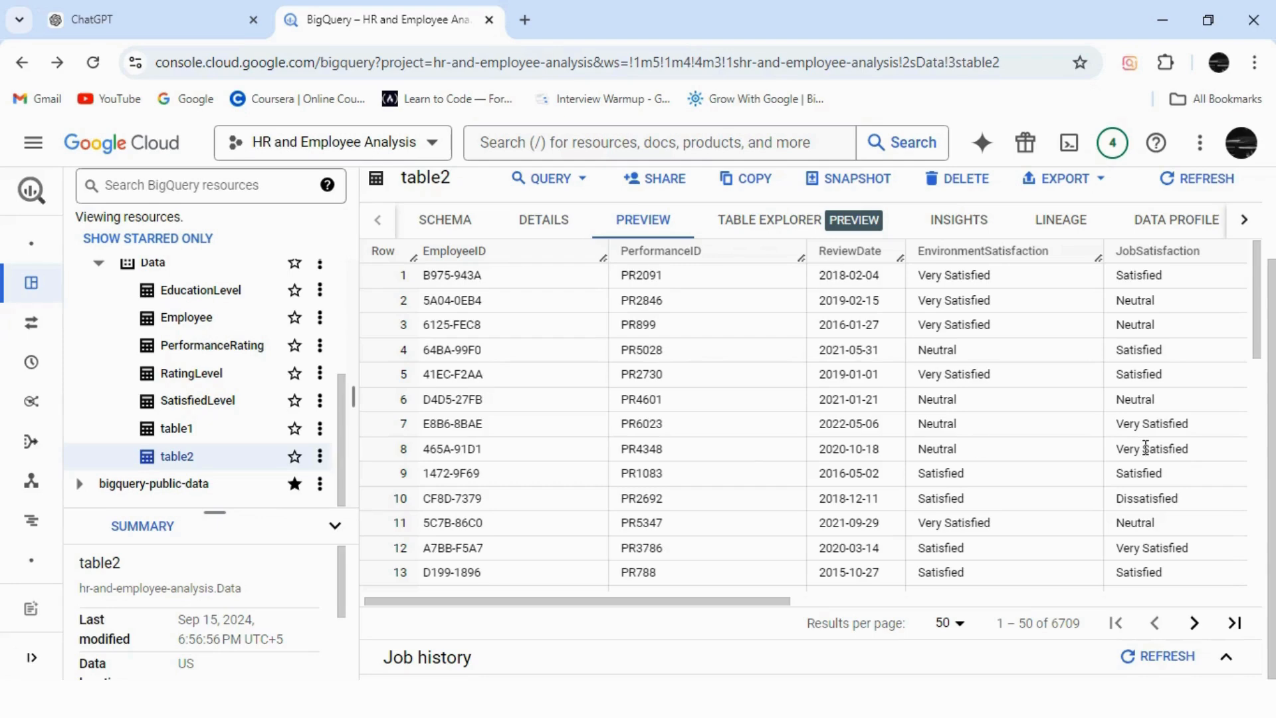
scroll(1274, 359, "up", 2)
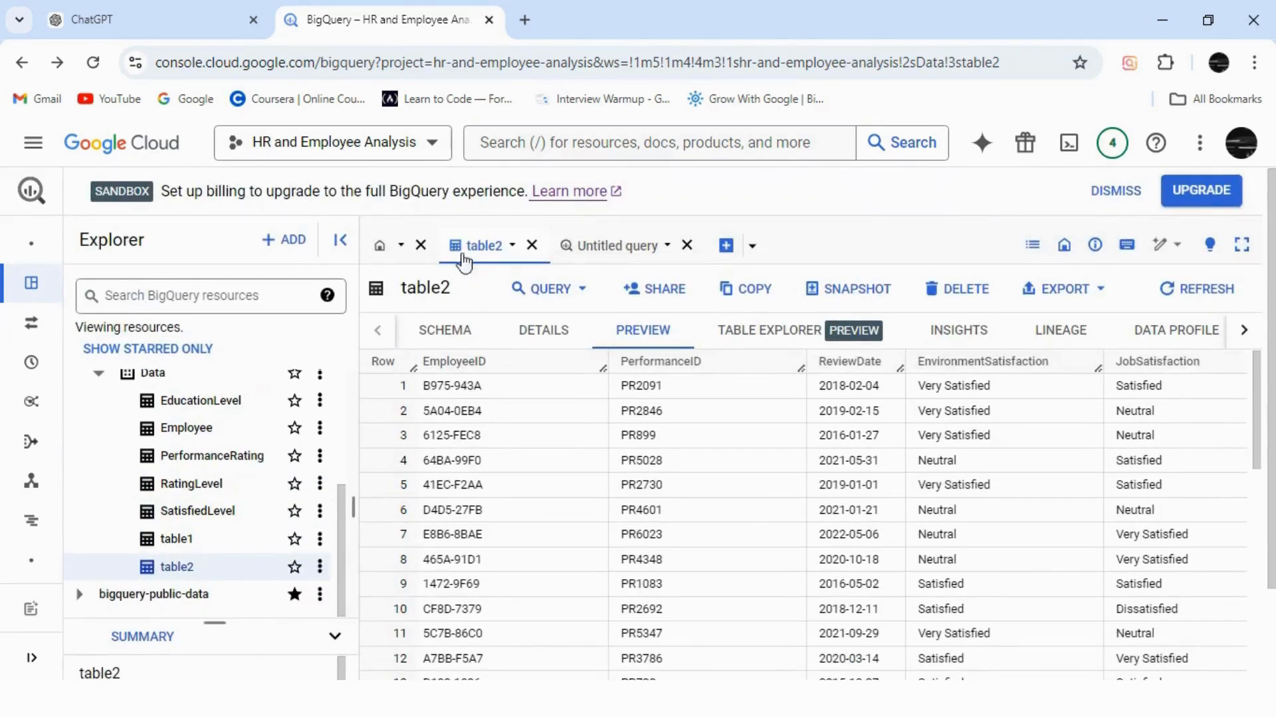
Open table1 and start a new query with a comment heading on identifying duplicate and null values.
left_click(177, 538)
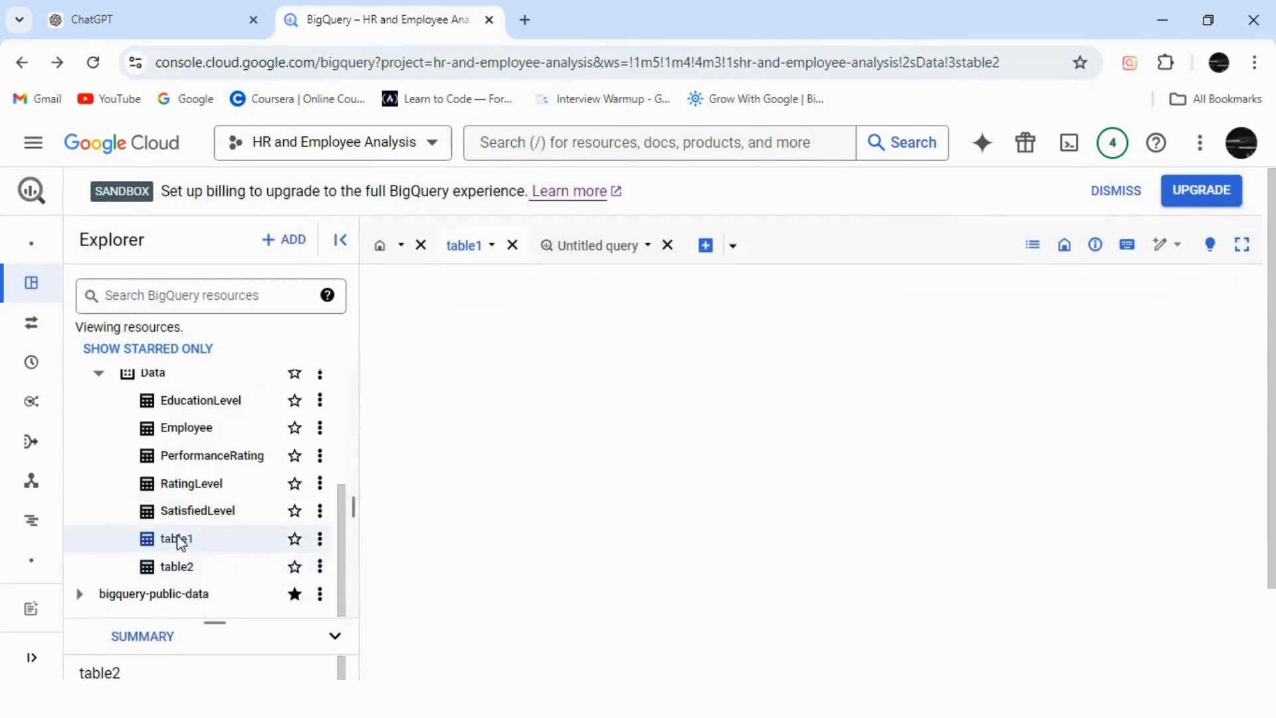
left_click(594, 256)
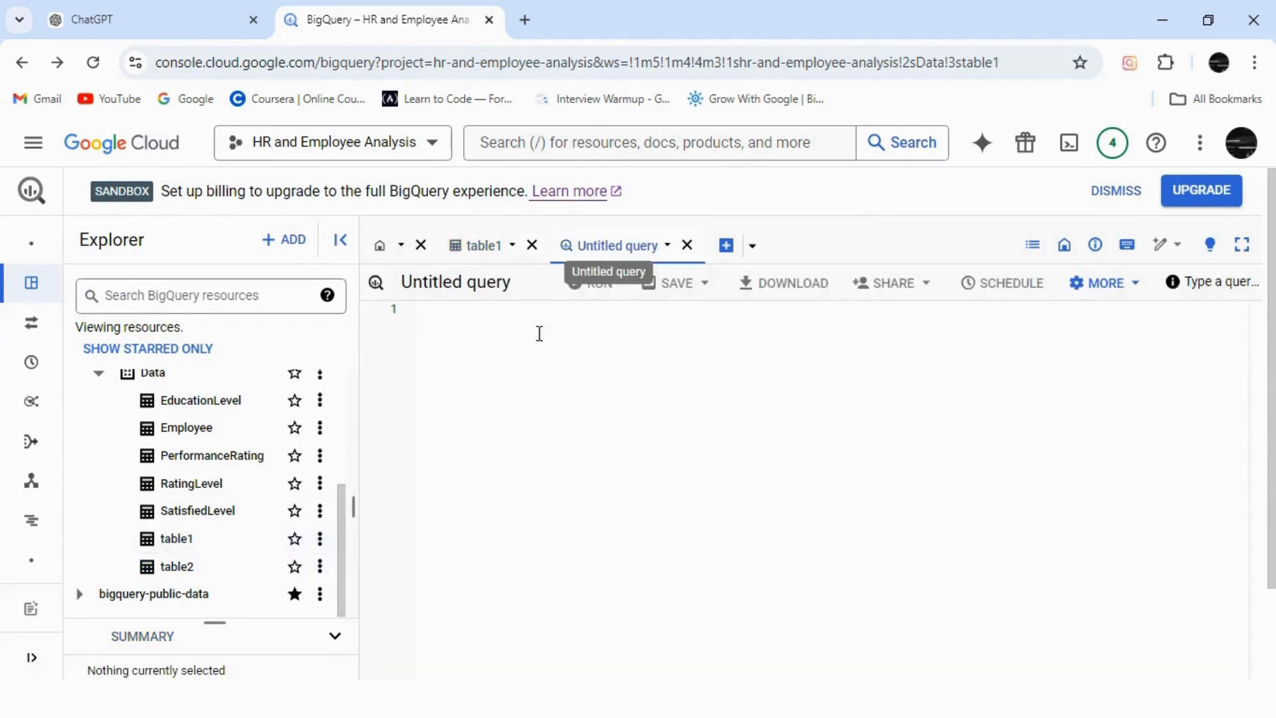
type("--")
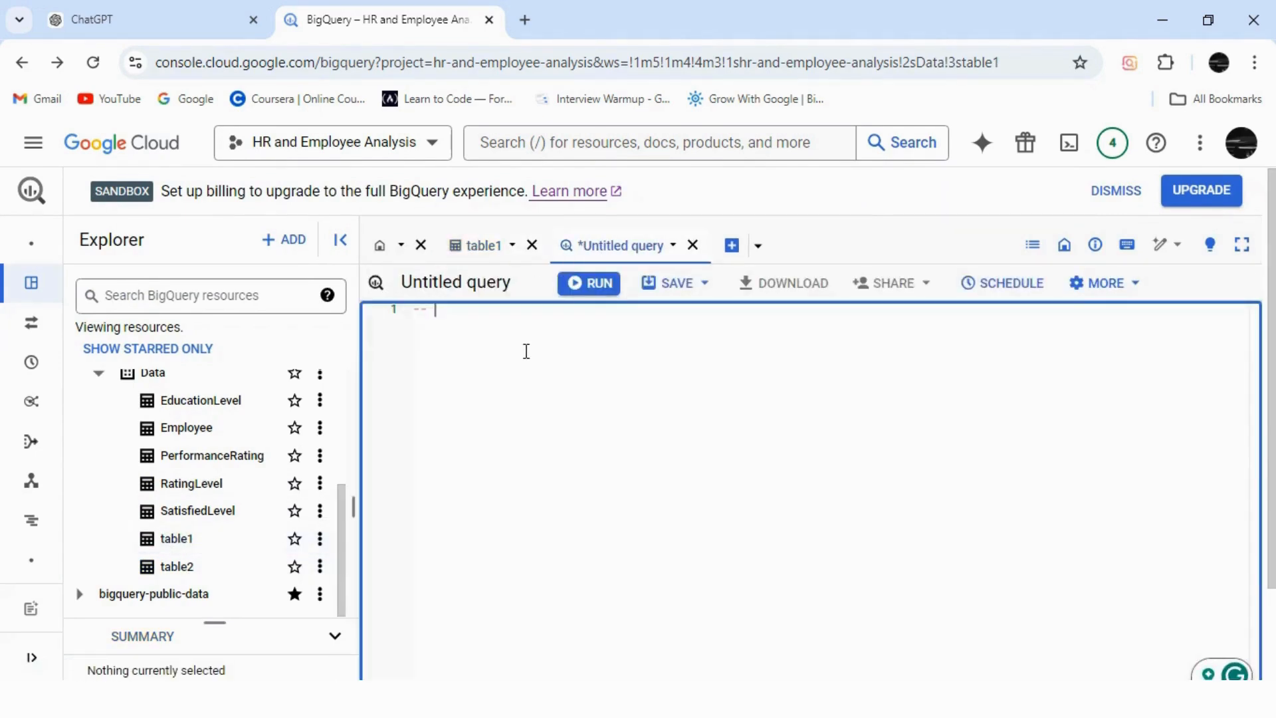
type(" Id")
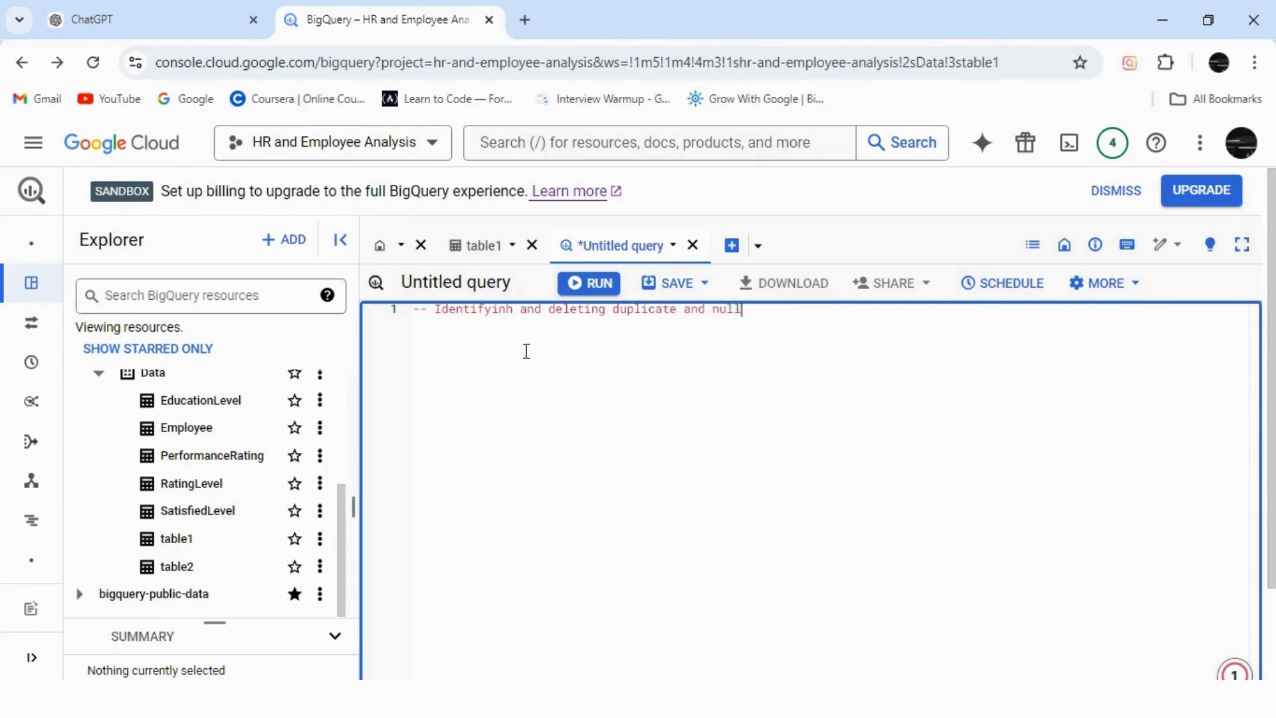
key("Return")
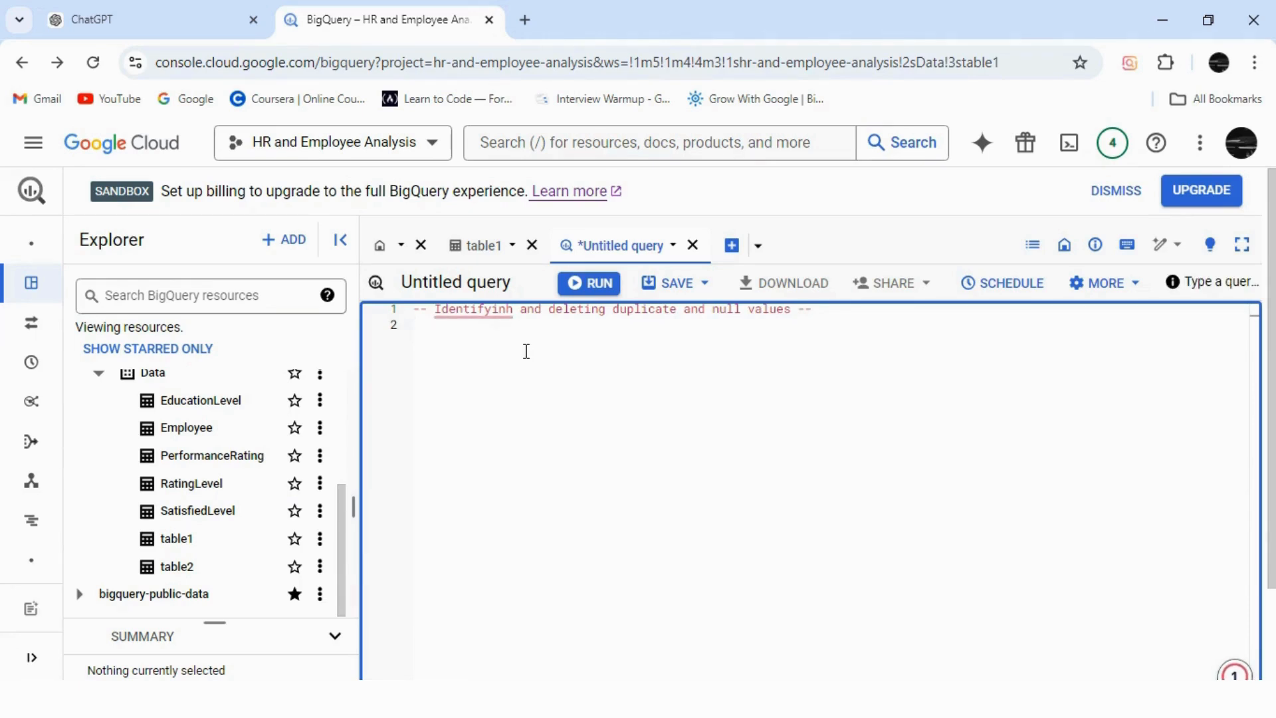
mouse_move(478, 307)
left_click(496, 364)
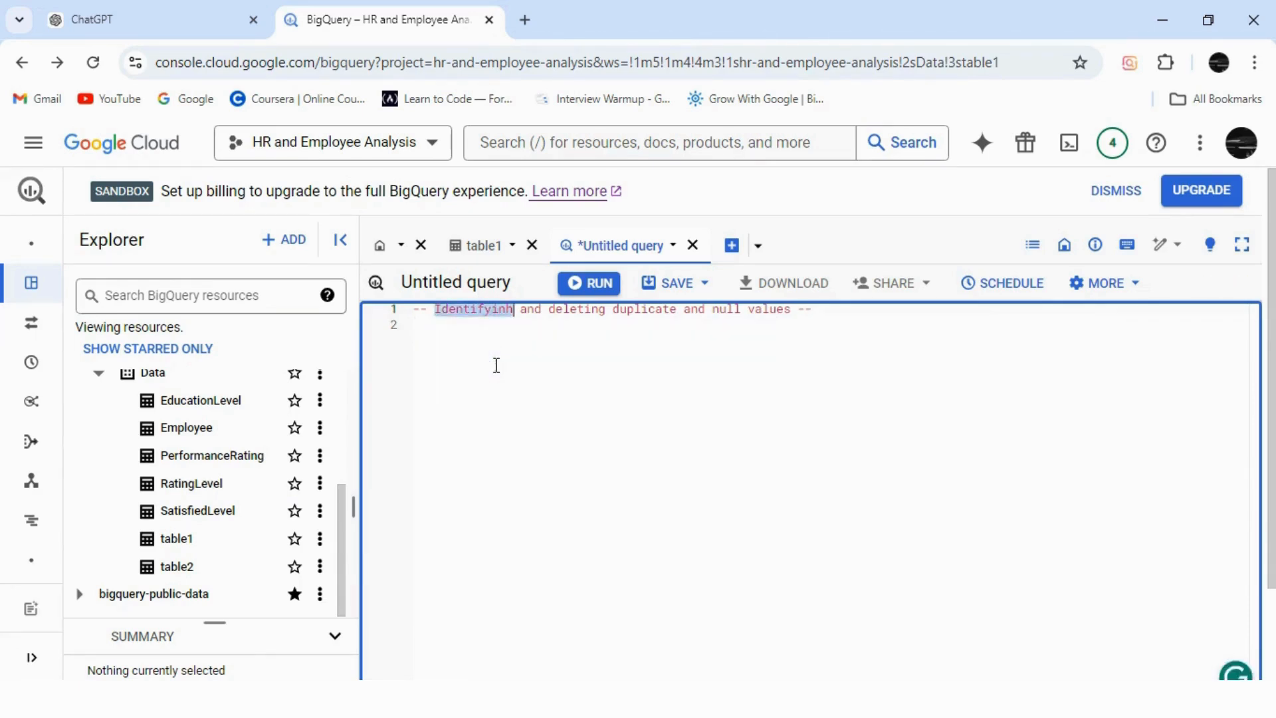
left_click(434, 337)
Write SELECT * FROM `hr-and-employee-analysis.Data.table1` WHERE below the comments.
type("-- Identifying null values")
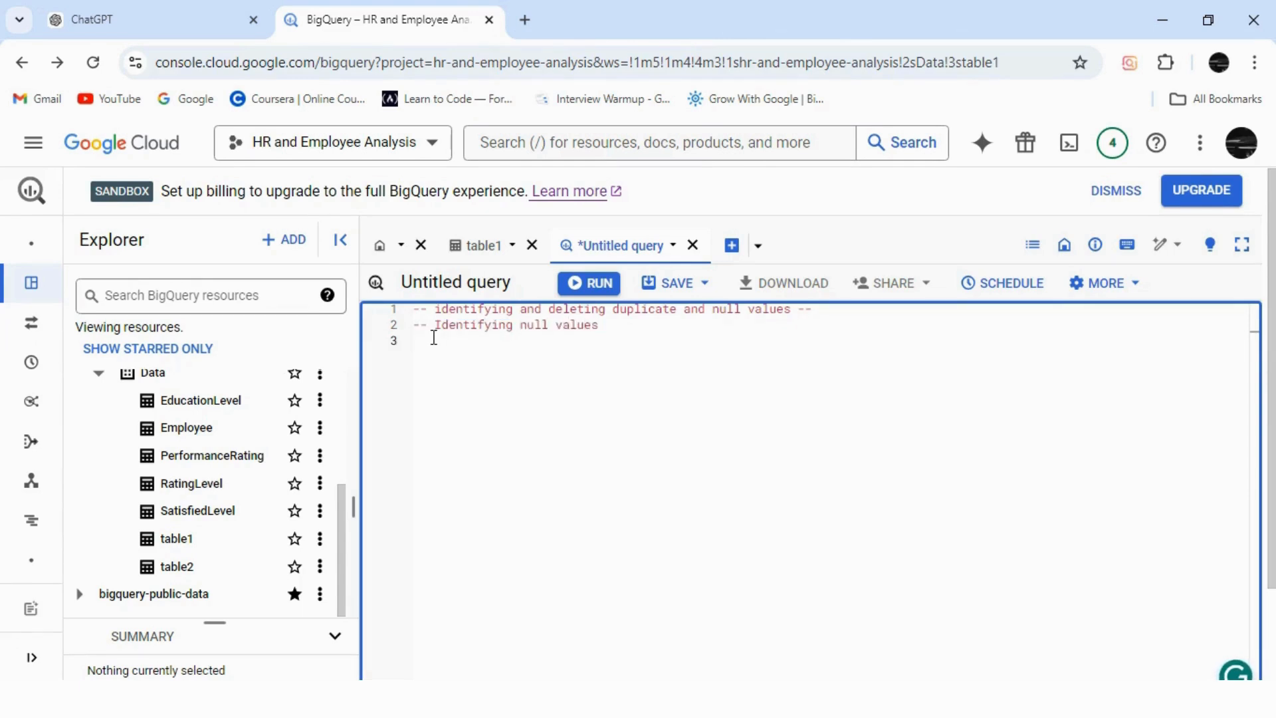
type("SELECT")
type("FROM")
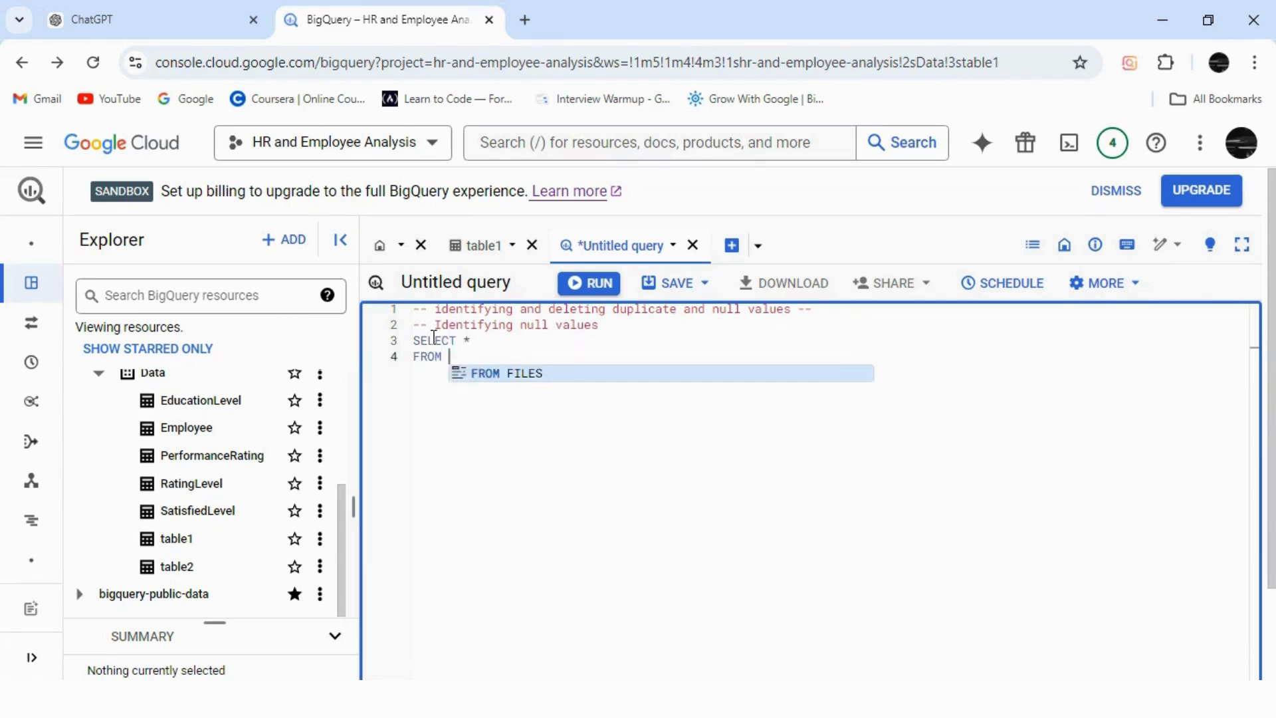
left_click_drag(342, 518, 338, 373)
left_click_drag(99, 384, 255, 393)
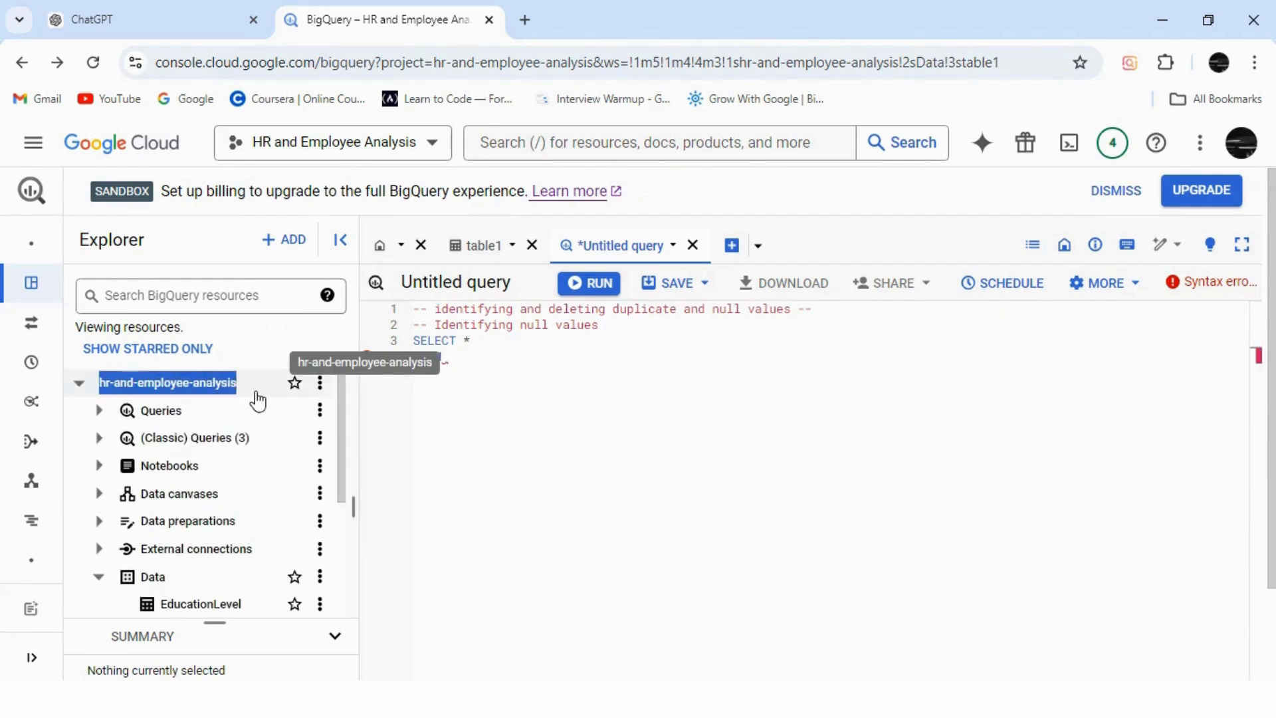
left_click(492, 357)
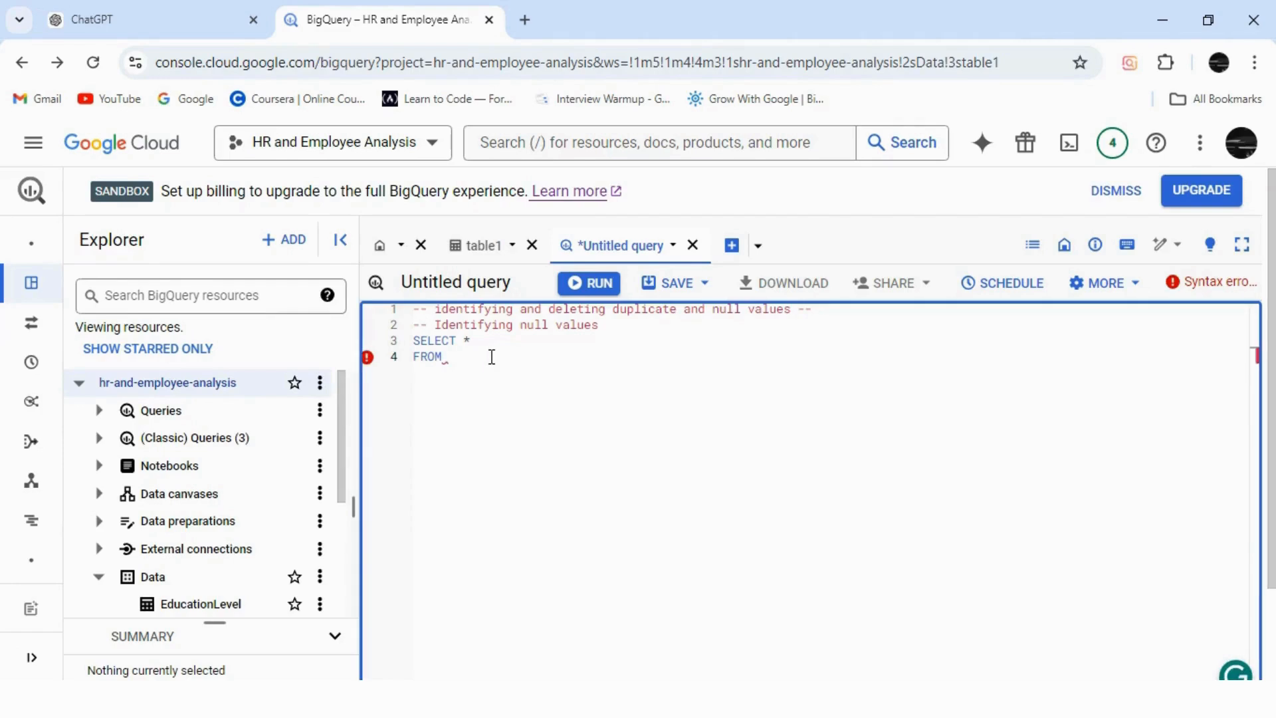
type("hr-and-employee-analysis")
type(".")
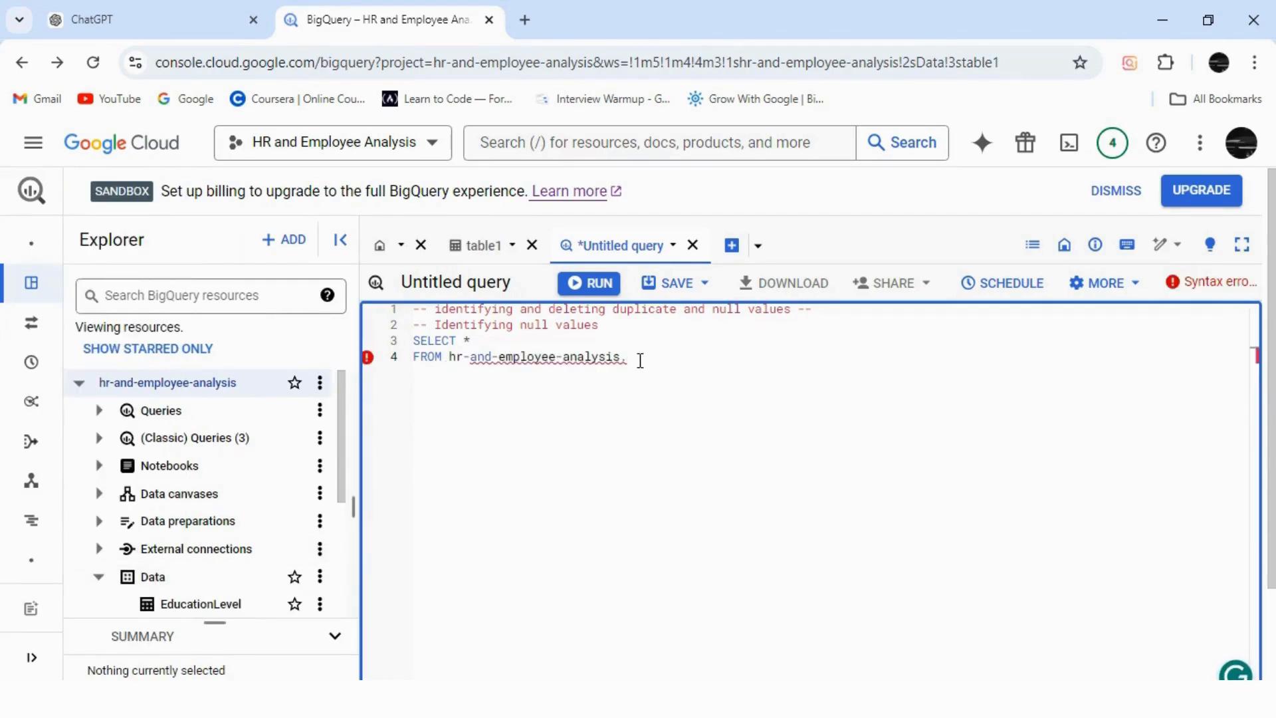
type("Data.table1`")
left_click(449, 358)
type("`")
left_click(750, 364)
key("Return")
type("WHERE")
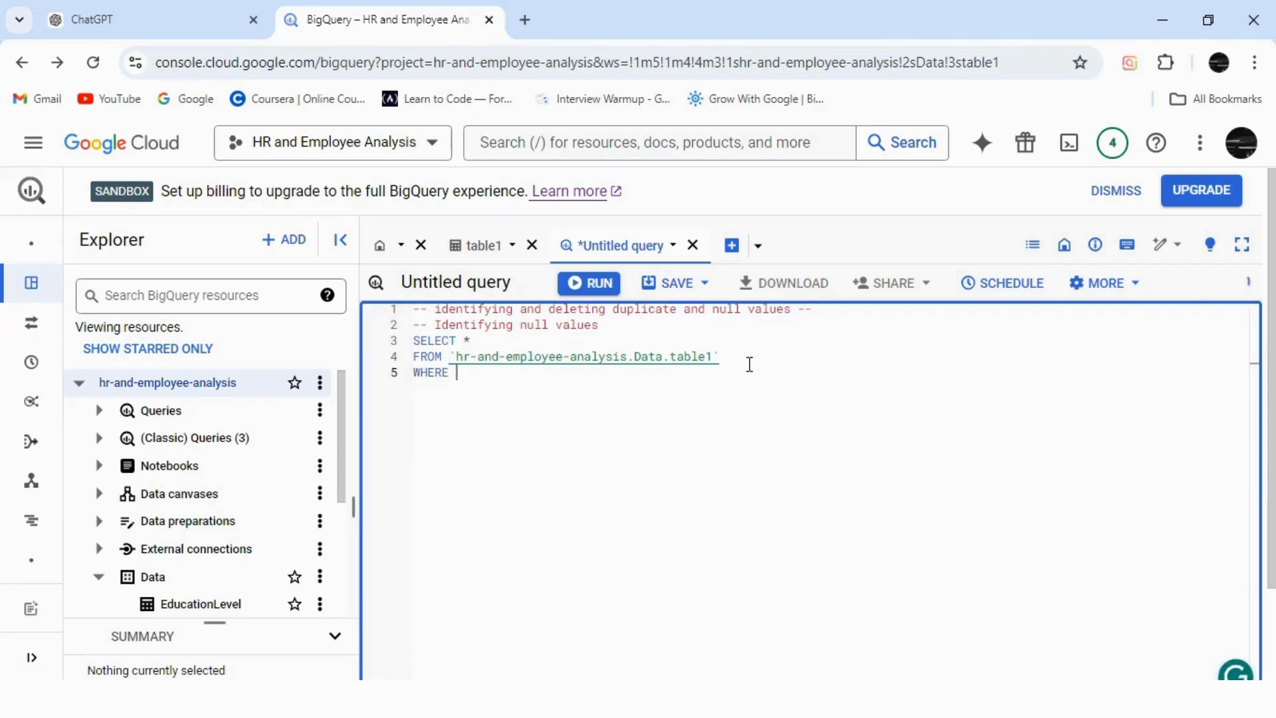
From table1's schema, build a column query from EmployeeID through YearsAtCompany.
left_click(488, 246)
left_click(490, 466)
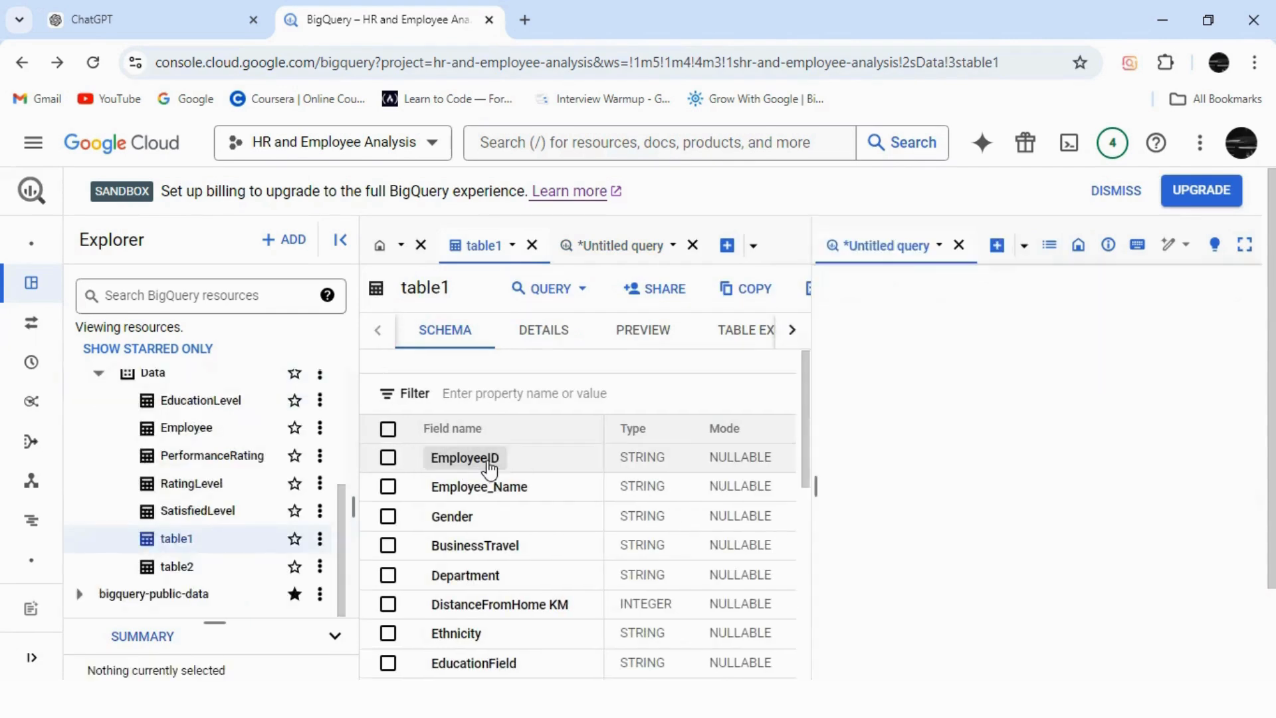
left_click(478, 488)
left_click(457, 517)
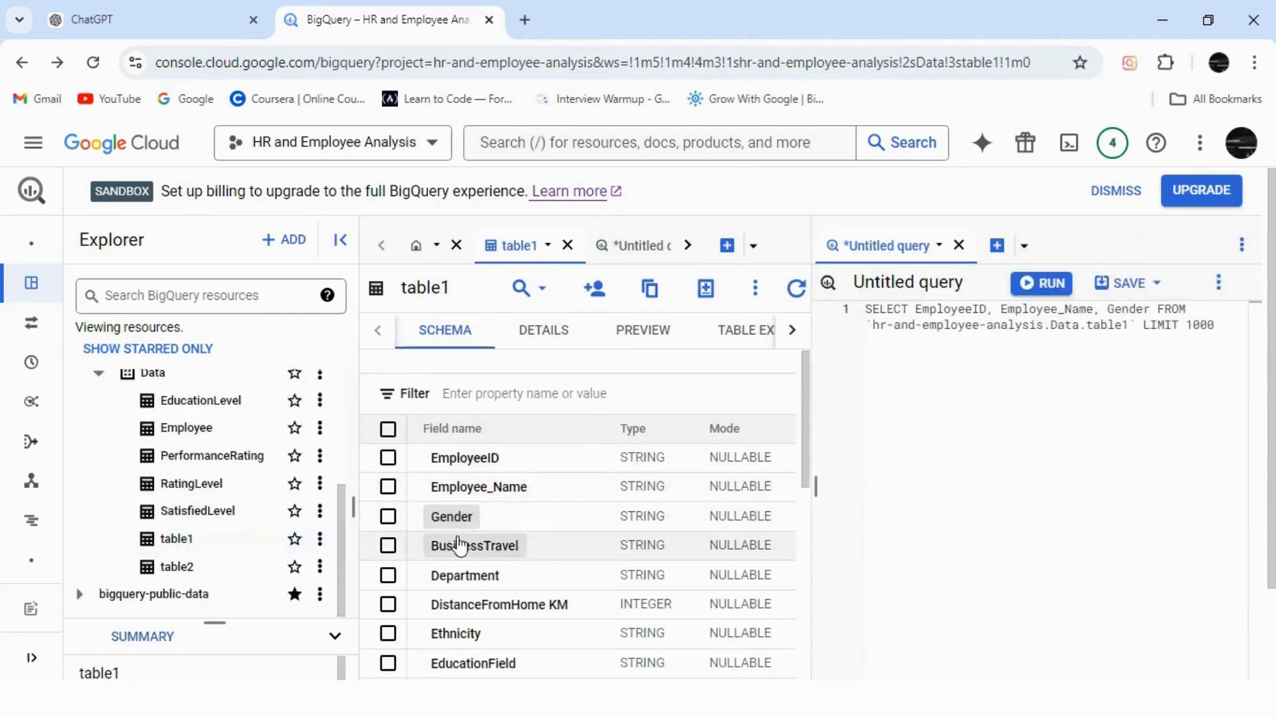
left_click(457, 545)
left_click(465, 576)
left_click(465, 604)
left_click(456, 633)
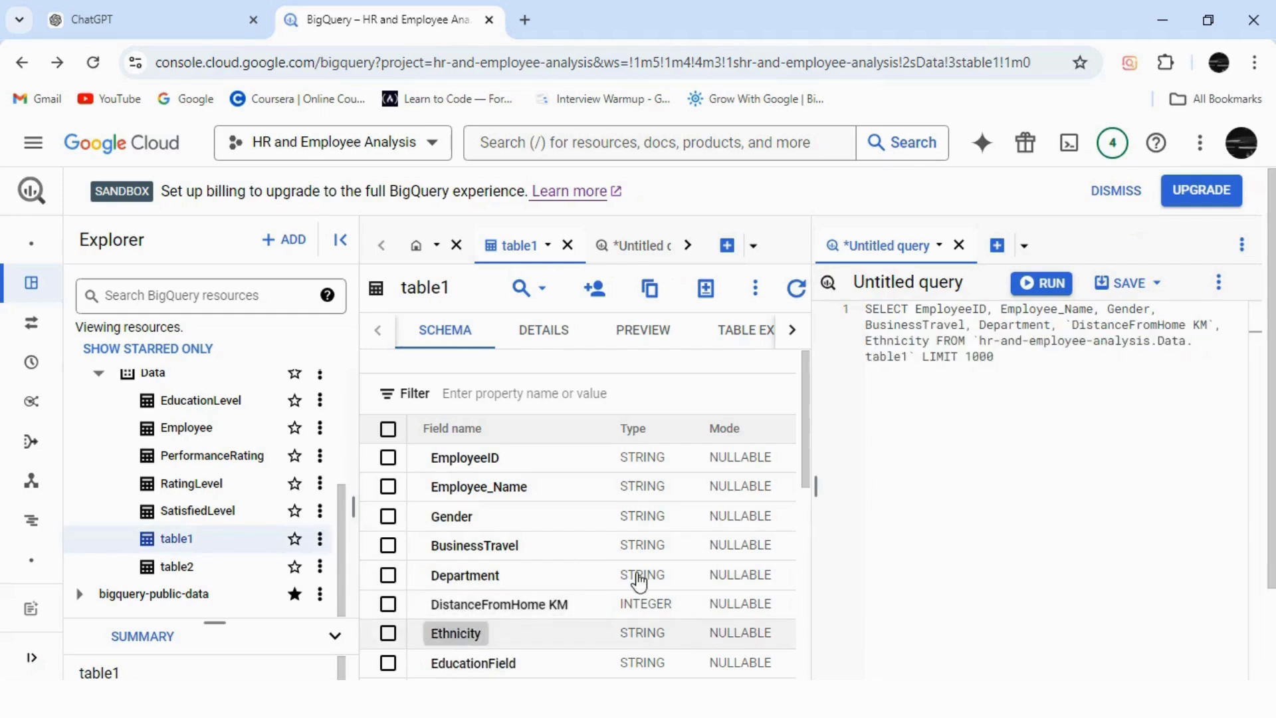
left_click(469, 663)
scroll(807, 468, "down", 3)
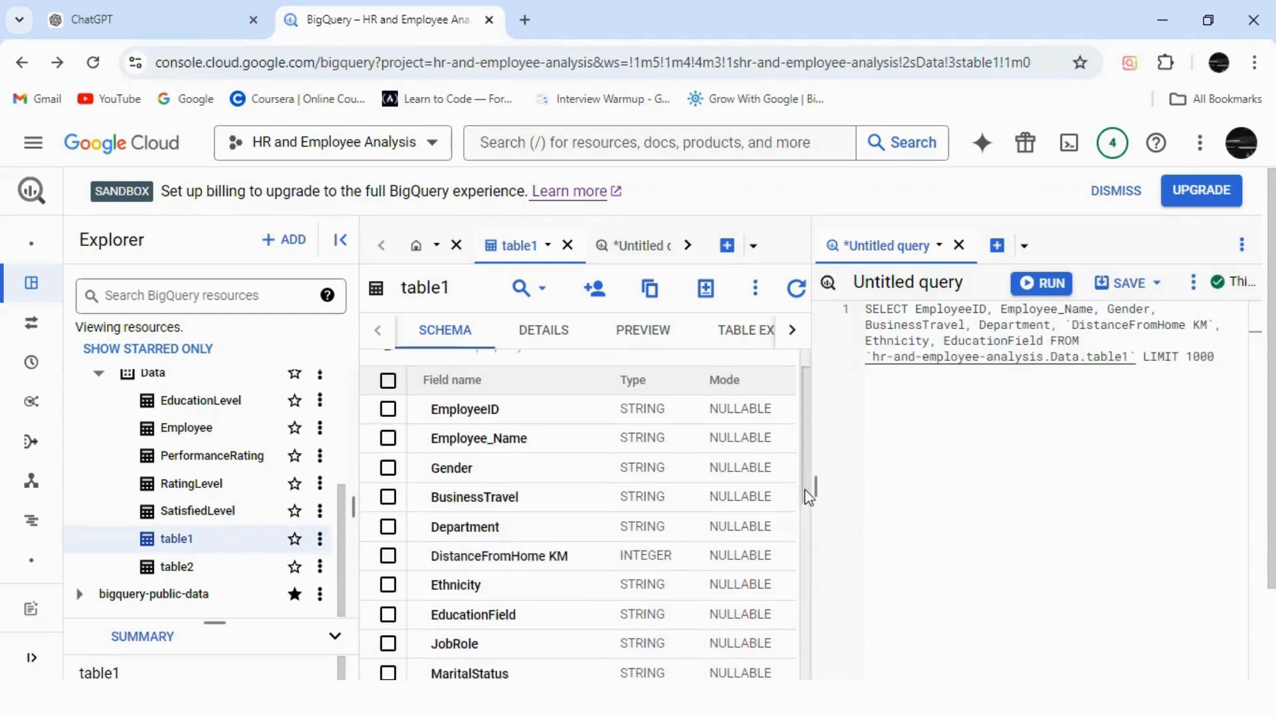
left_click(456, 502)
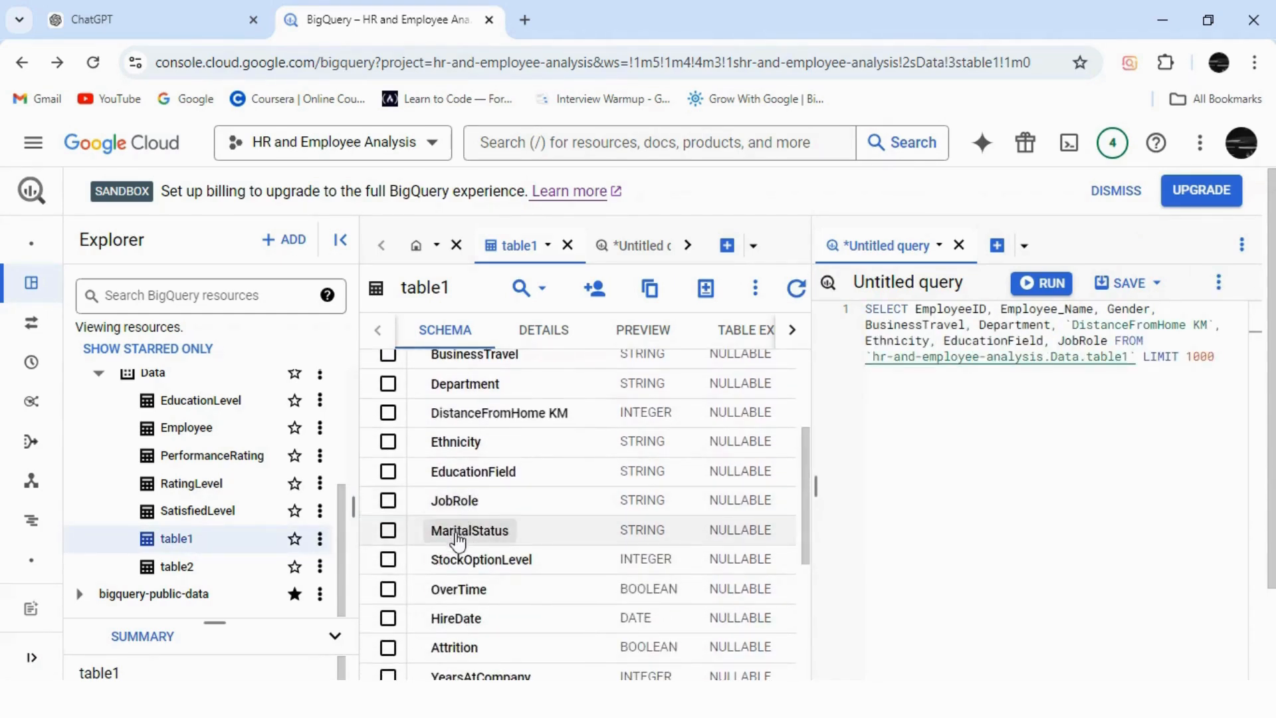
left_click(459, 532)
left_click(465, 560)
left_click(454, 590)
left_click(452, 620)
left_click(449, 648)
left_click(466, 674)
Add YearsInMostRecentRole through EducationLevel, then select the generated column list to copy.
left_click_drag(804, 537, 793, 654)
left_click(442, 424)
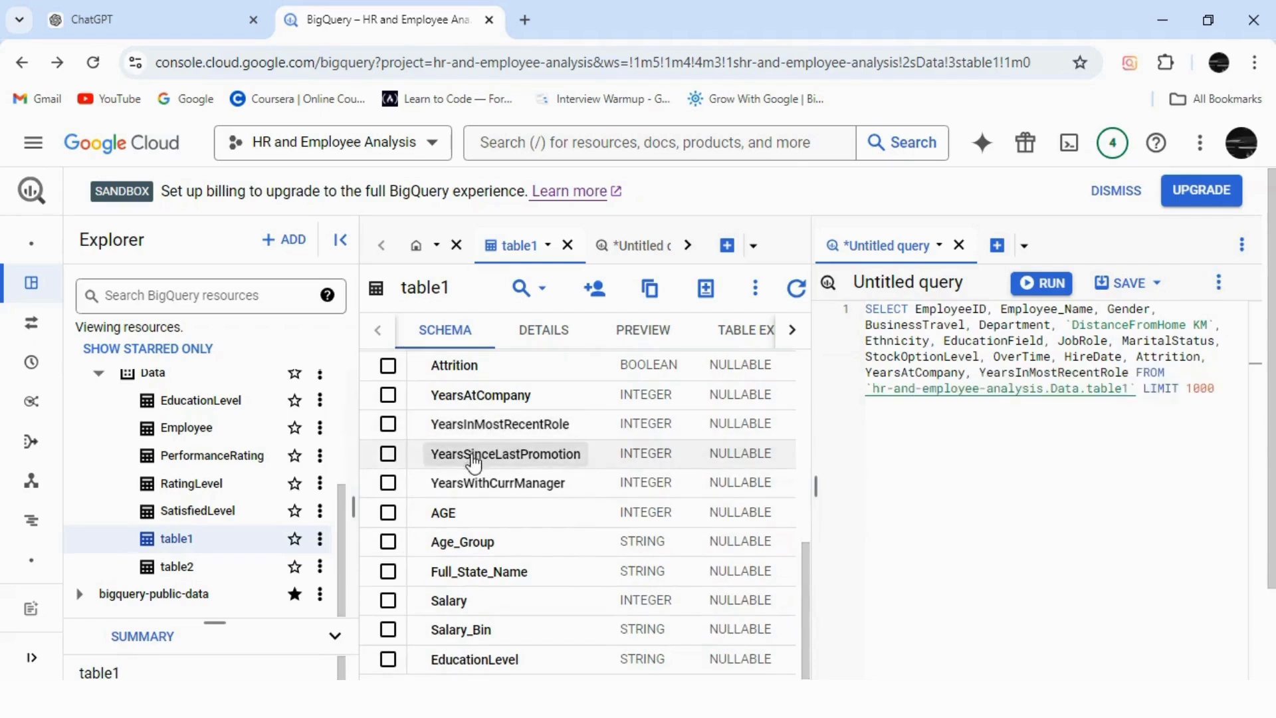
left_click(453, 453)
left_click(455, 482)
left_click(450, 515)
left_click(460, 542)
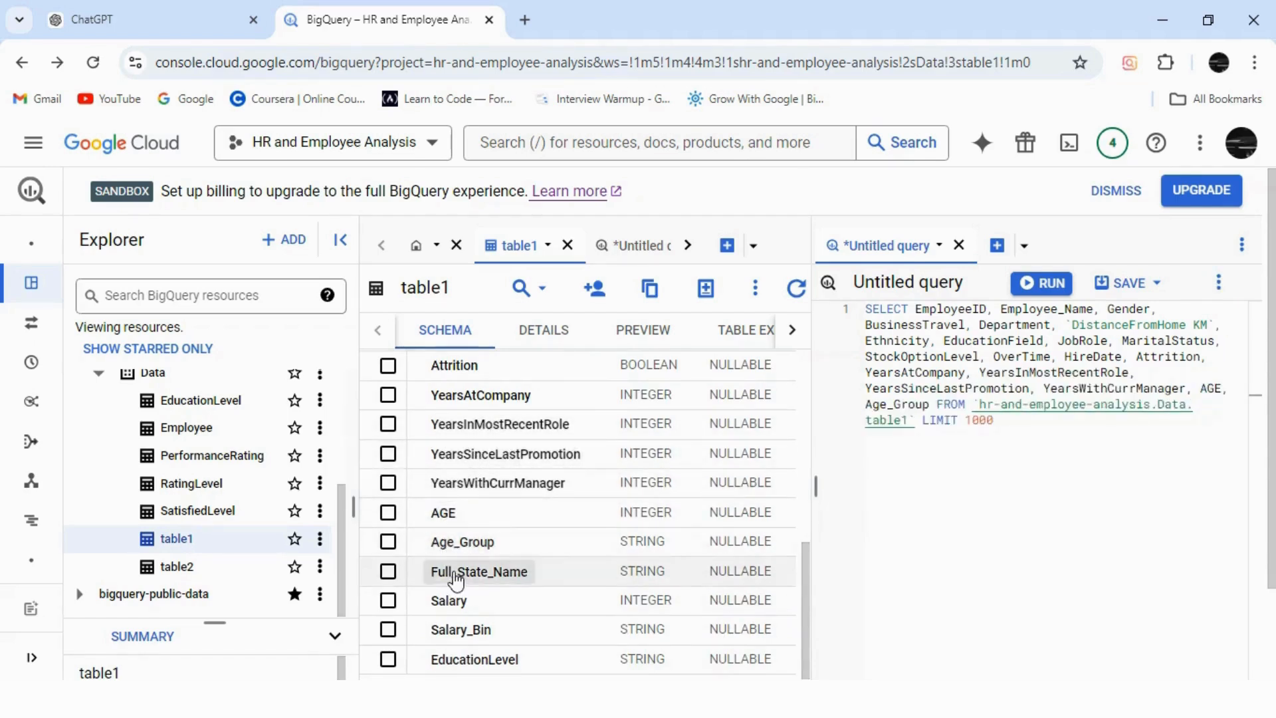
left_click(466, 572)
left_click(448, 600)
left_click(460, 629)
left_click(457, 661)
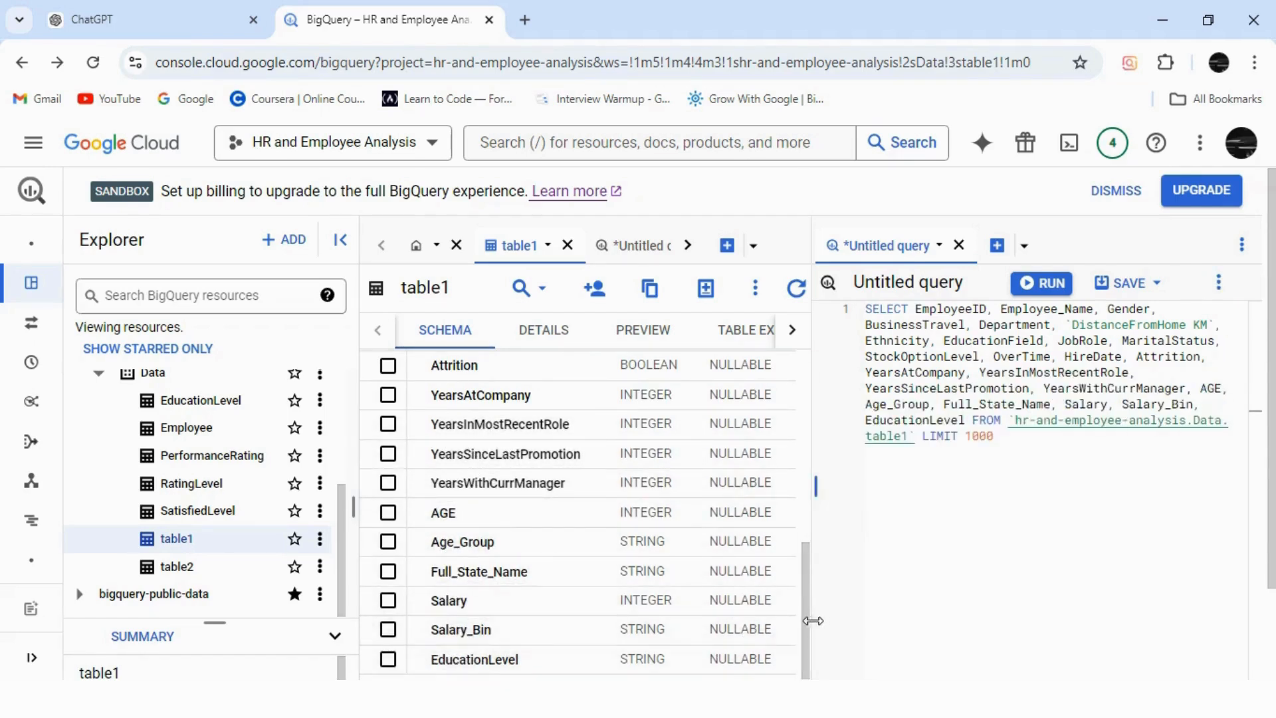
left_click_drag(806, 648, 806, 663)
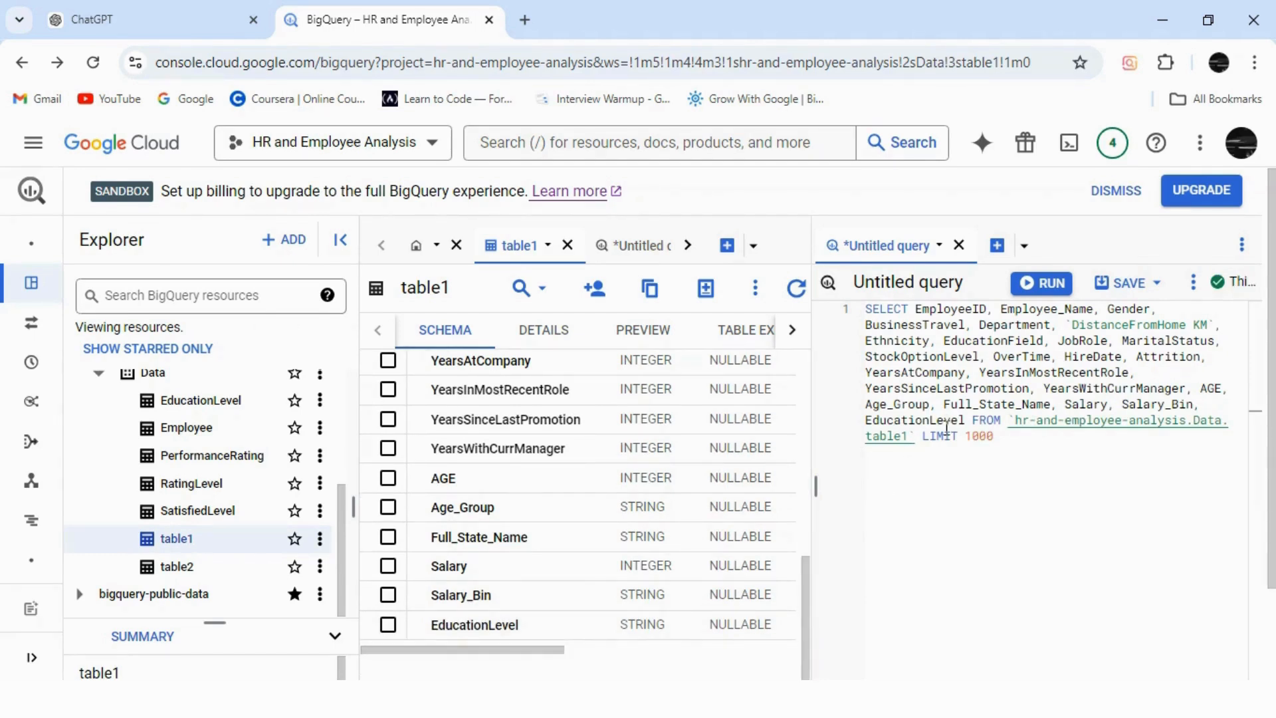
left_click_drag(966, 420, 916, 309)
key("ctrl+c")
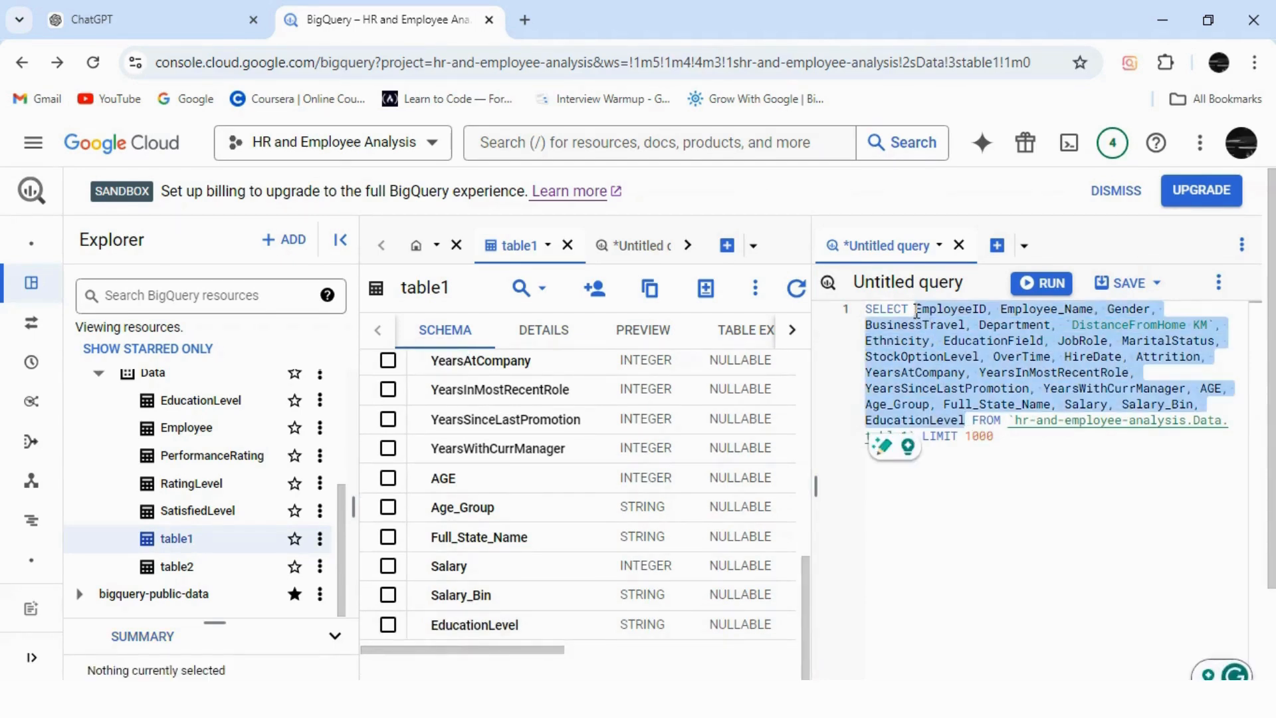
Close the scratch column-list query without saving, along with the leftover blank query.
left_click(997, 246)
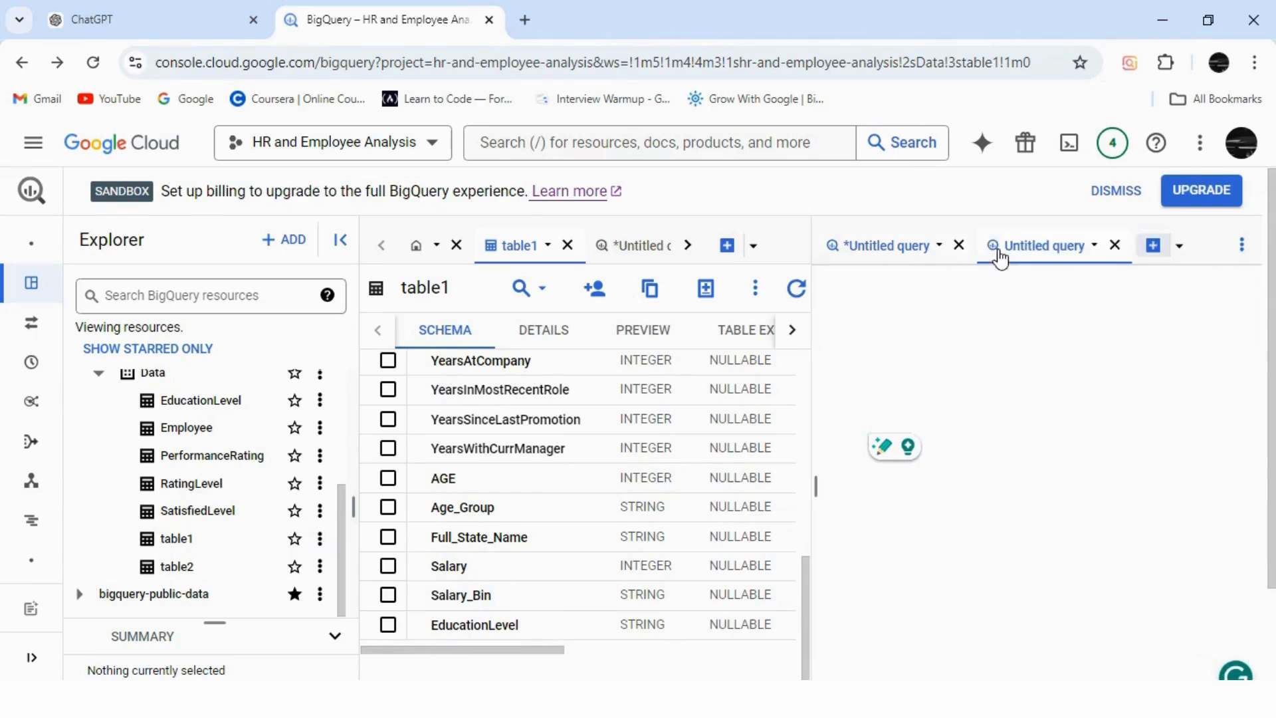
left_click(959, 246)
left_click(761, 474)
left_click(957, 245)
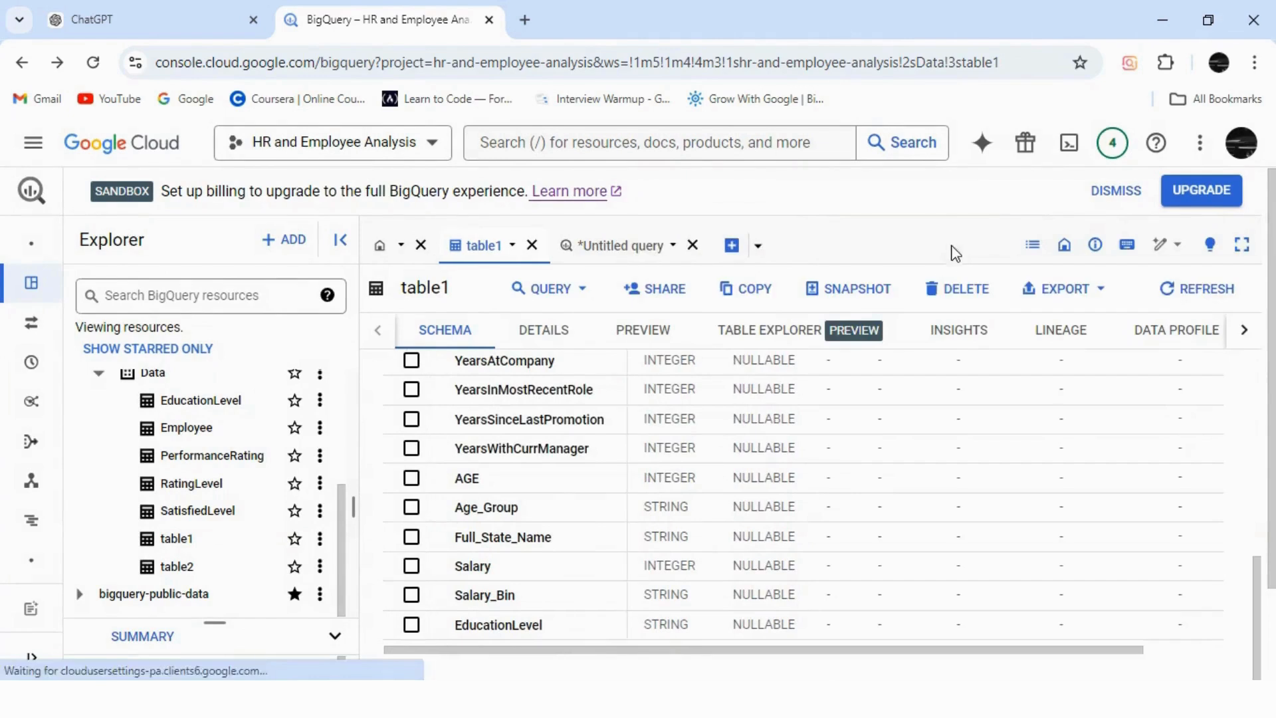
Paste the column list after WHERE and turn EmployeeID and Employee_Name into OR-joined IS NULL checks.
left_click(648, 247)
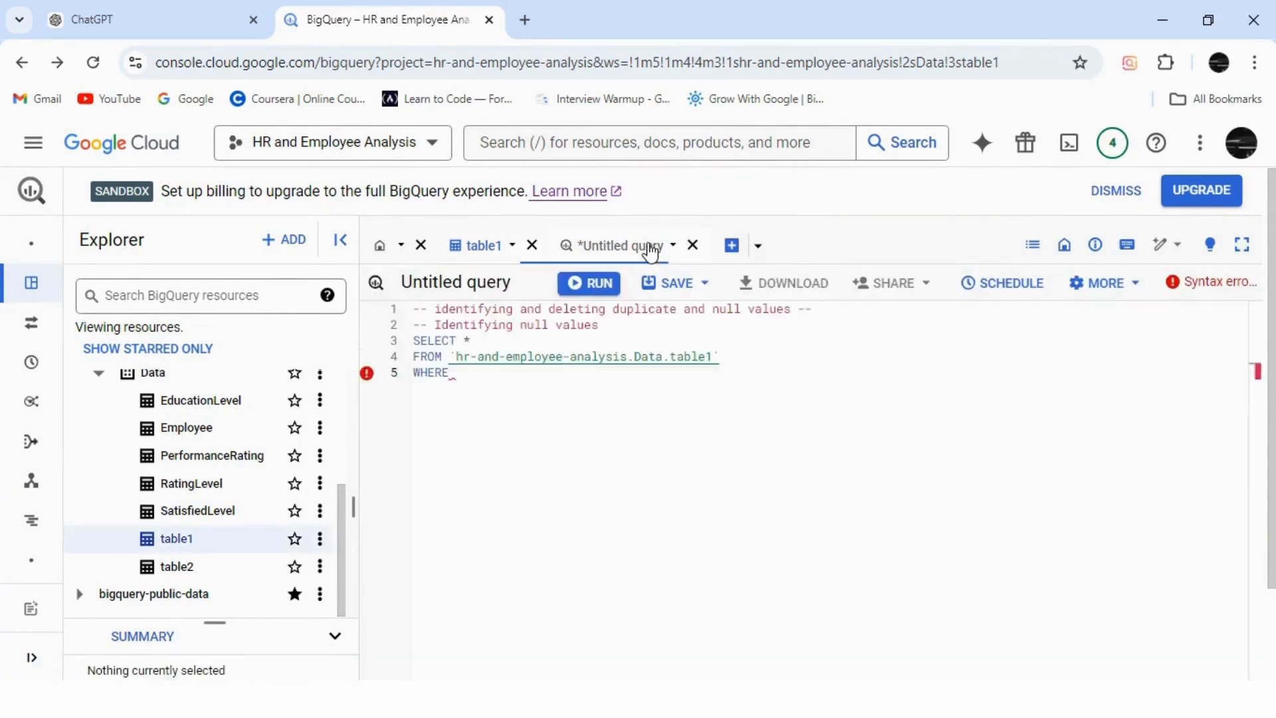
left_click(488, 392)
key("ctrl+v")
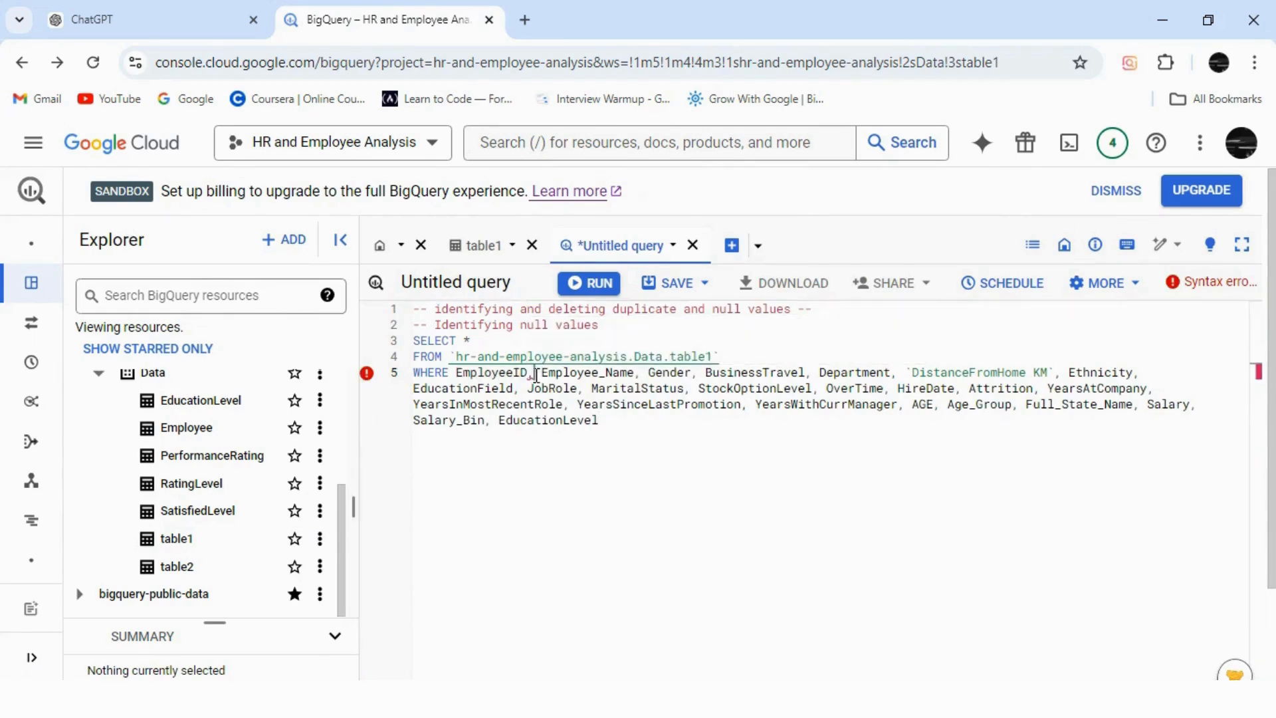
left_click(536, 374)
key("BackSpace")
type("IS NU")
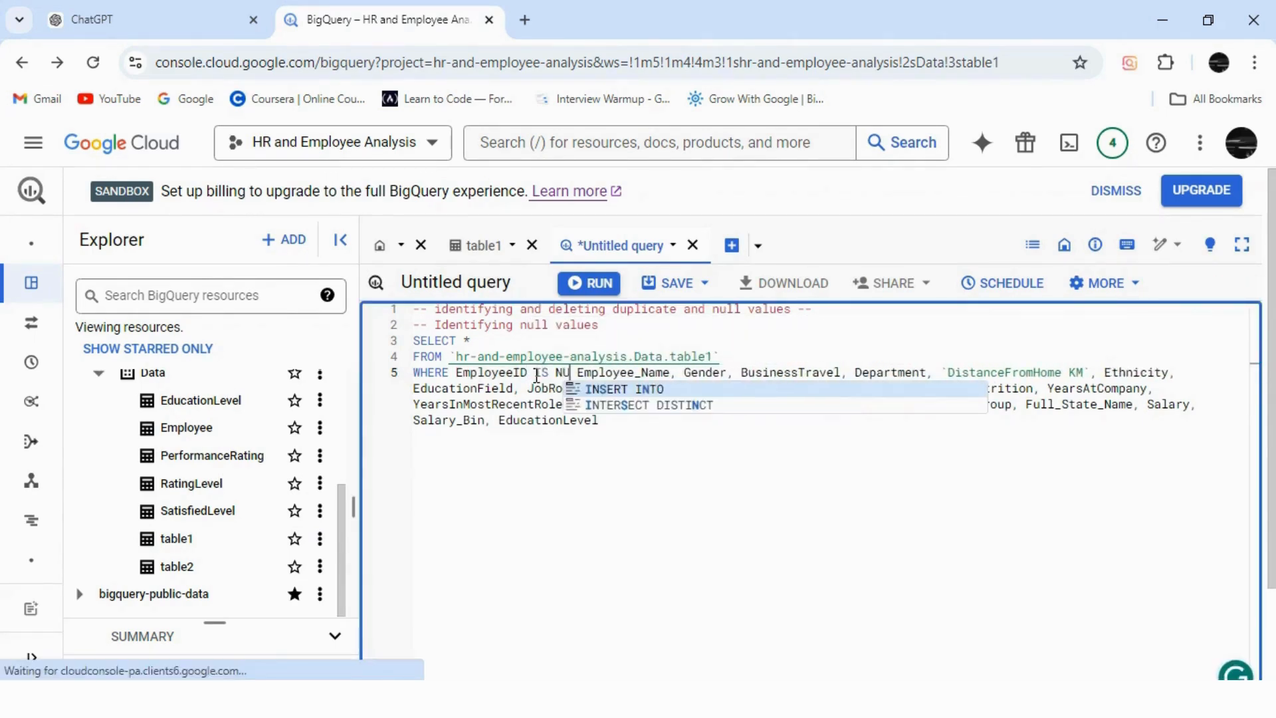
type("LL")
key("Return")
type("OR")
key("BackSpace")
key("BackSpace")
key("BackSpace")
key("BackSpace")
key("BackSpace")
key("BackSpace")
key("BackSpace")
key("BackSpace")
key("BackSpace")
key("BackSpace")
key("BackSpace")
key("BackSpace")
key("BackSpace")
key("BackSpace")
type("IS NULL")
key("Return")
type("OR")
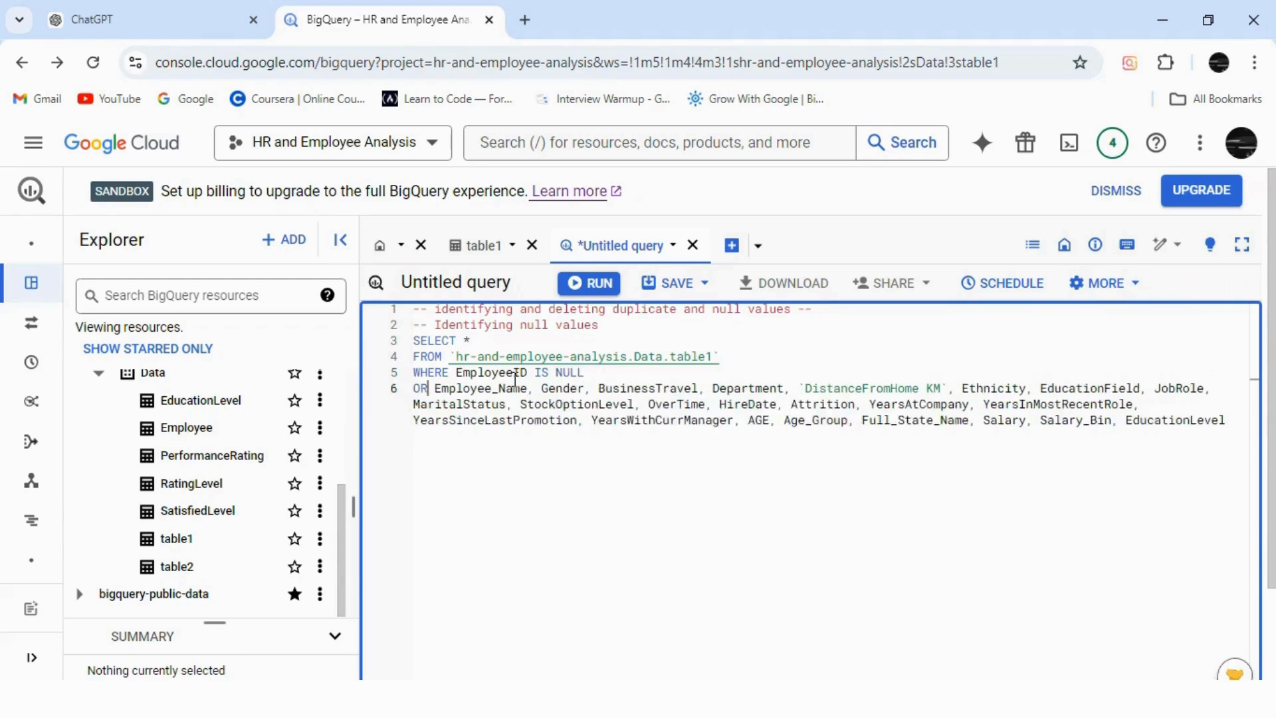
left_click(537, 388)
key("BackSpace")
key("BackSpace")
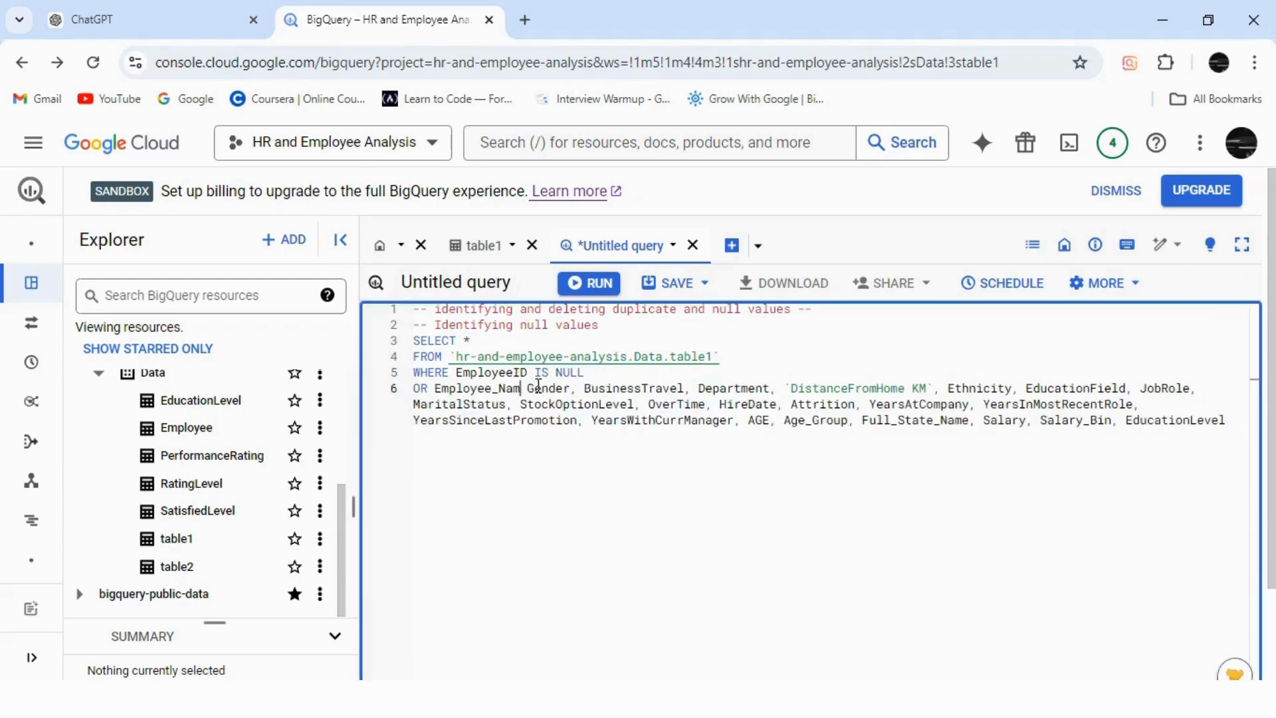
type("E IS NULL")
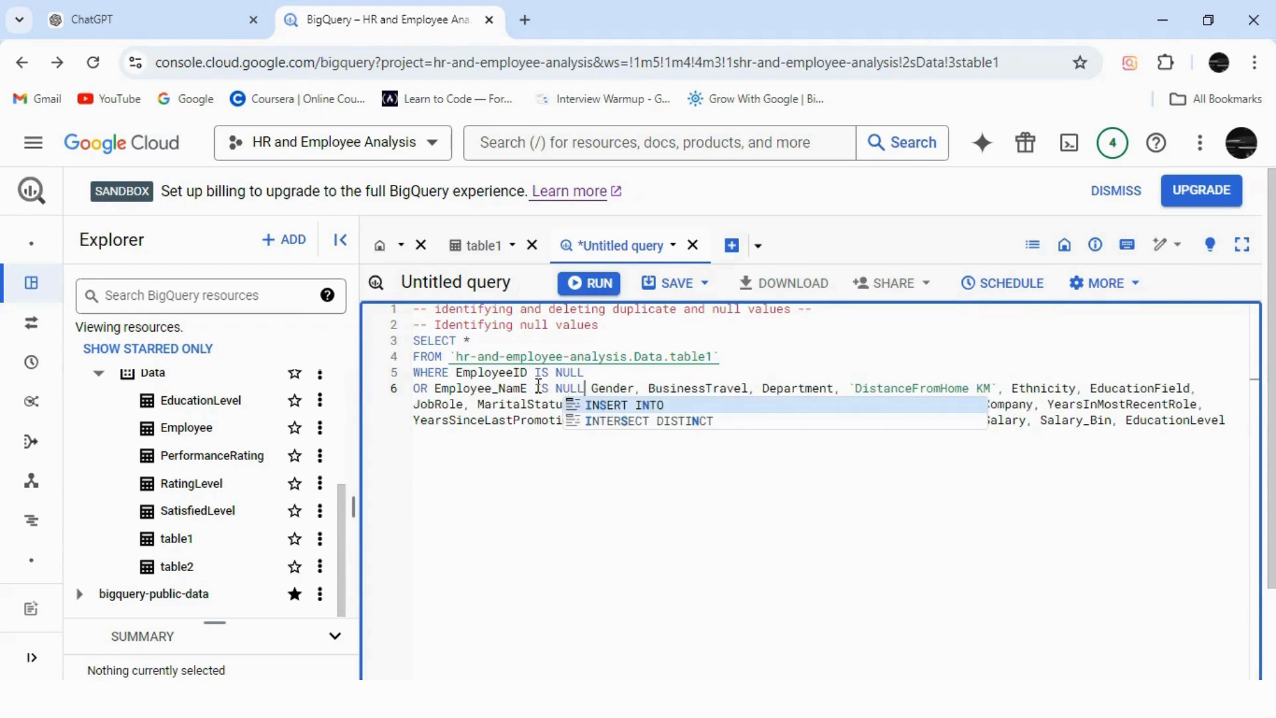
key("Return")
Add OR Gender IS NULL and OR BusinessTravel IS NULL, then copy the query for ChatGPT.
left_click(420, 406)
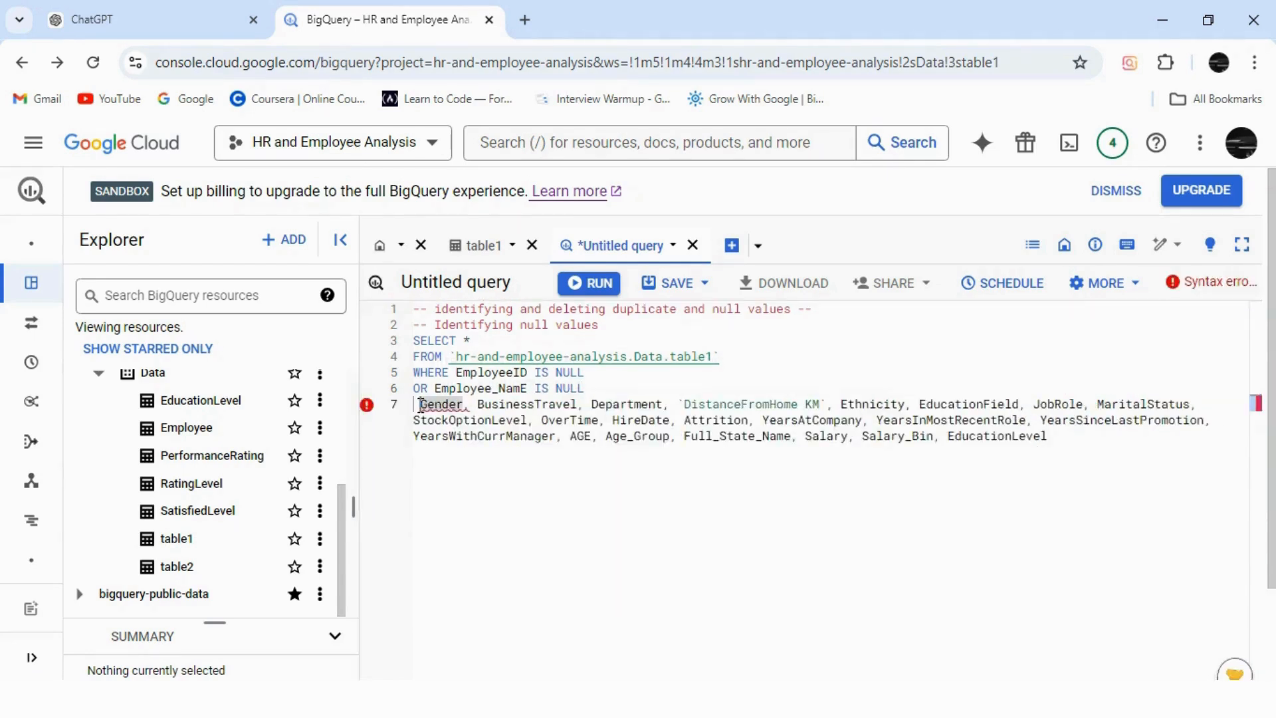
key("BackSpace")
left_click(465, 406)
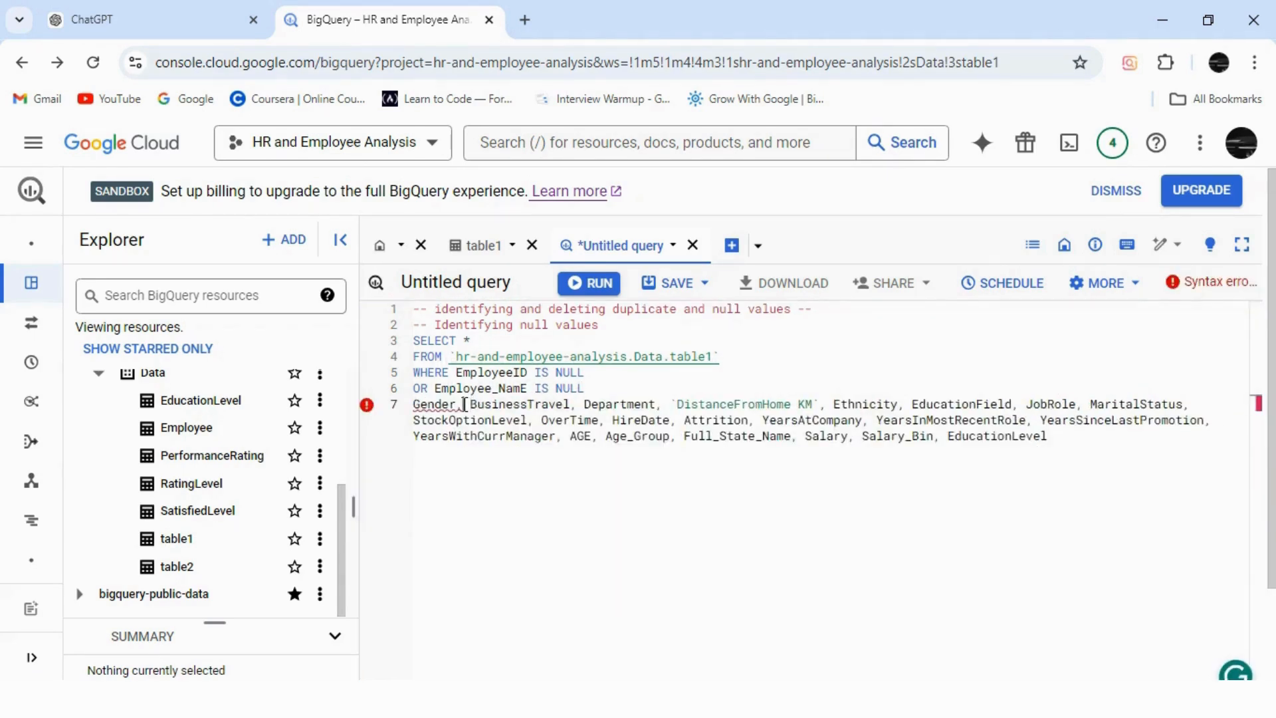
key("BackSpace")
type("IS NULL")
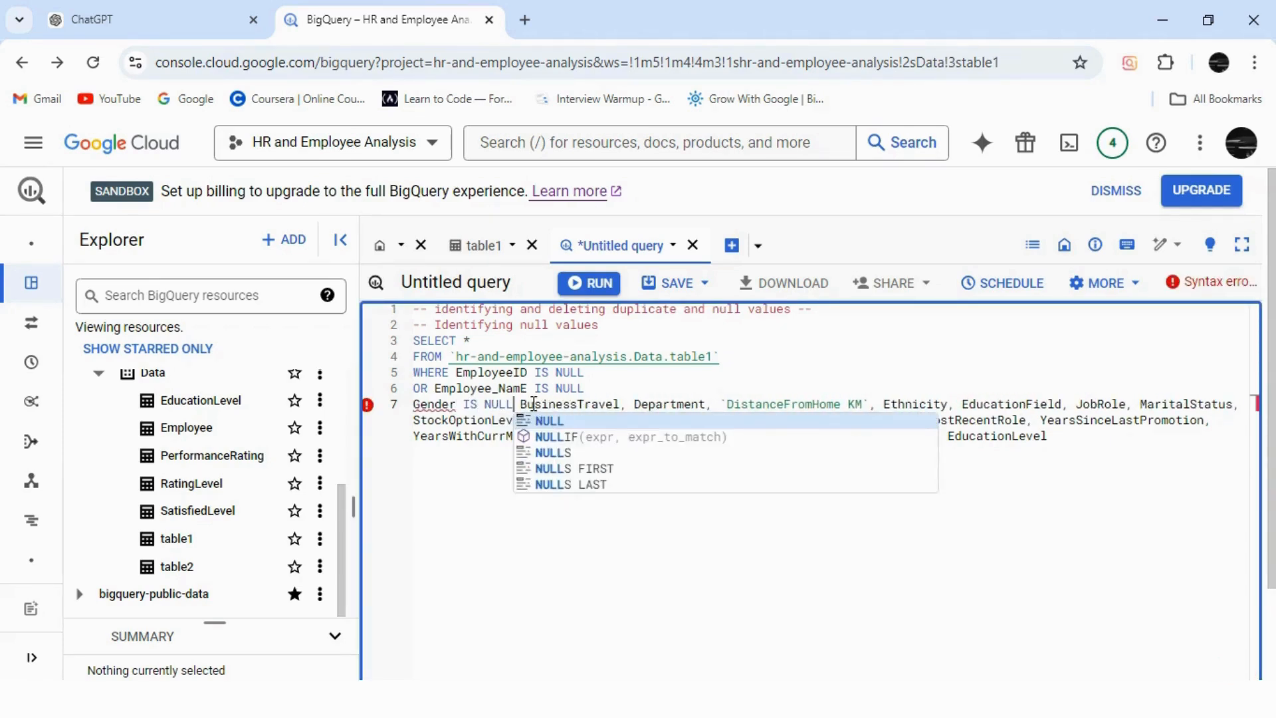
left_click(414, 404)
type("OR")
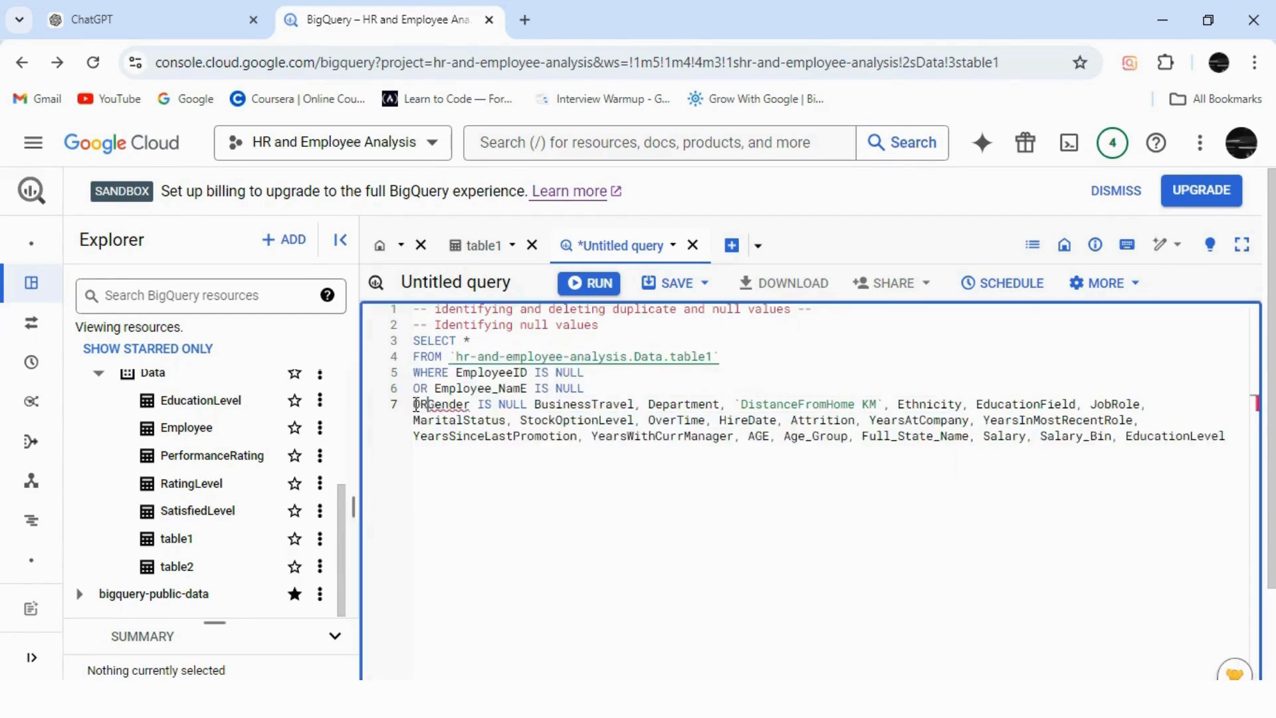
left_click(542, 404)
key("Return")
type("OR")
left_click(541, 425)
key("BackSpace")
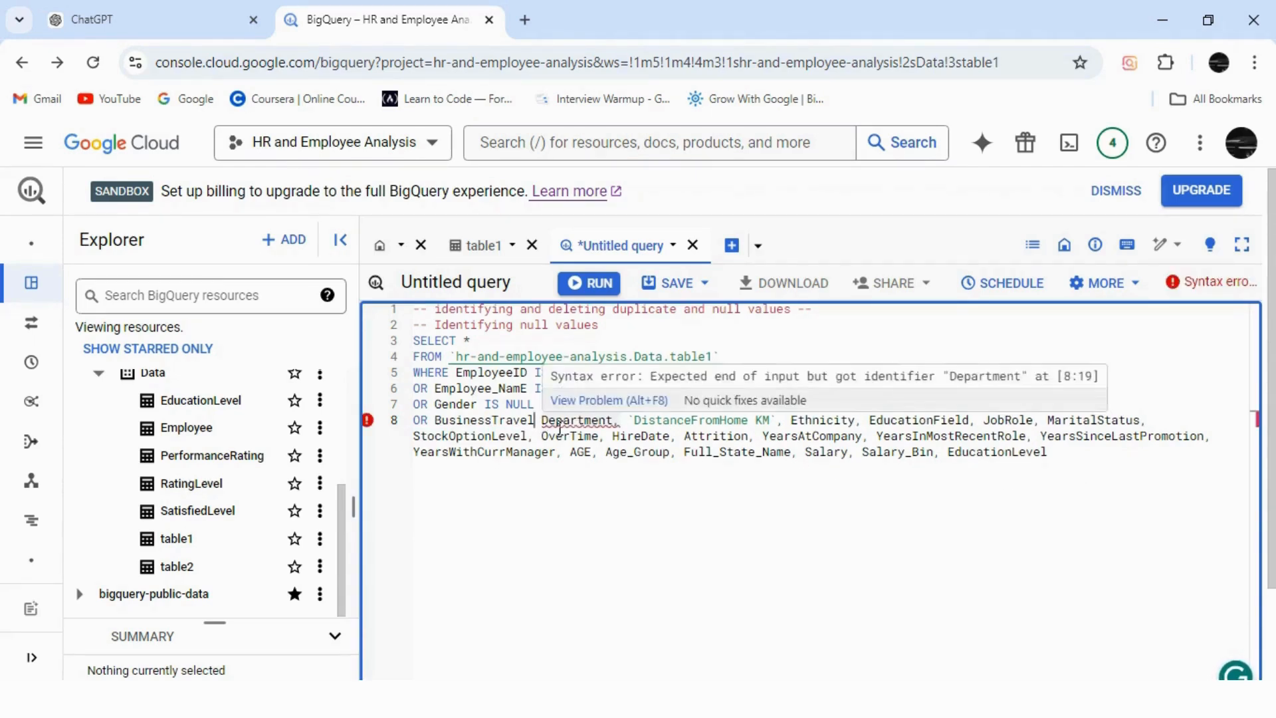
type("IS NUL")
type("L")
key("Return")
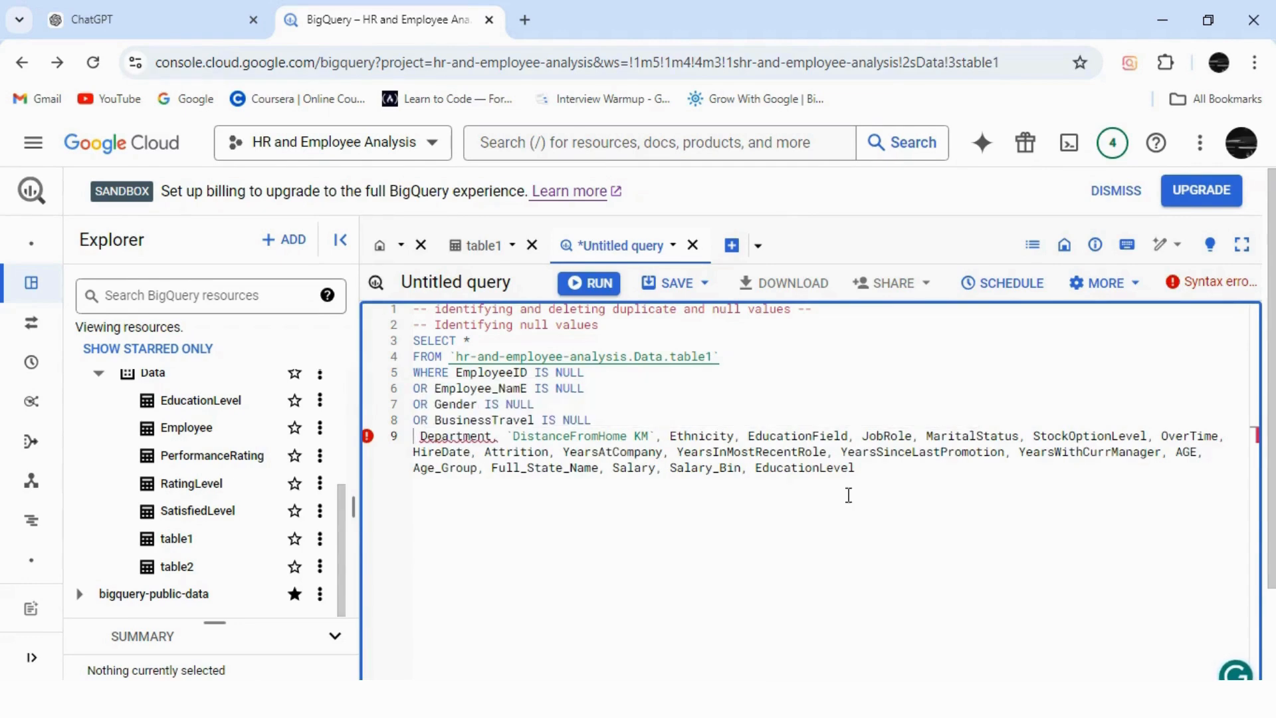
left_click_drag(861, 473, 418, 337)
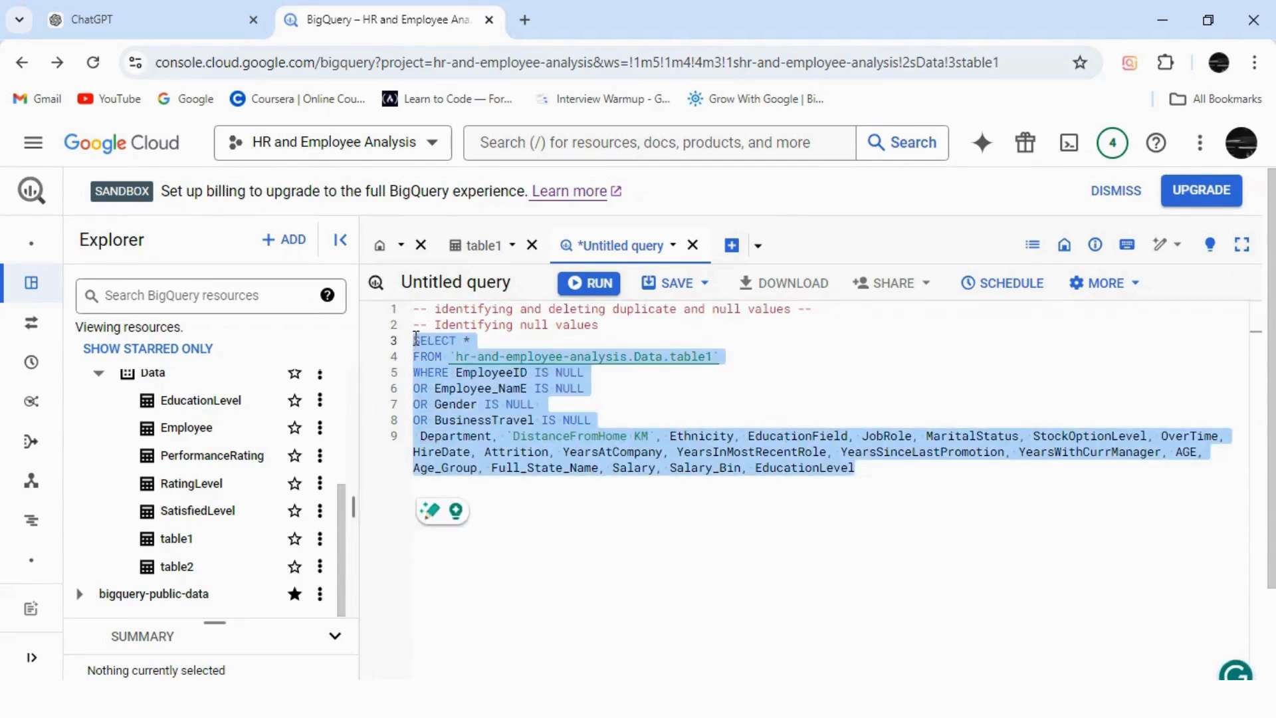
left_click(171, 18)
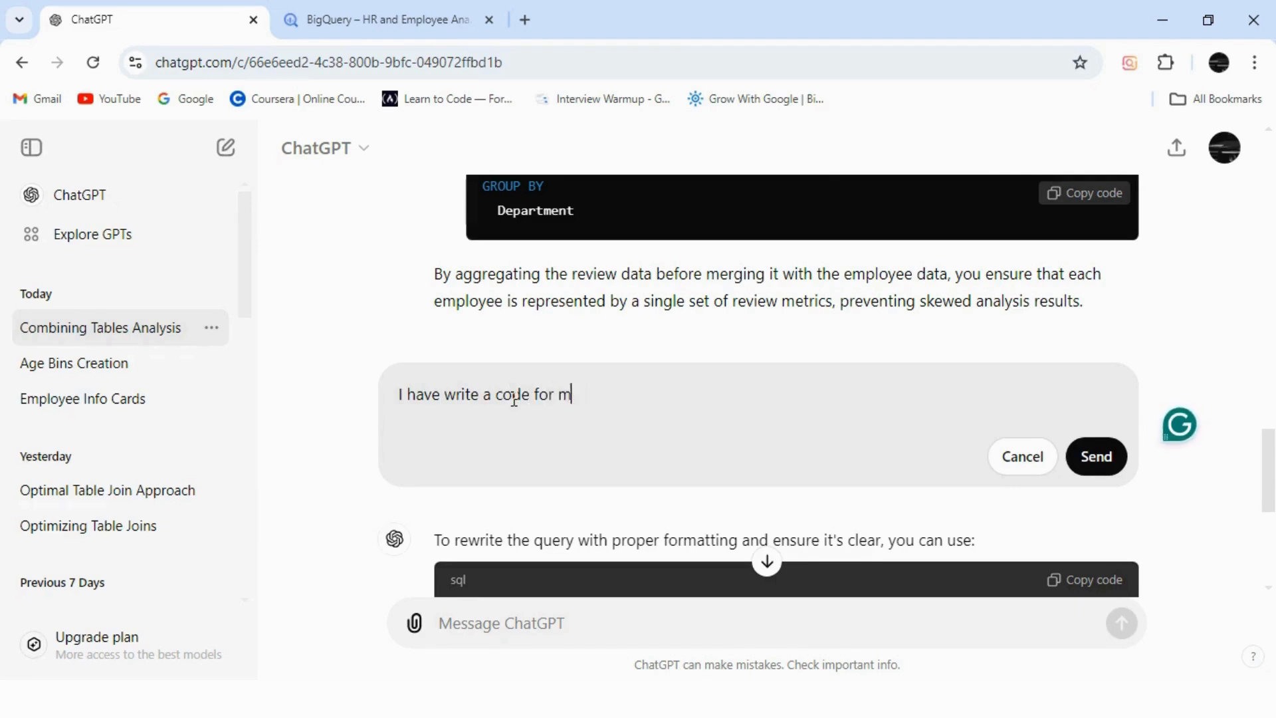
Ask ChatGPT to complete the half-written null-check code, including the pasted partial SQL.
type("indetifying n")
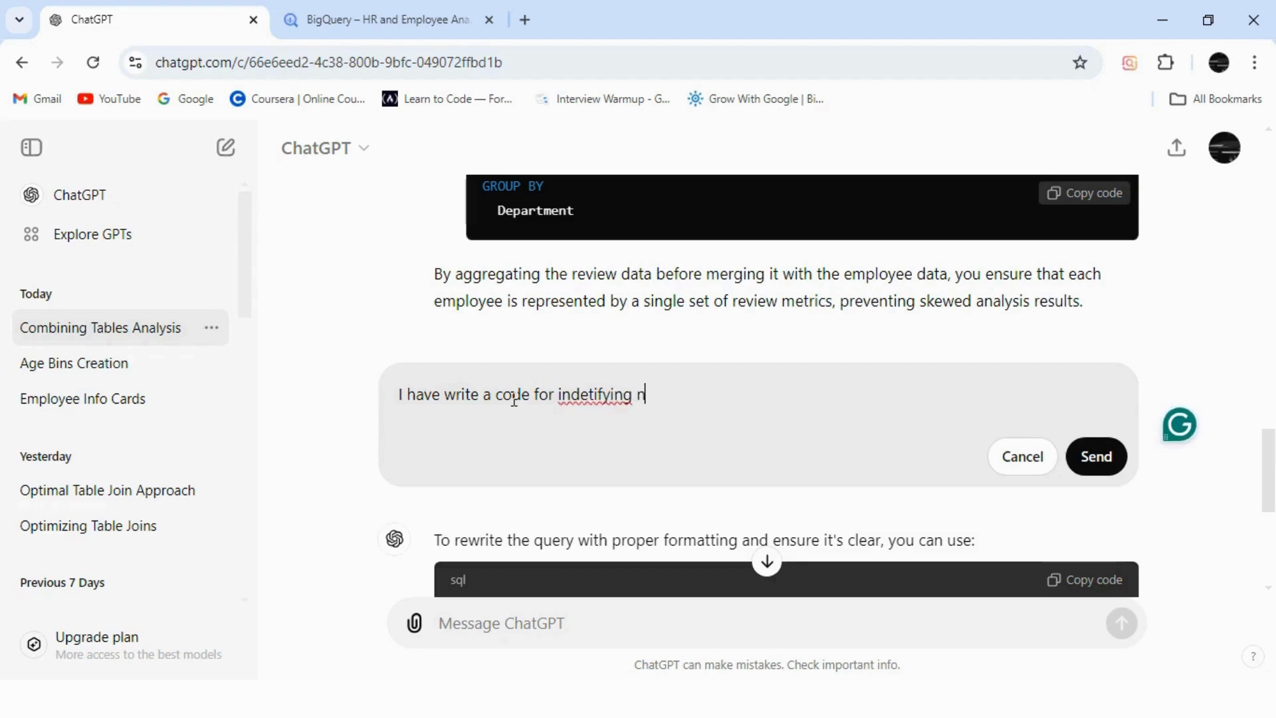
type("ull values in my daatset whi")
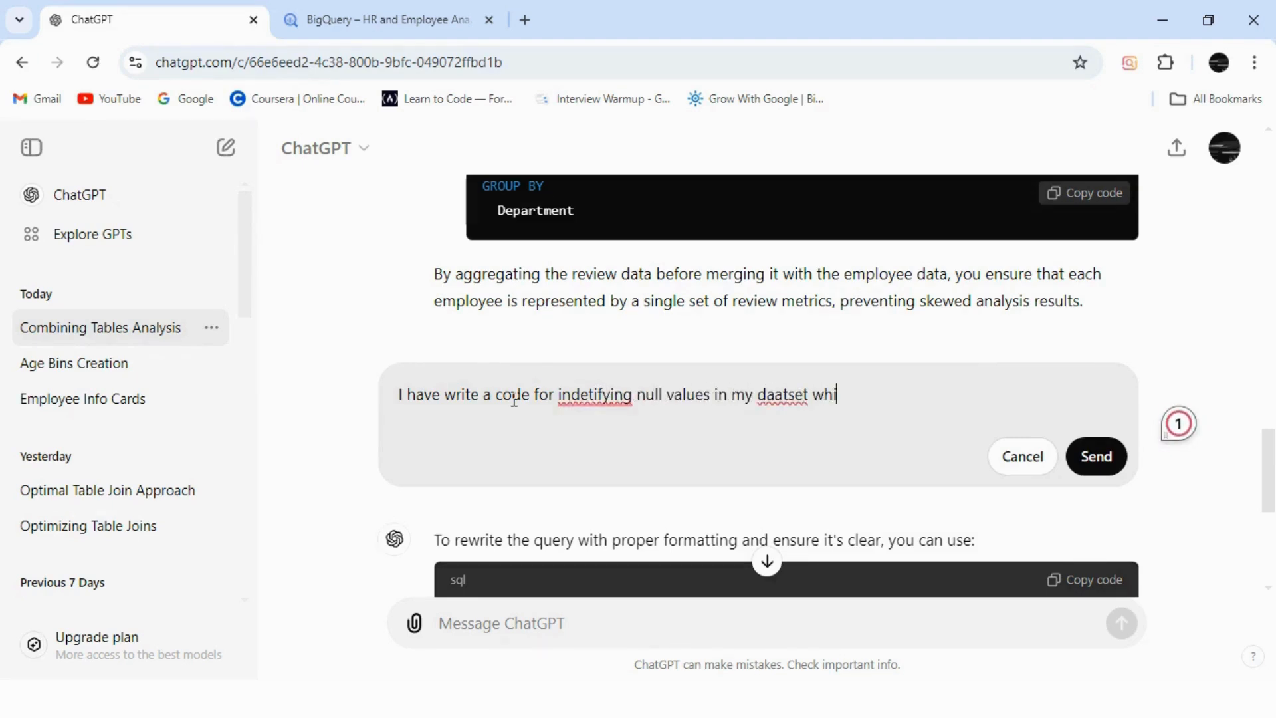
type("ch is half")
type(" so transfrom it ")
type("into compl")
type("ete code")
key("shift+Return")
key("ctrl+v")
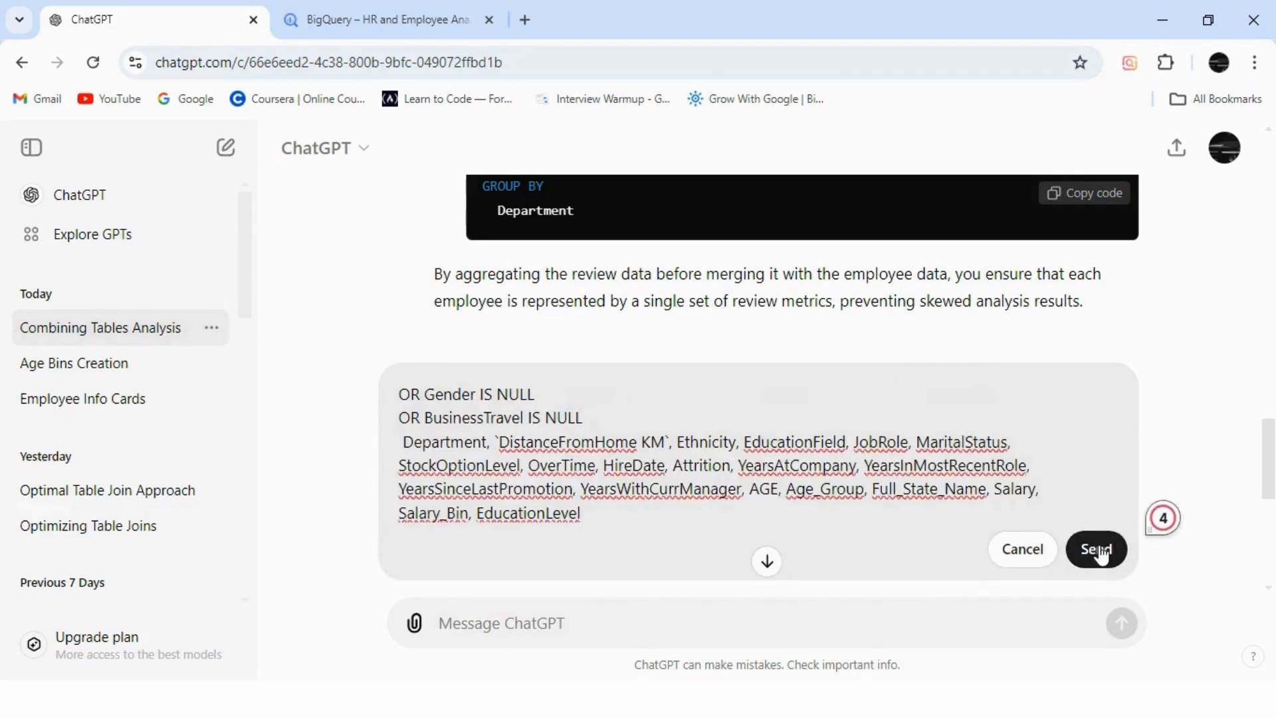
left_click_drag(1114, 493, 1114, 464)
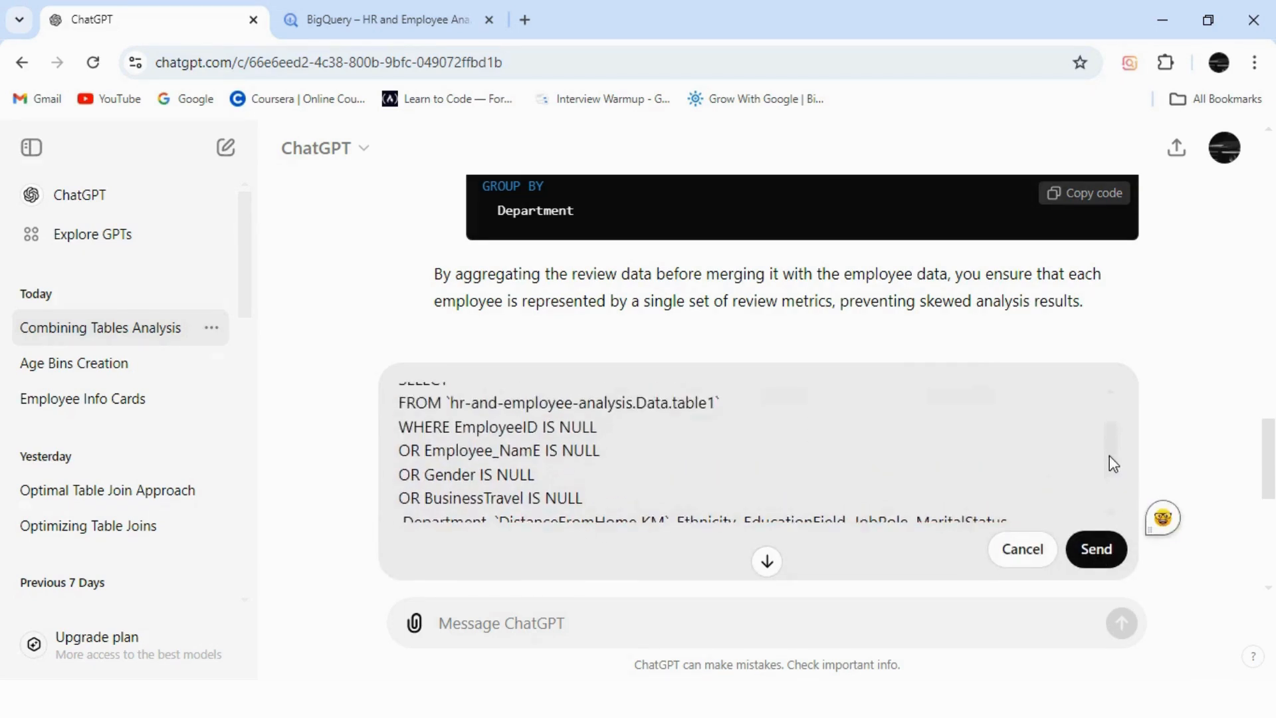
left_click(1097, 550)
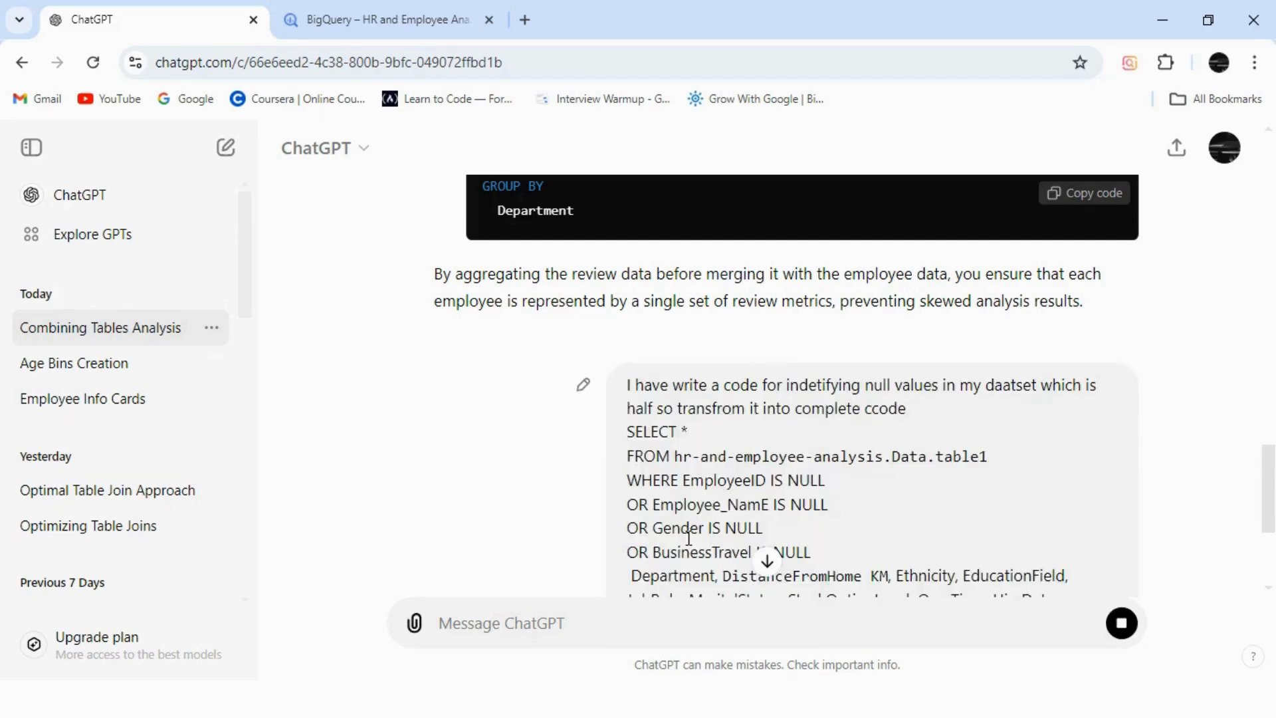
Copy ChatGPT's completed null-check SQL and paste it into the BigQuery editor.
left_click_drag(1271, 468, 1275, 605)
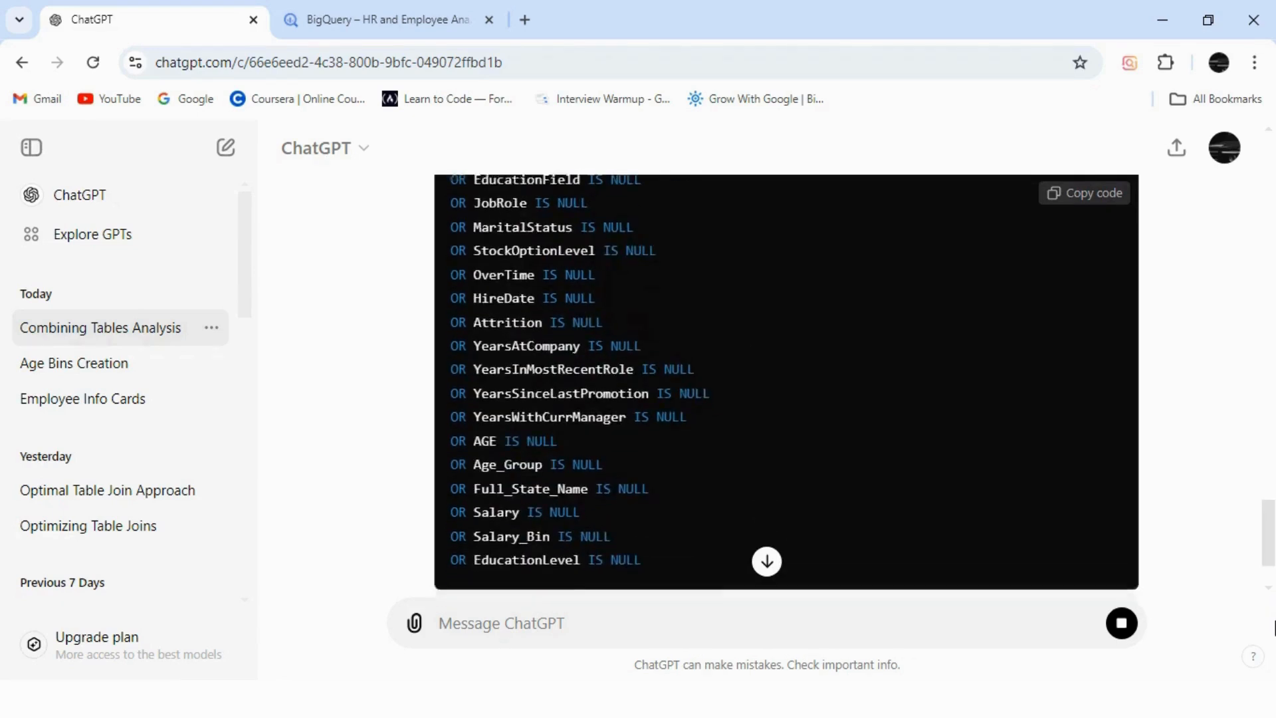
scroll(1274, 577, "up", 6)
left_click(1087, 284)
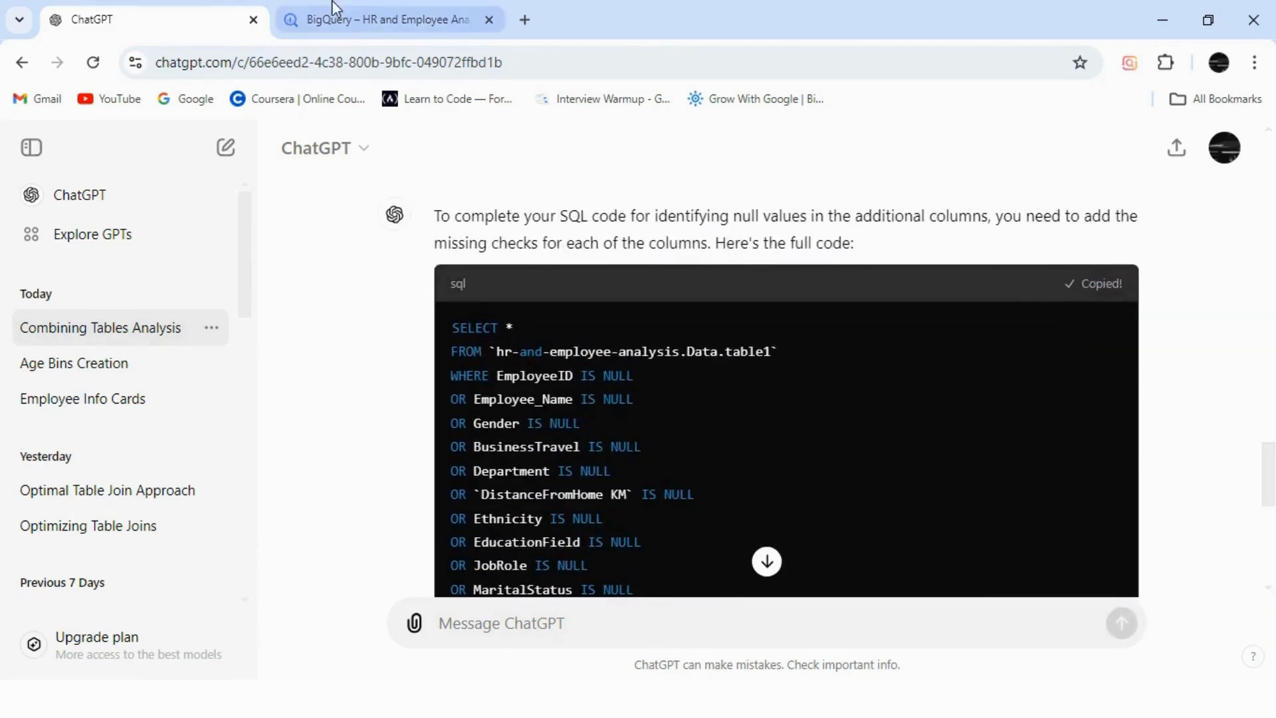
left_click(342, 19)
key("ctrl+v")
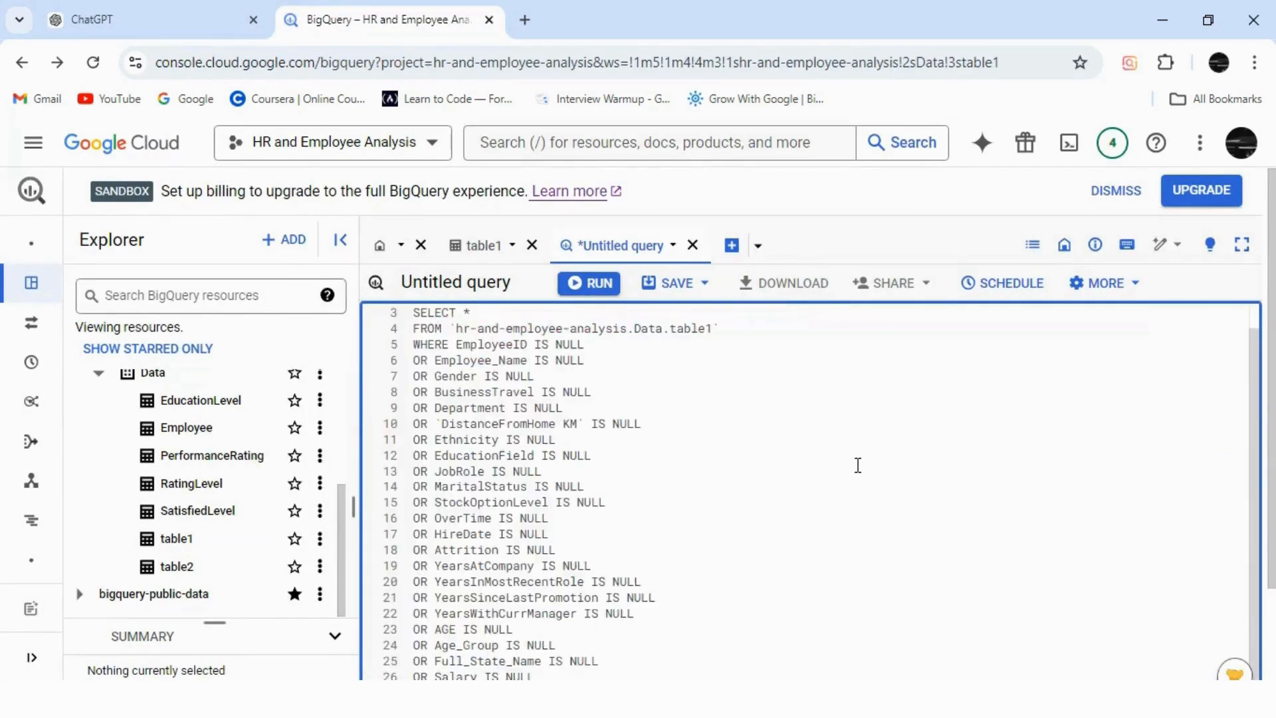
Run the complete table1 null-check query, which returns no rows, and expand the editor.
left_click(589, 284)
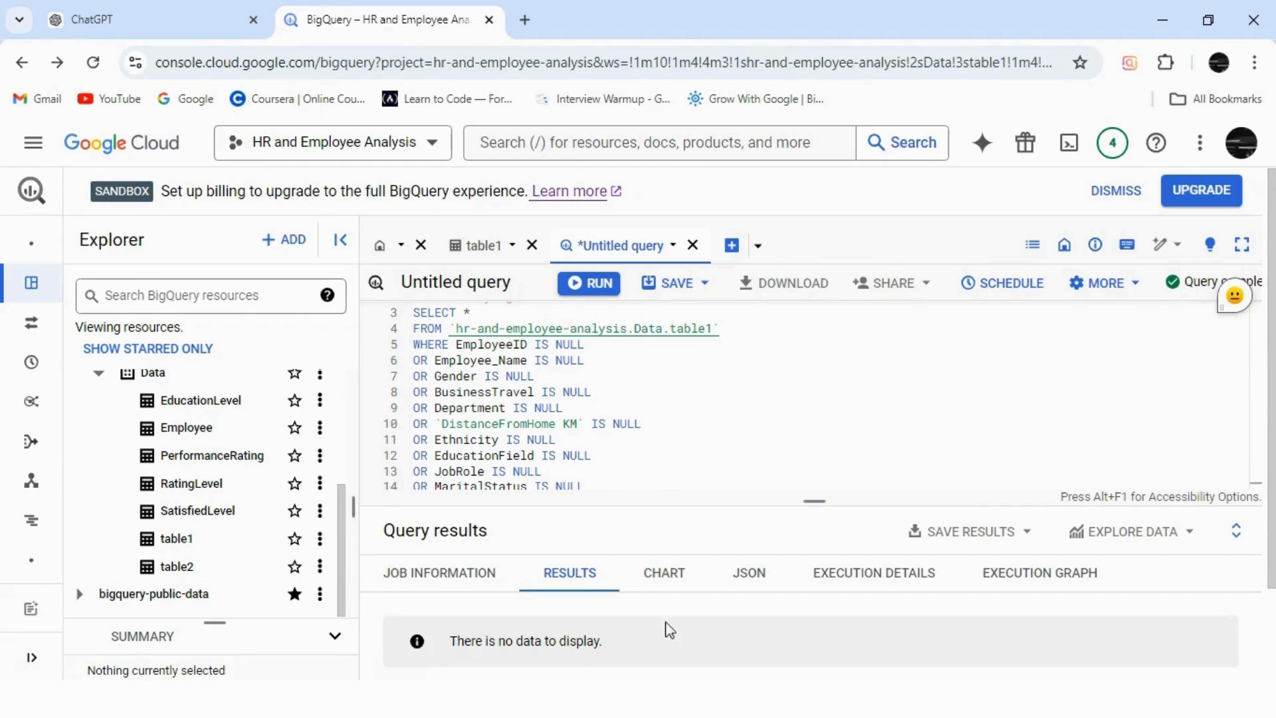
left_click_drag(814, 502, 818, 640)
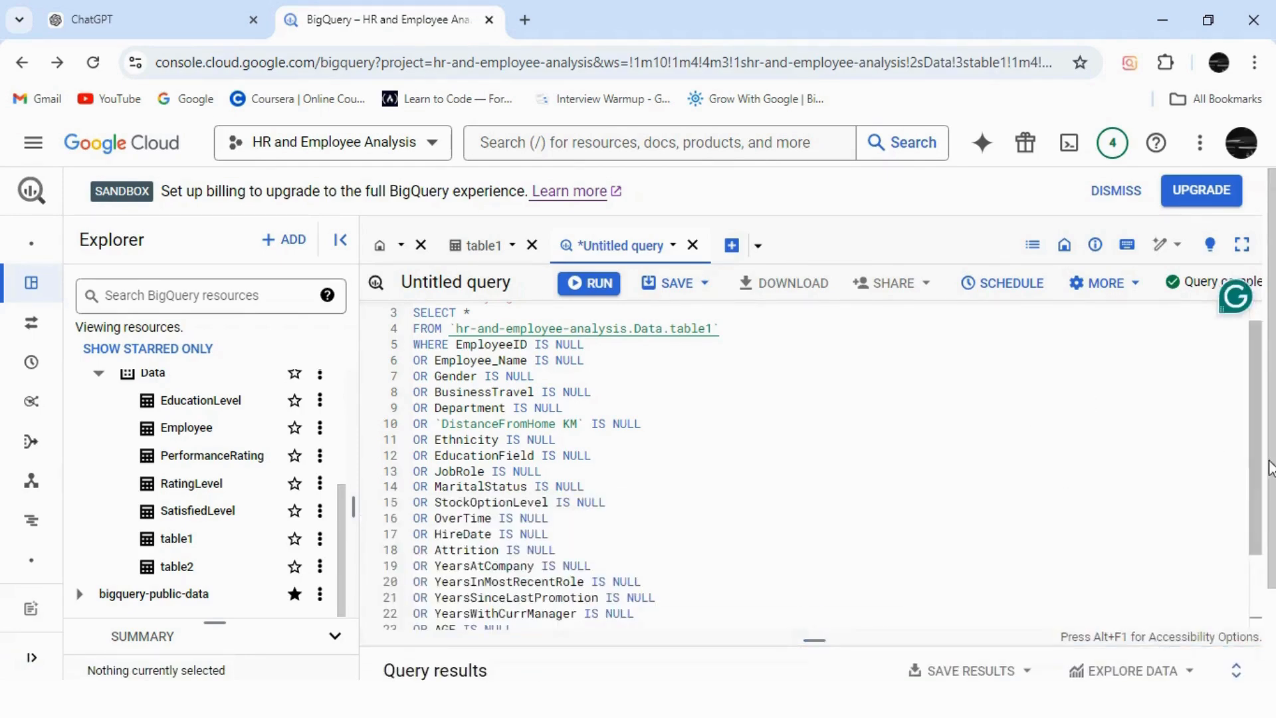
scroll(944, 578, "down", 3)
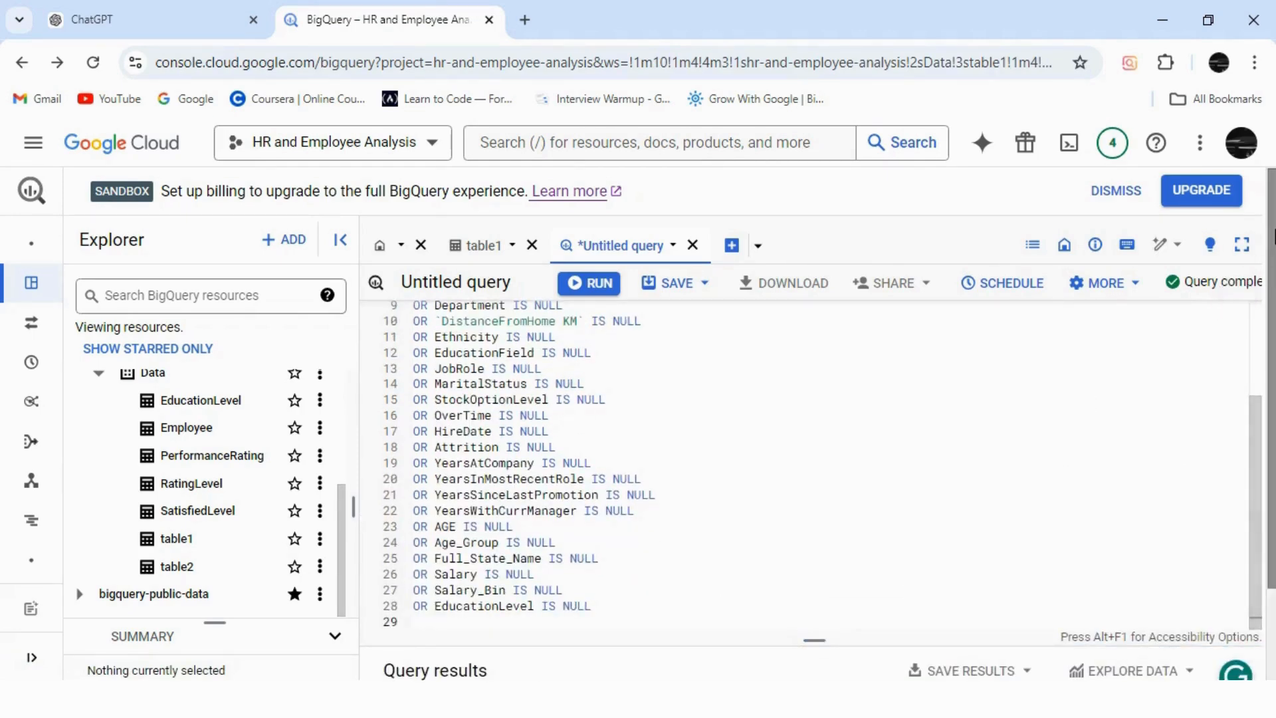
left_click(1242, 246)
Start a '-- Identifying duplicate values' comment below the null-check query.
left_click(244, 505)
key("Return")
key("Return")
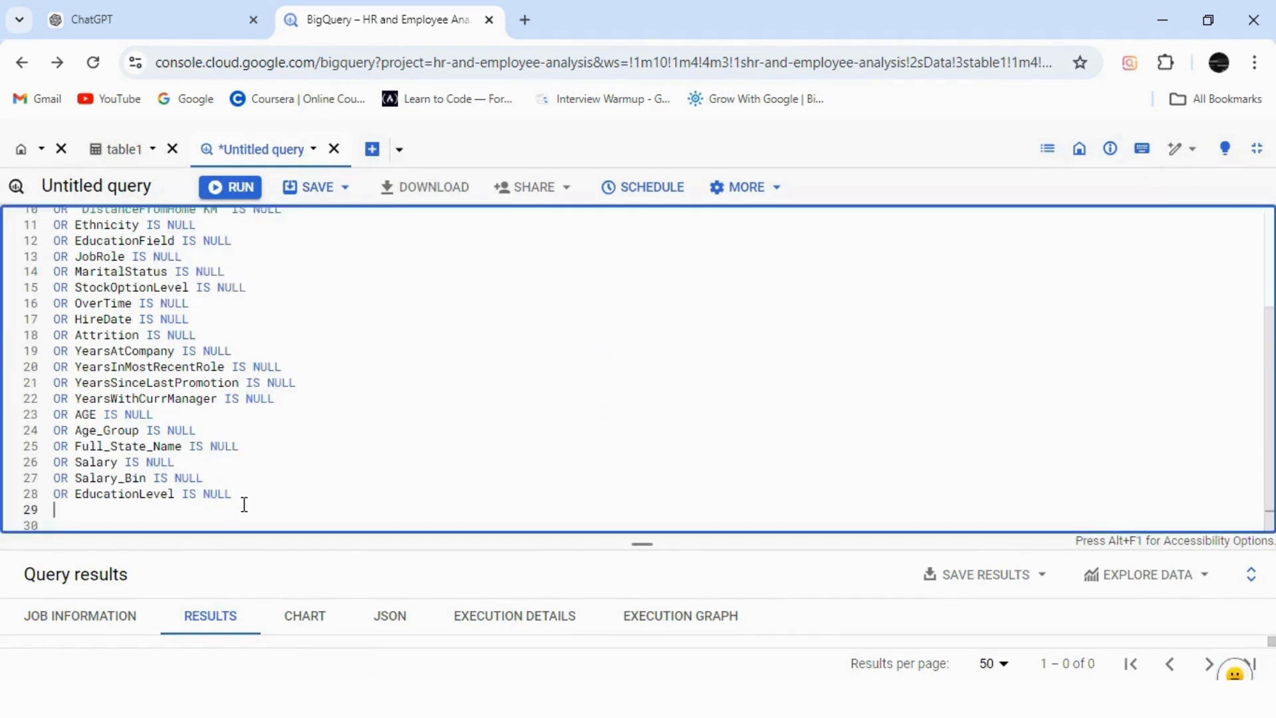
type("-- Identifying duplicate values")
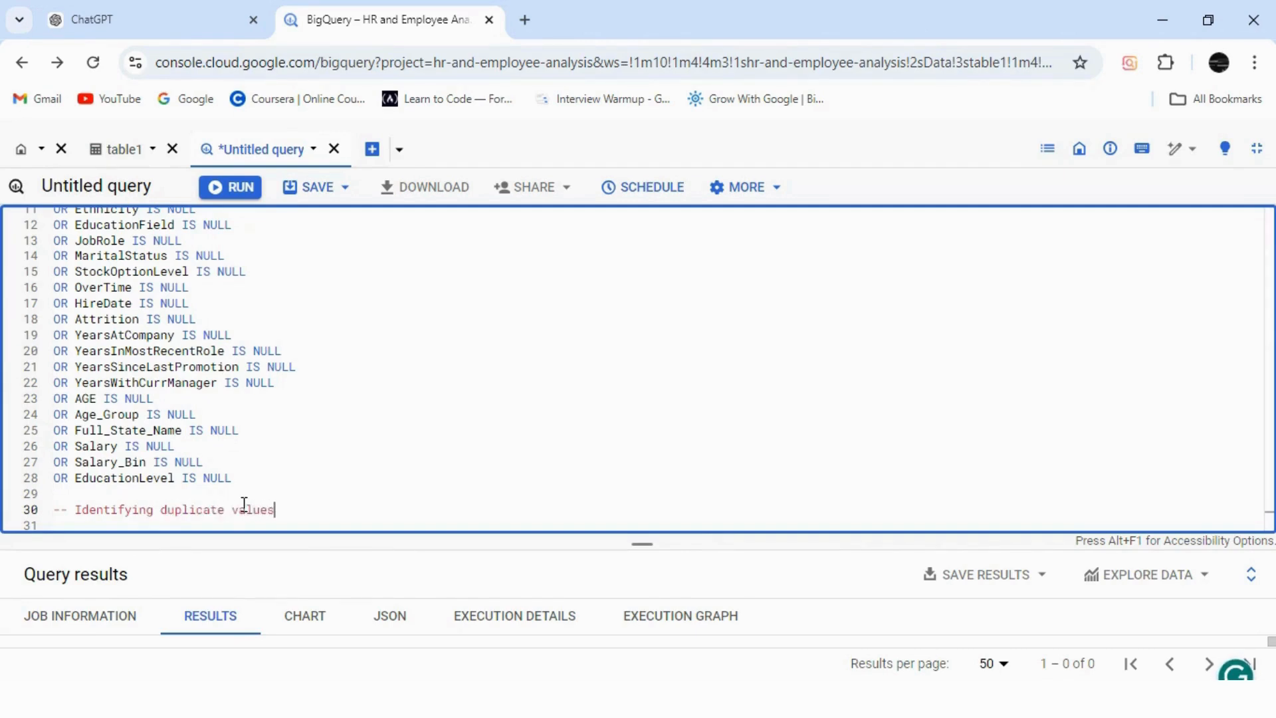
Write SELECT EmployeeID, COUNT(*) AS COUNT FROM for the duplicate check.
key("Return")
type("SELECT EmployeeID ")
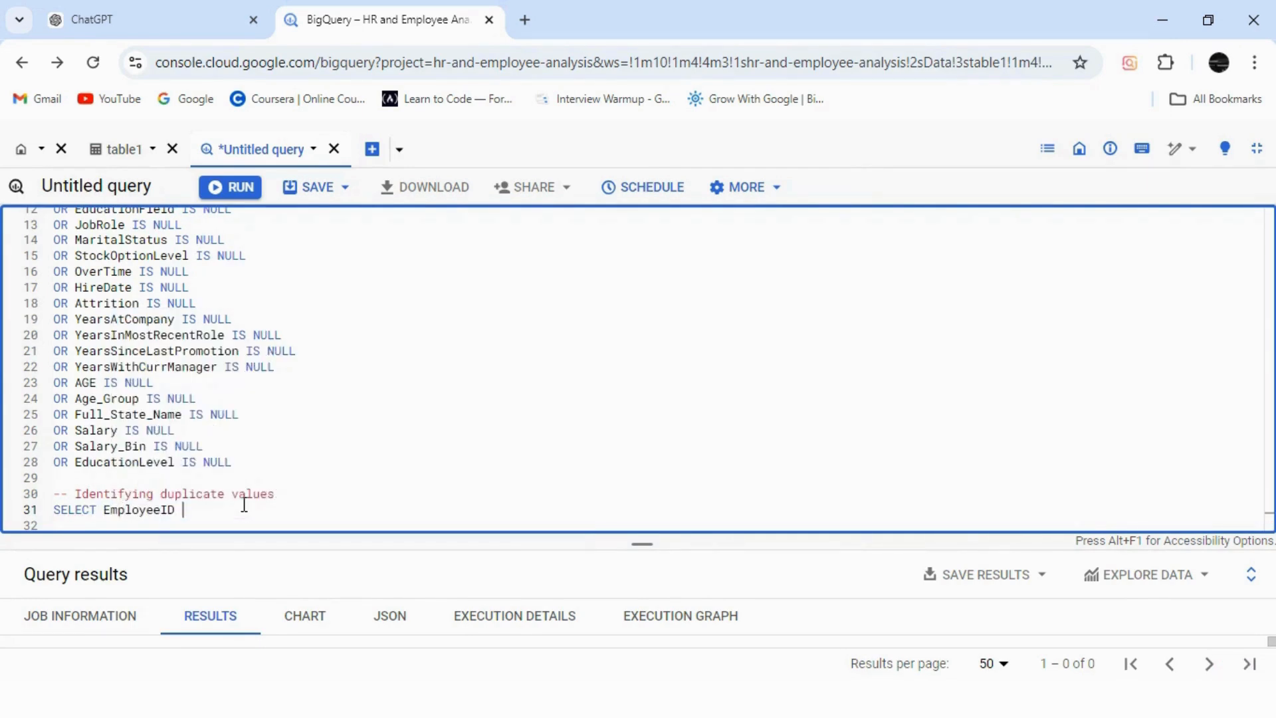
type(",")
key("Return")
left_click(182, 494)
key("BackSpace")
key("Down")
type("F")
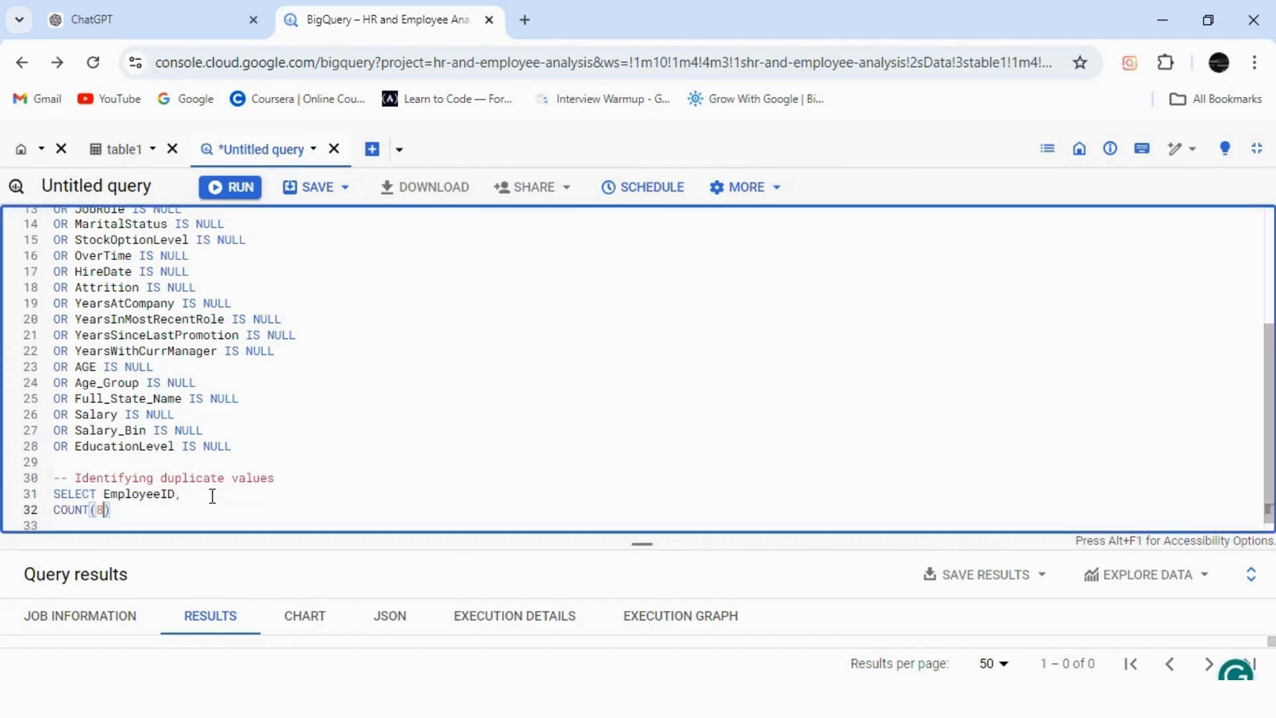
key("BackSpace")
key("BackSpace")
type("*) AS COUNT")
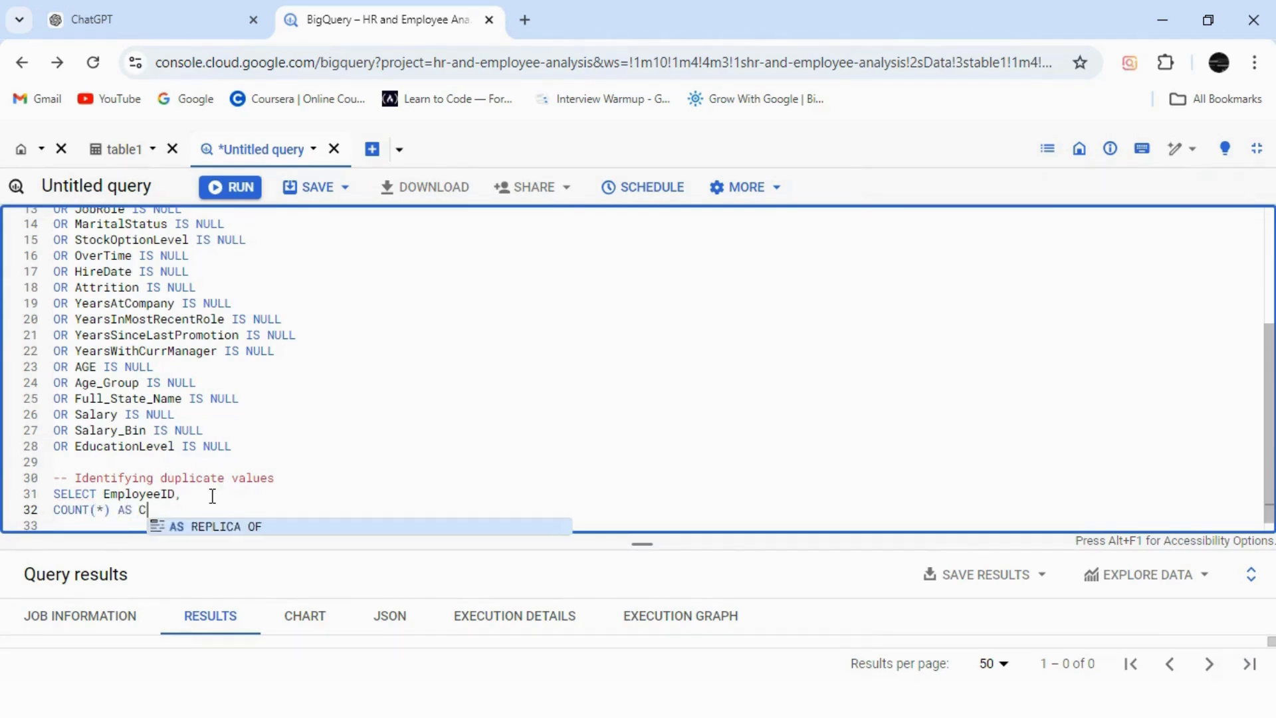
key("Return")
left_click(186, 498)
key("BackSpace")
key("BackSpace")
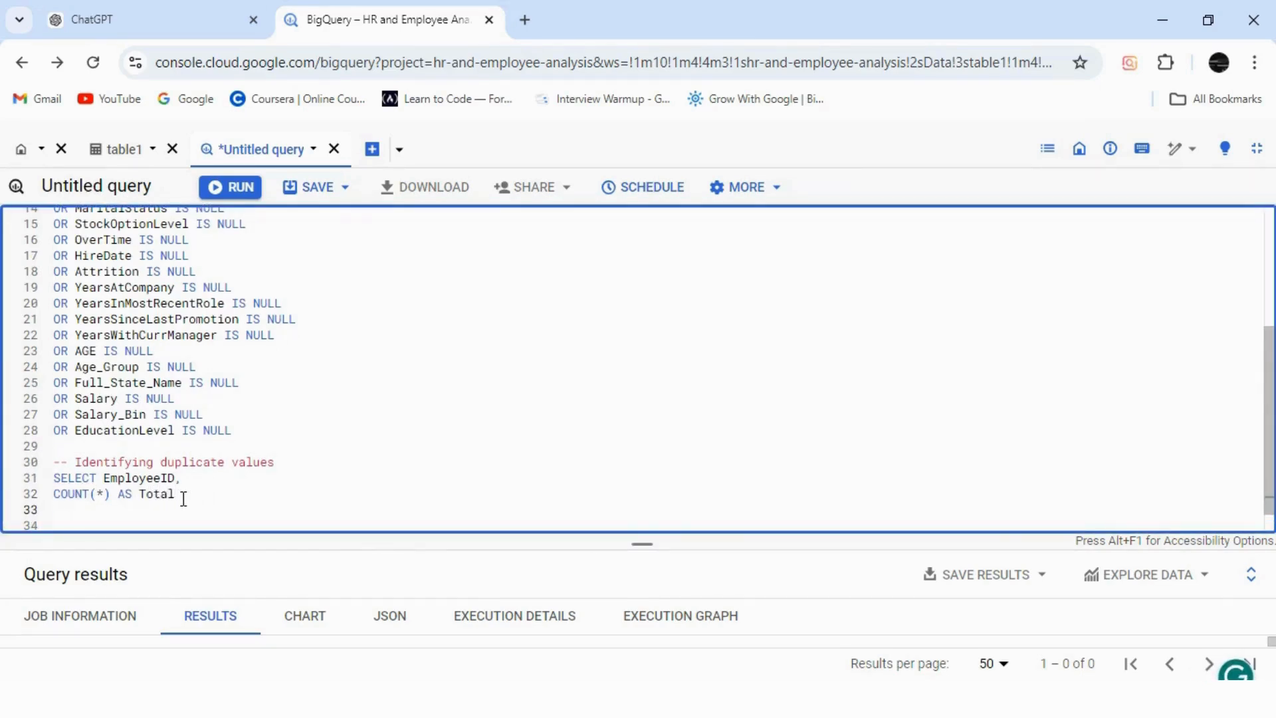
type("OM")
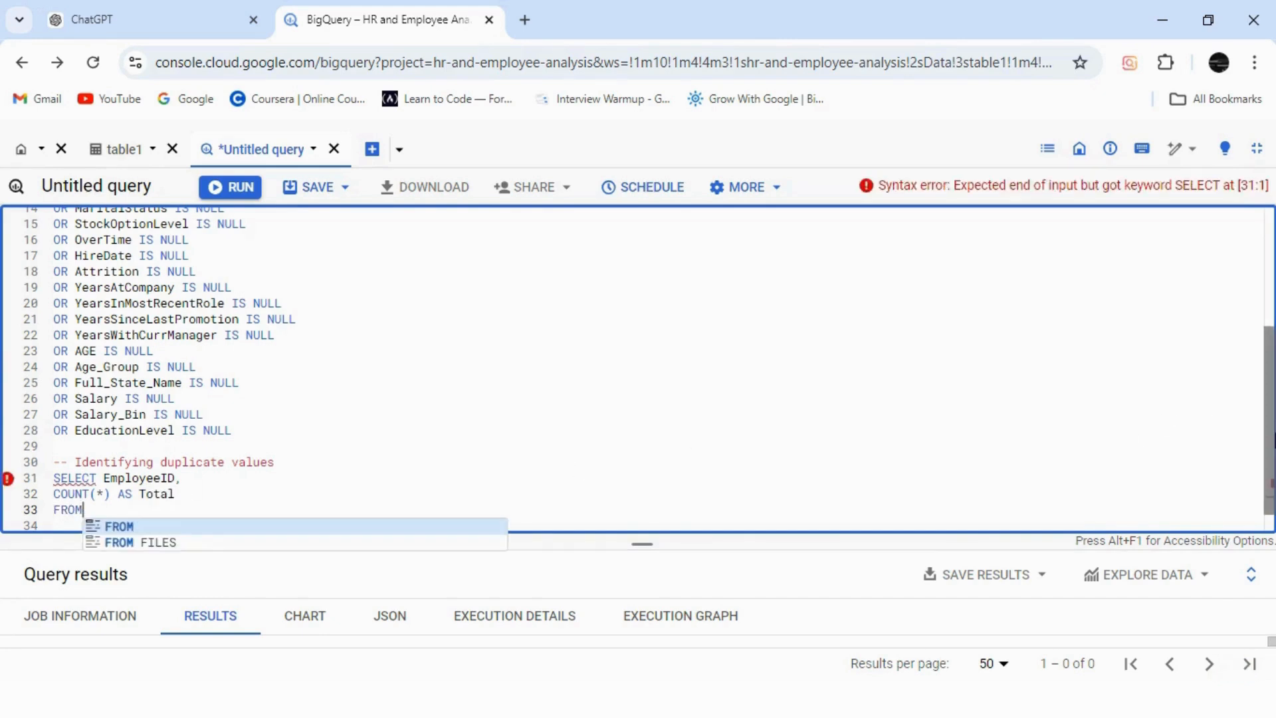
Paste the table1 name after FROM and end the null-check query with a semicolon.
left_click_drag(1271, 424, 1275, 304)
left_click_drag(89, 260, 369, 260)
key("ctrl+c")
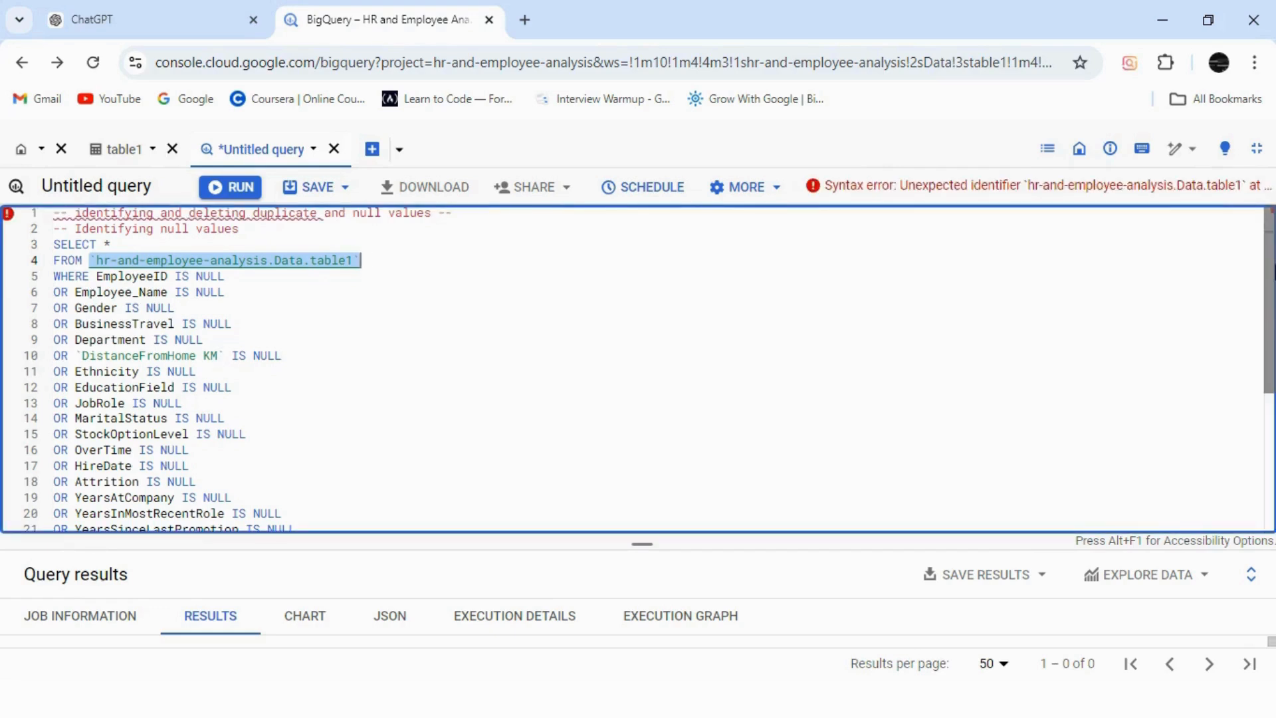
left_click_drag(1269, 295, 1270, 430)
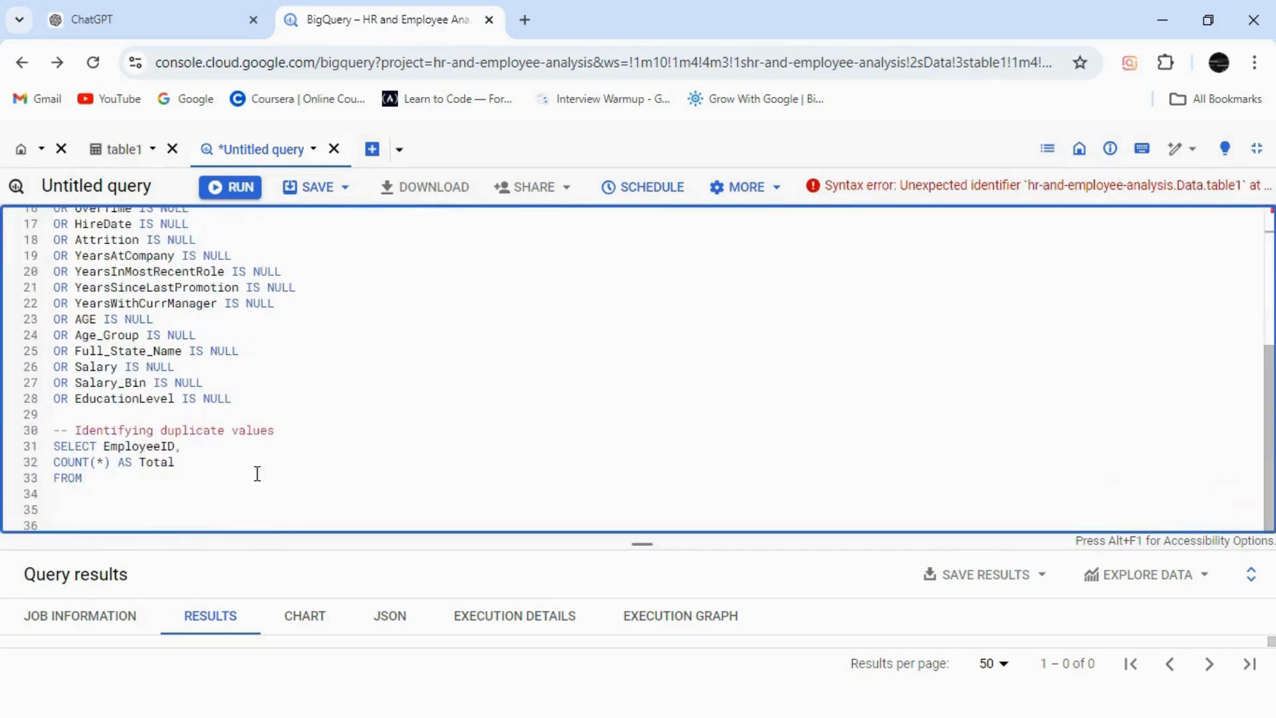
left_click(160, 485)
key("ctrl+v")
left_click(241, 398)
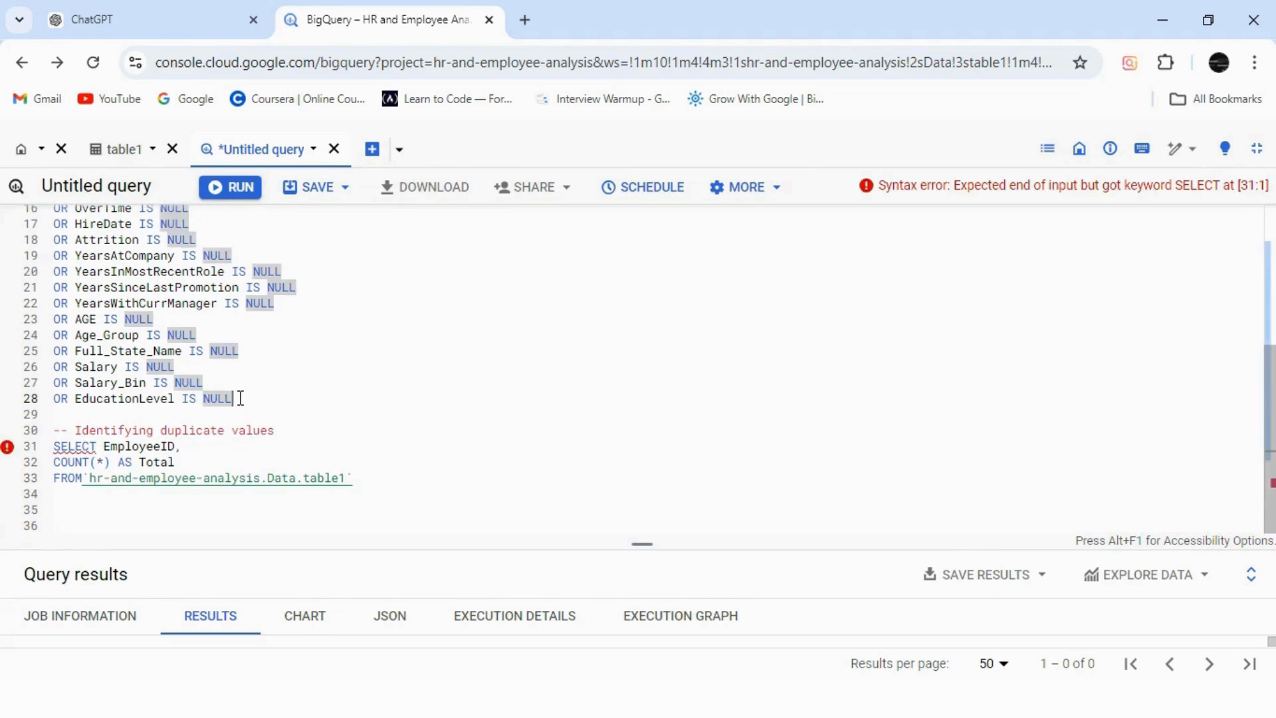
type(";")
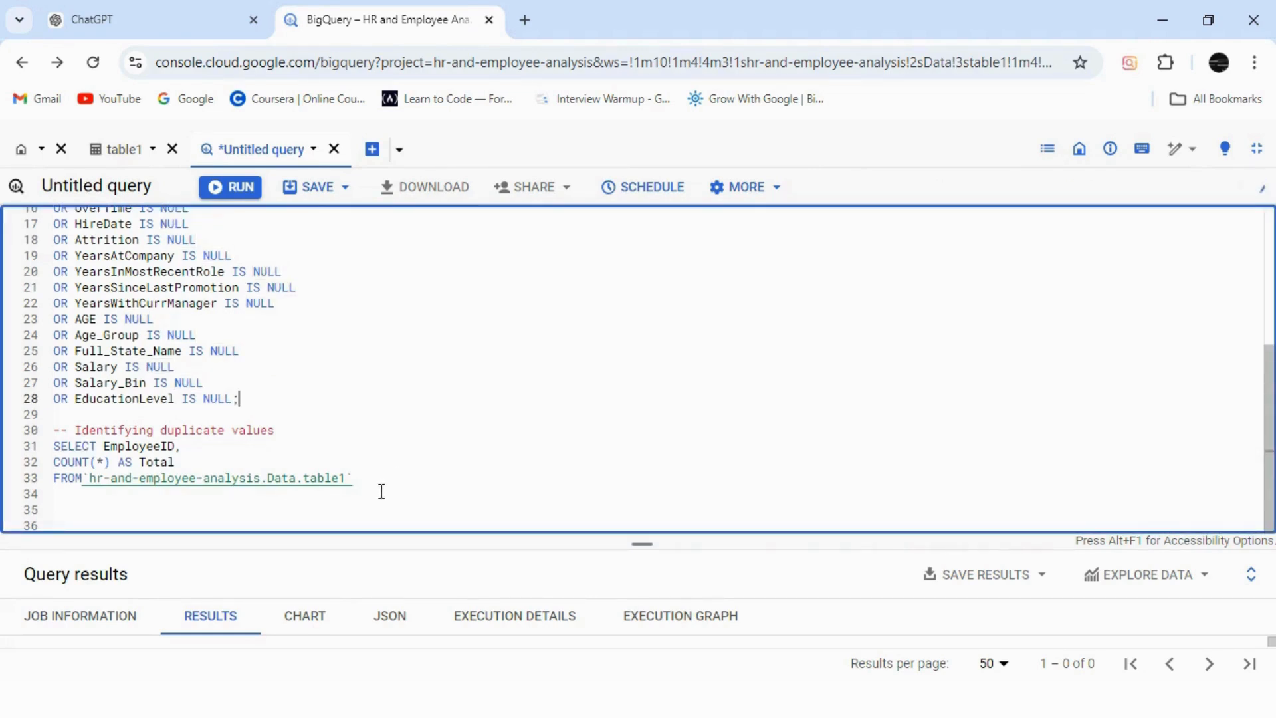
Add HAVING COUNT(*) >1, test-run it, and insert GROUP BY EmployeeID above HAVING.
left_click(382, 492)
type("Having")
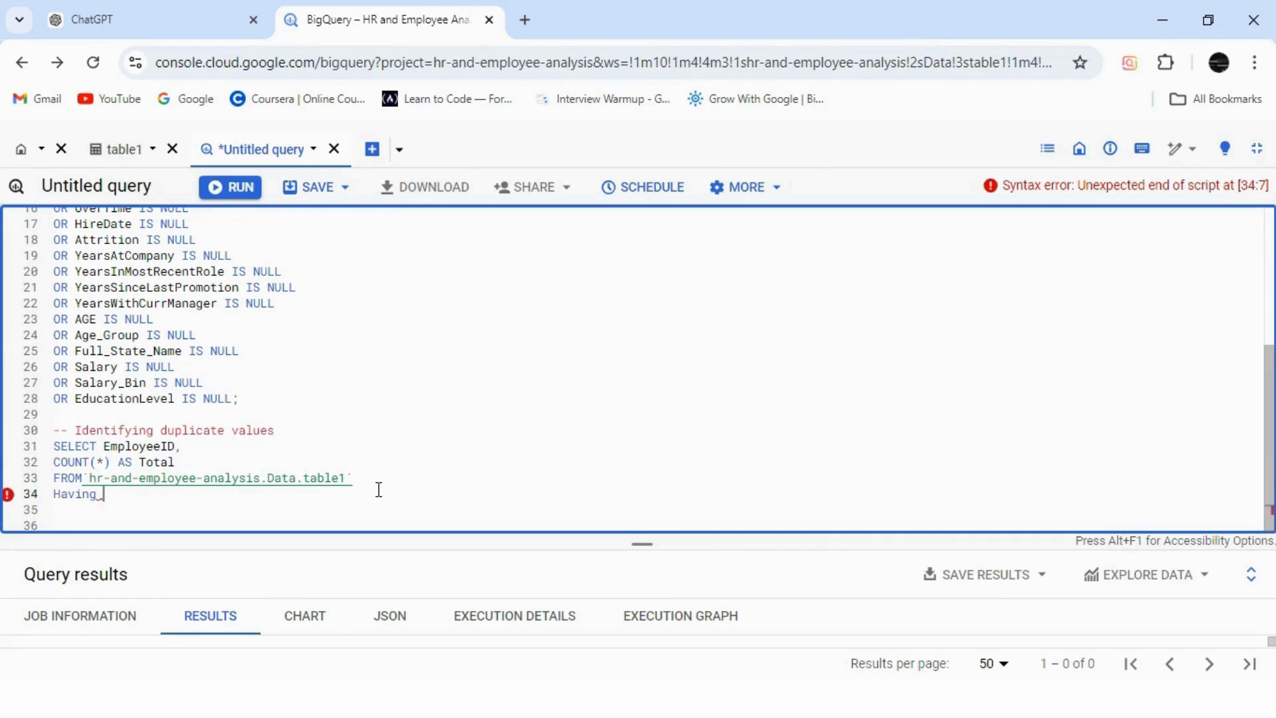
type(" Count(*)")
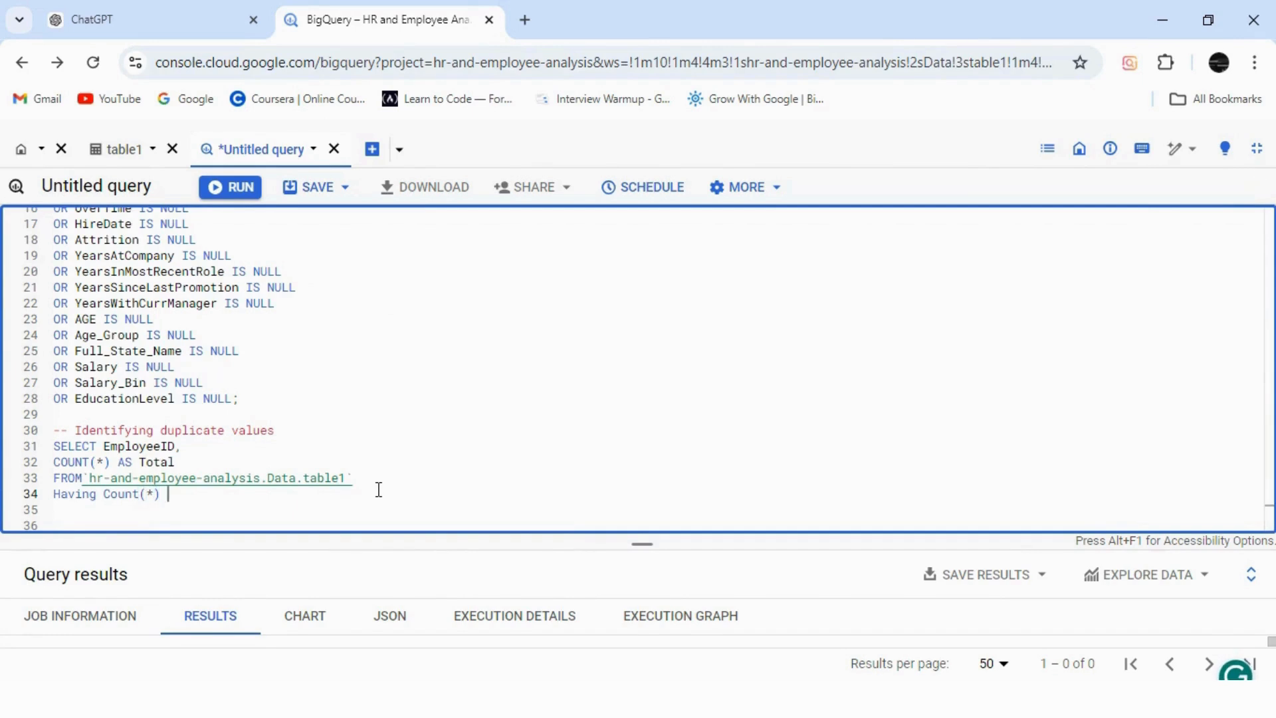
type(" >1;")
left_click_drag(246, 492, 55, 444)
left_click(243, 189)
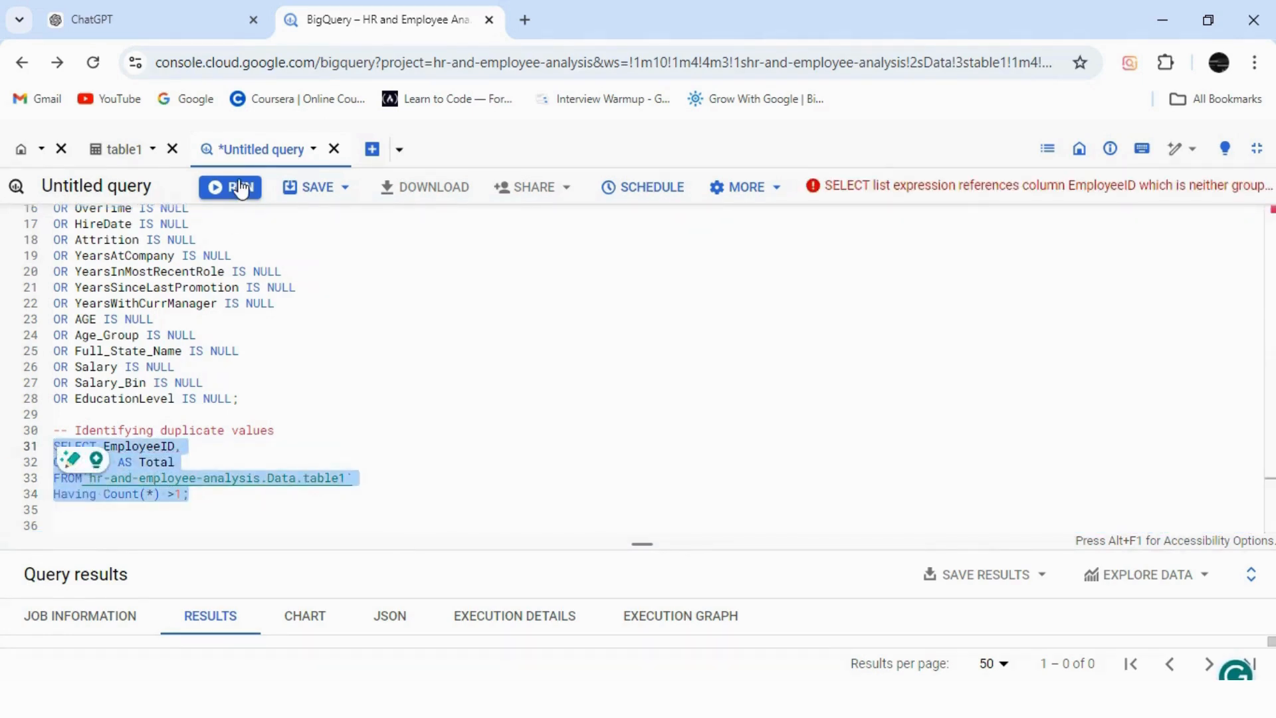
left_click(368, 480)
key("Return")
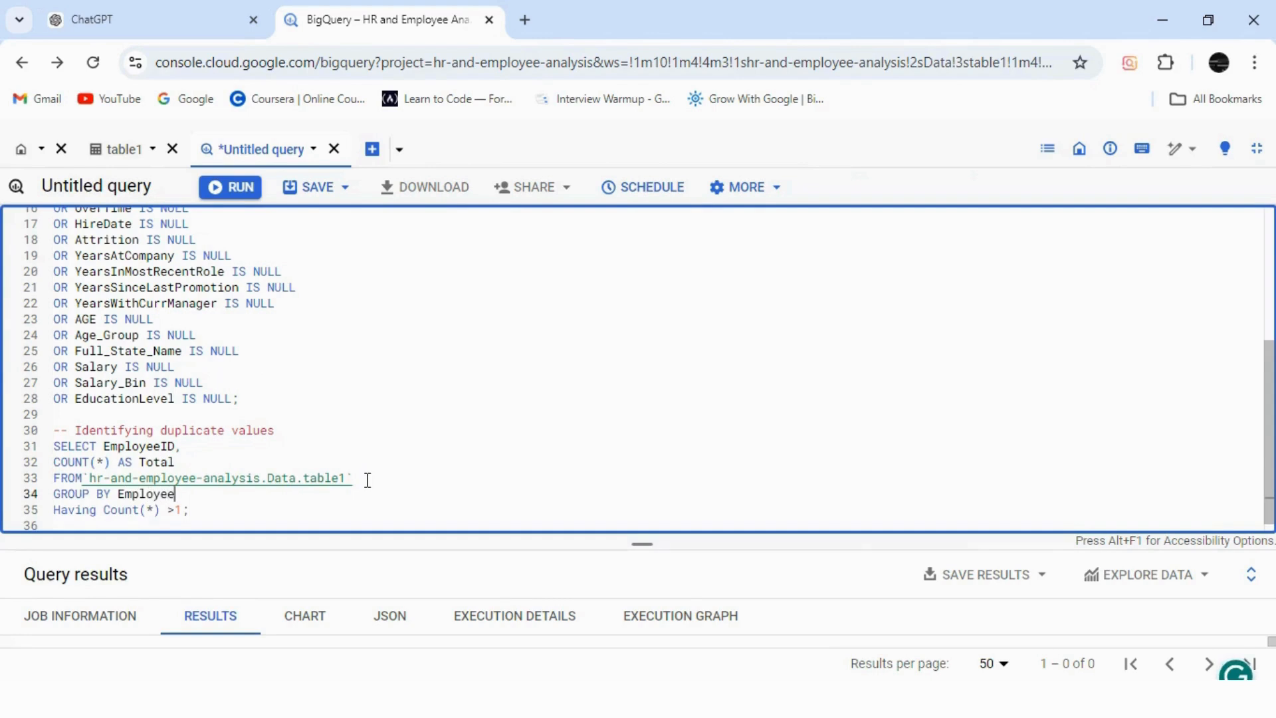
left_click_drag(190, 510, 54, 446)
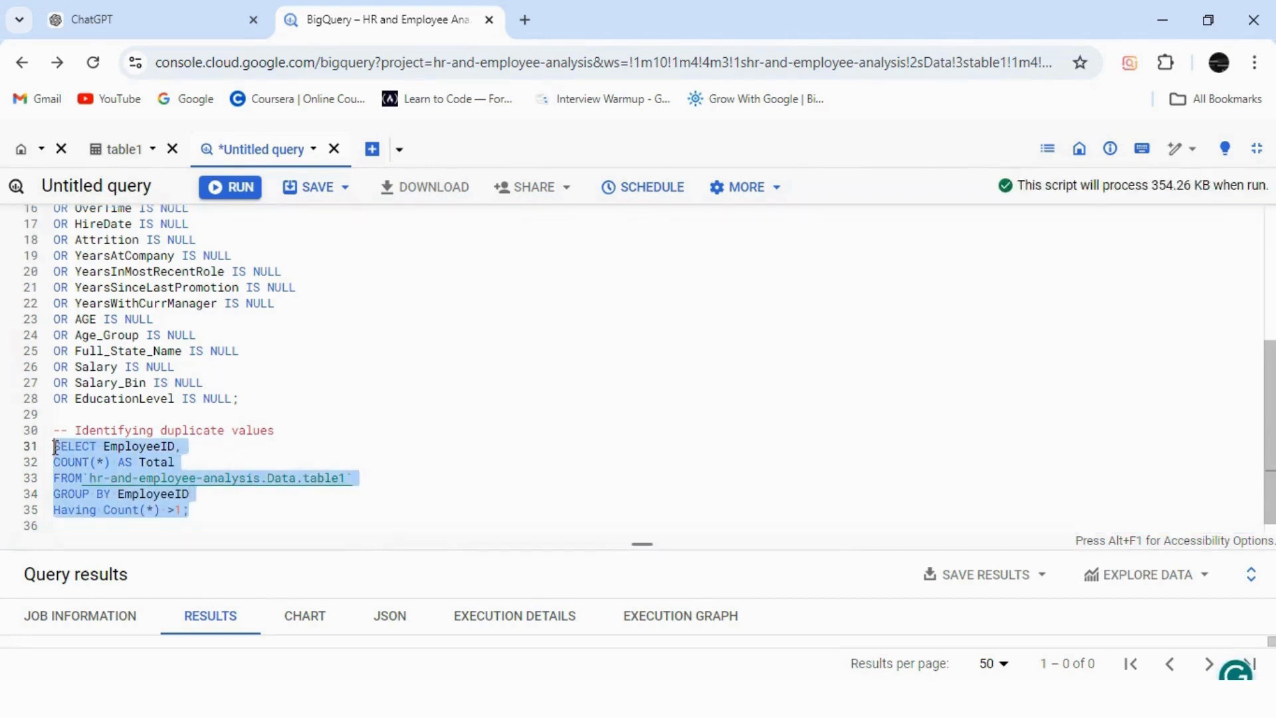
Run the selected table1 duplicate-check query, which returns no rows.
left_click(229, 189)
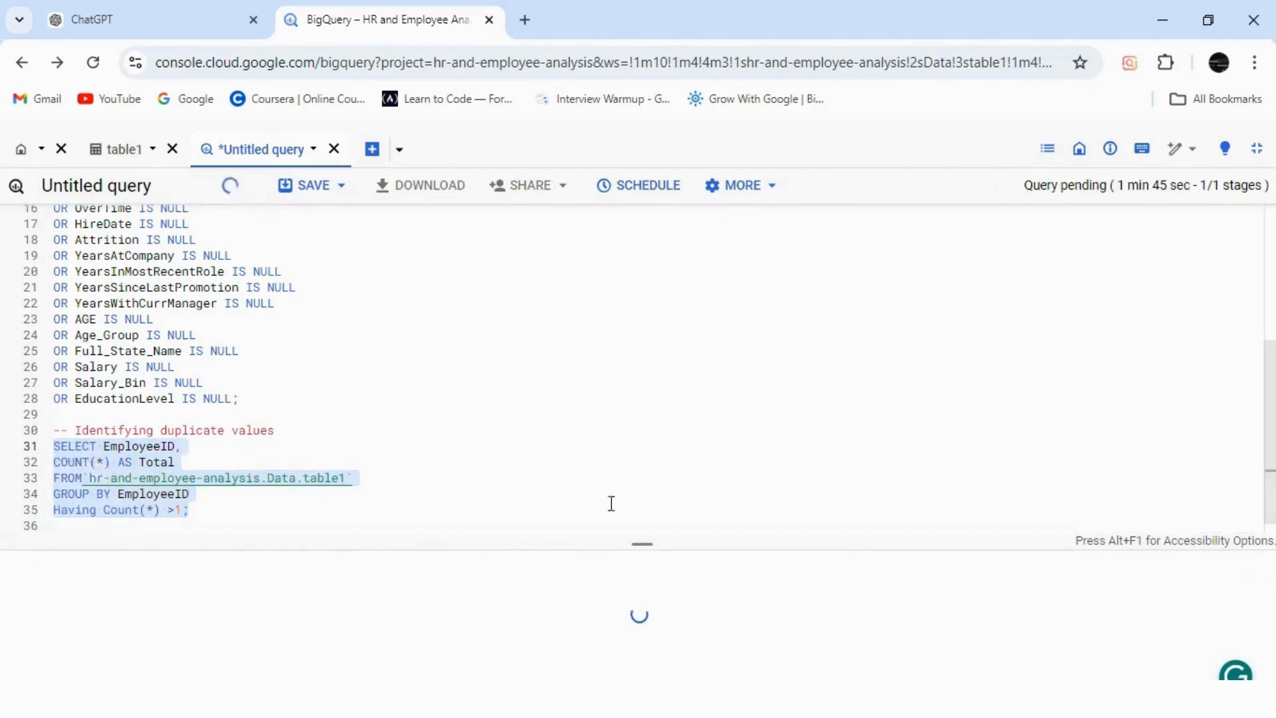
left_click_drag(643, 545, 646, 575)
left_click(254, 529)
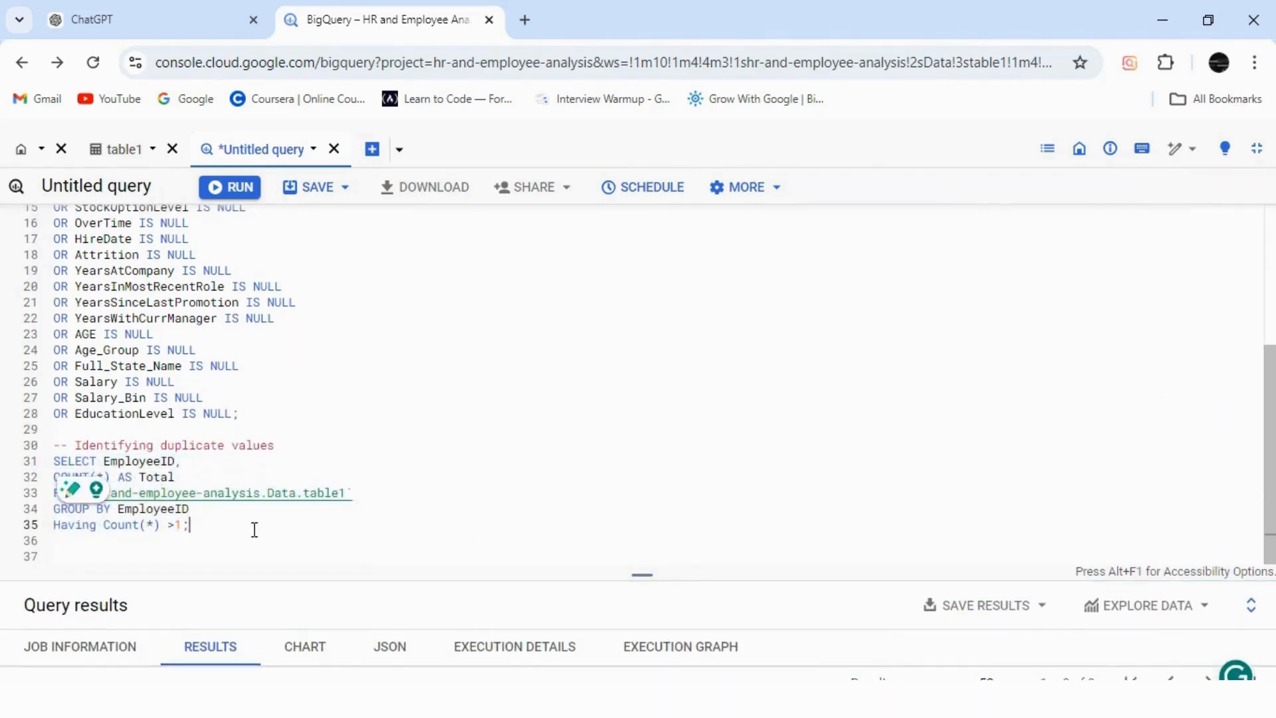
Append 'in table 1' to the duplicate-values and null-values comments.
left_click(305, 452)
type("in table 1")
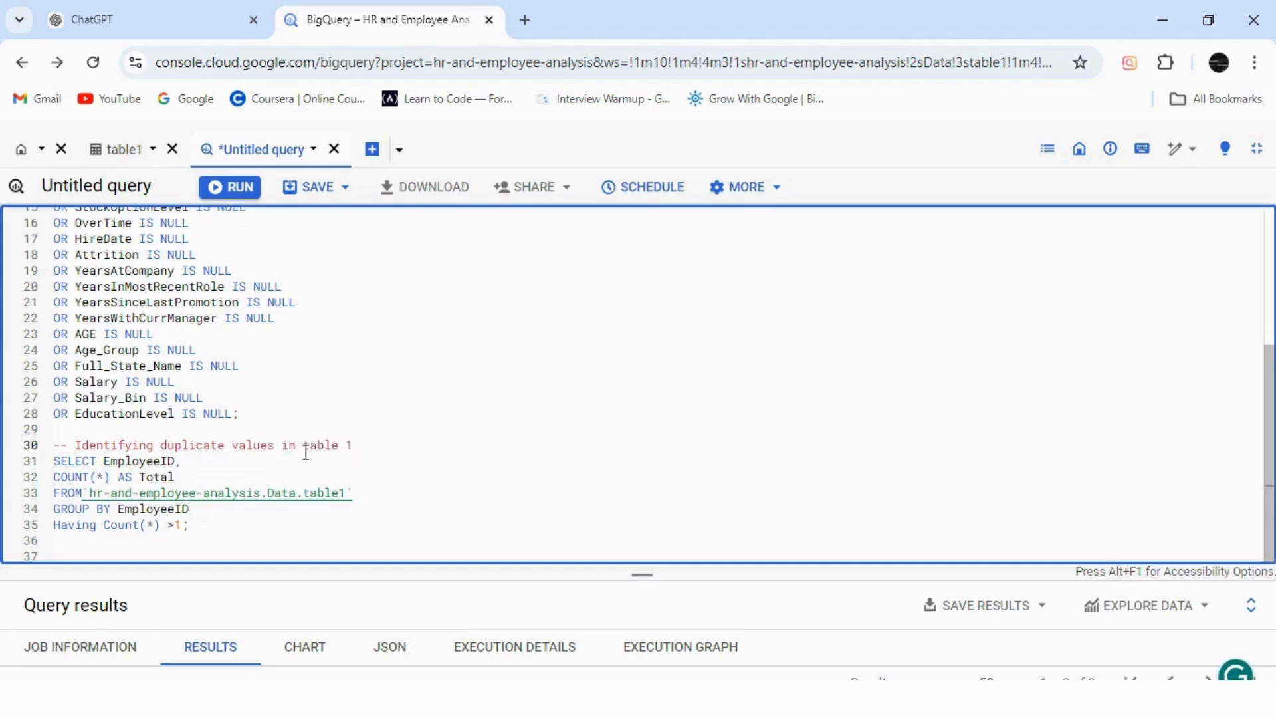
scroll(639, 386, "up", 5)
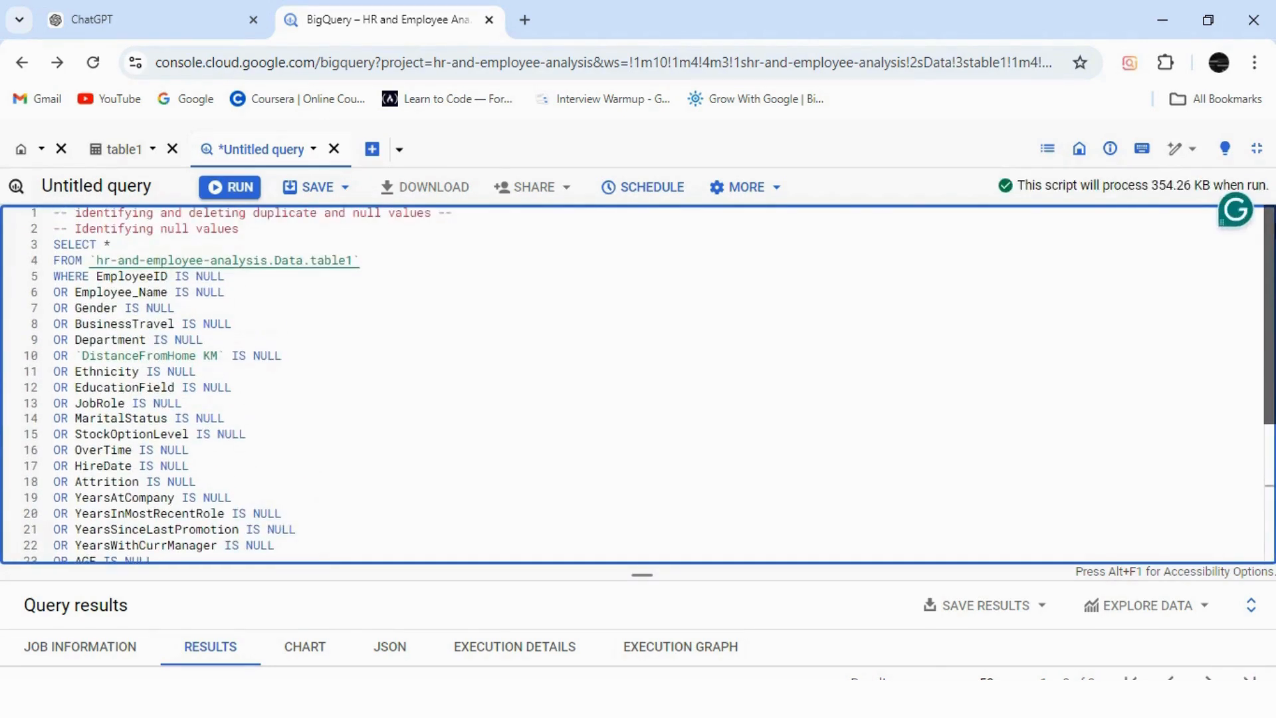
left_click(275, 228)
type("in tabl")
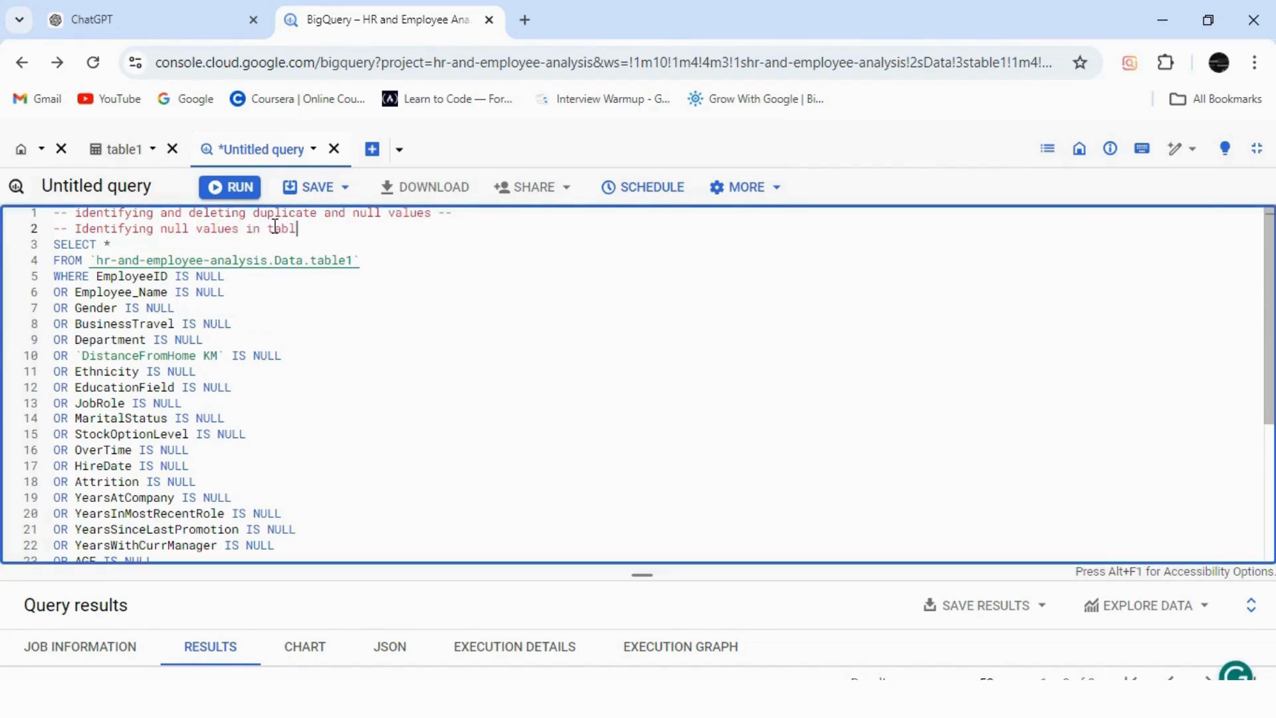
type("e 1")
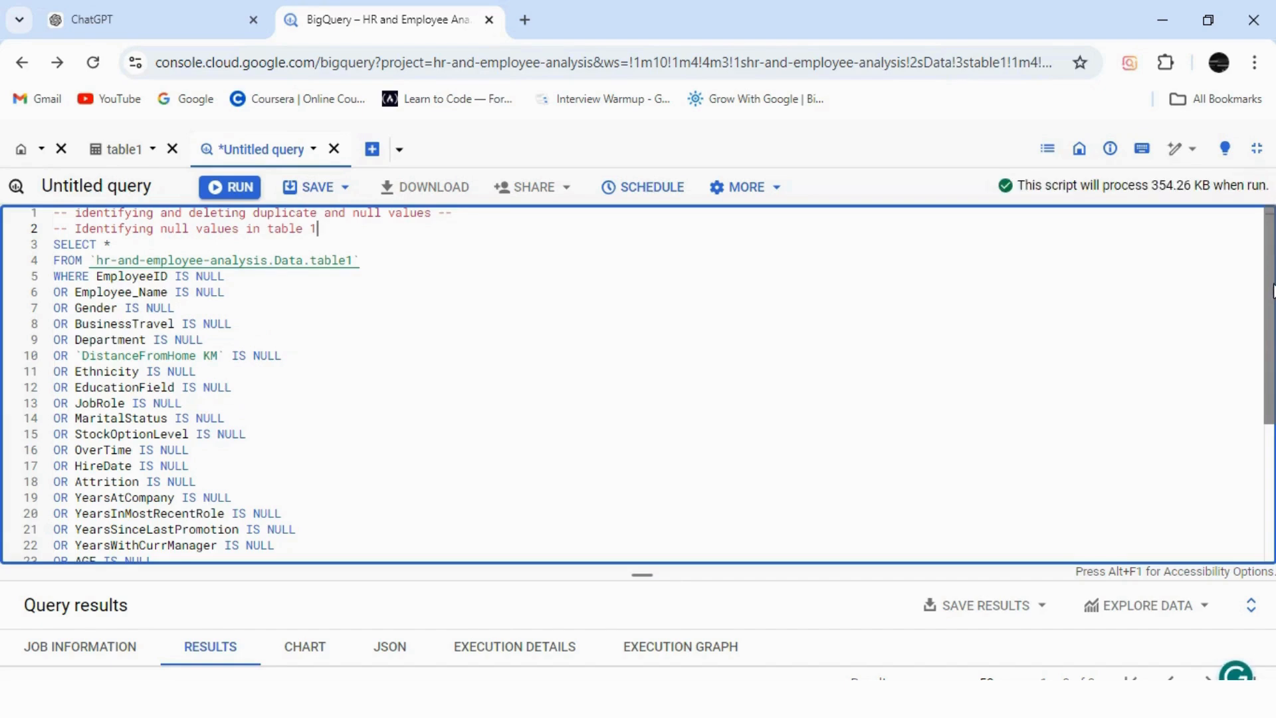
scroll(756, 325, "down", 1)
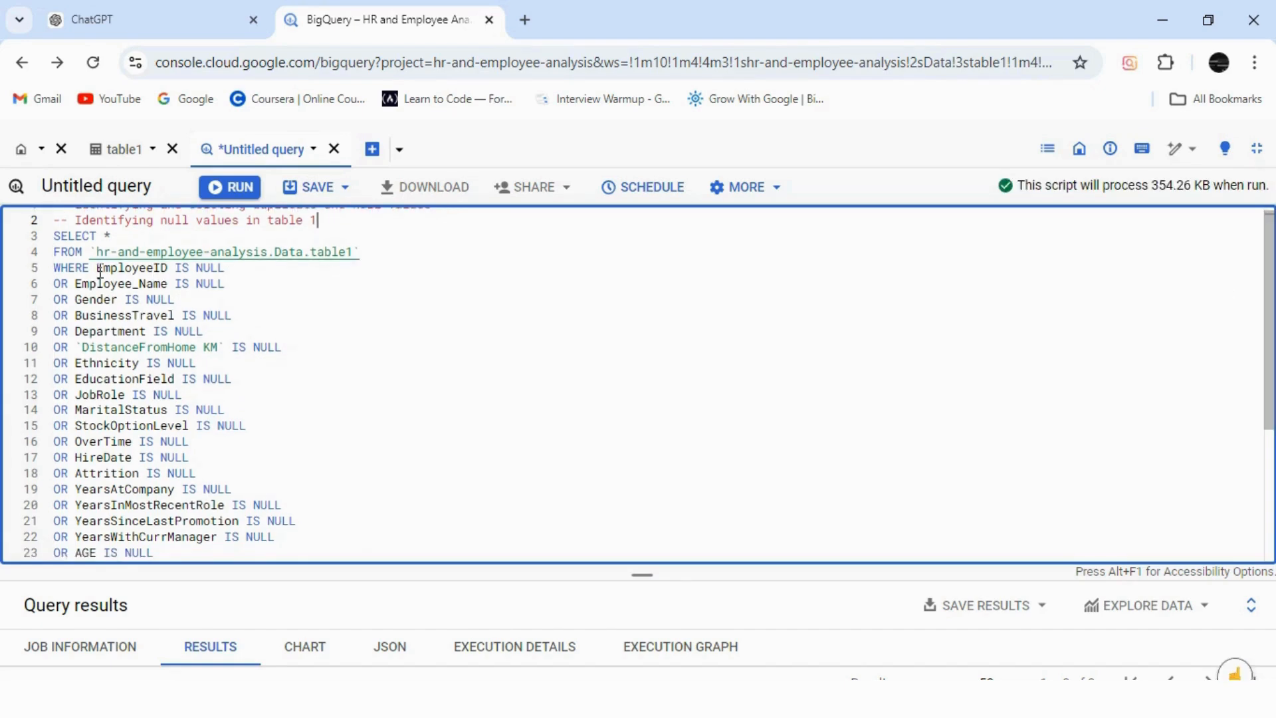
Select the SELECT, FROM and WHERE lines of the table1 null query.
left_click_drag(87, 266, 75, 252)
left_click_drag(225, 270, 55, 234)
key("ctrl+c")
scroll(251, 544, "down", 5)
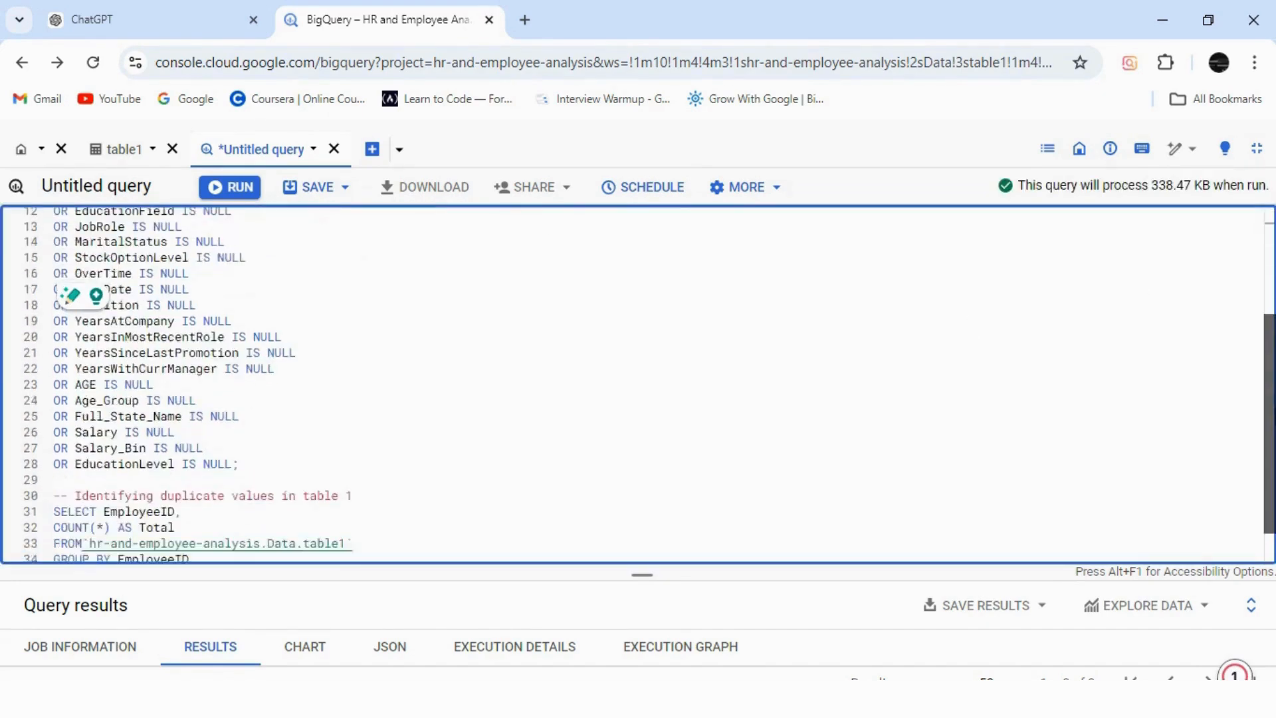
Start a 'null values in table 2' comment section and paste the SELECT, FROM and WHERE lines.
left_click(73, 547)
key("Return")
key("Return")
type("-")
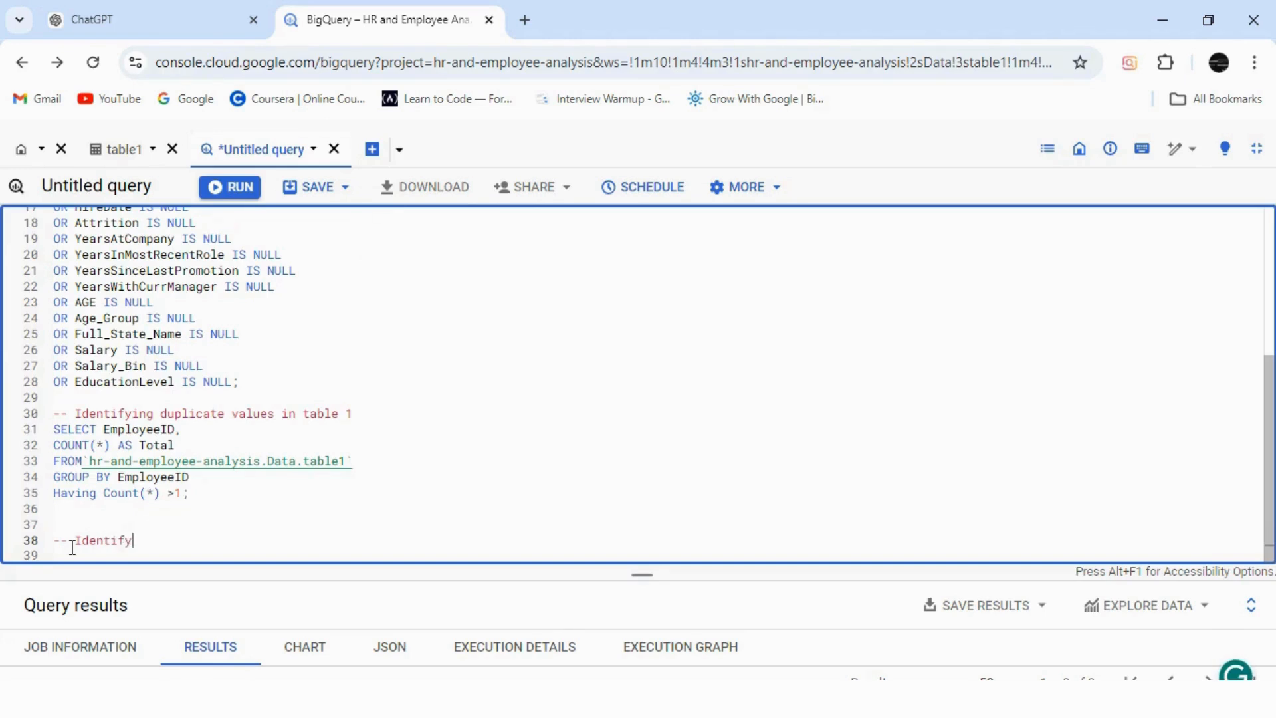
type("-Identify")
key("BackSpace")
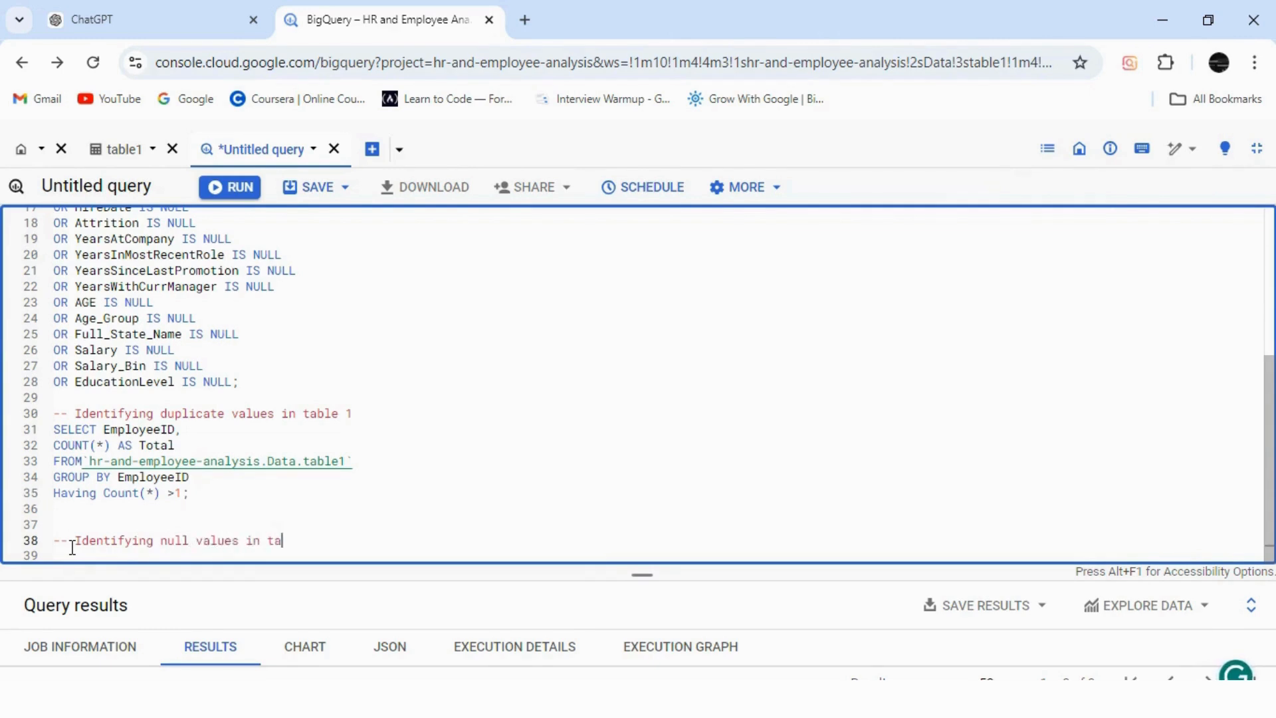
key("ctrl+v")
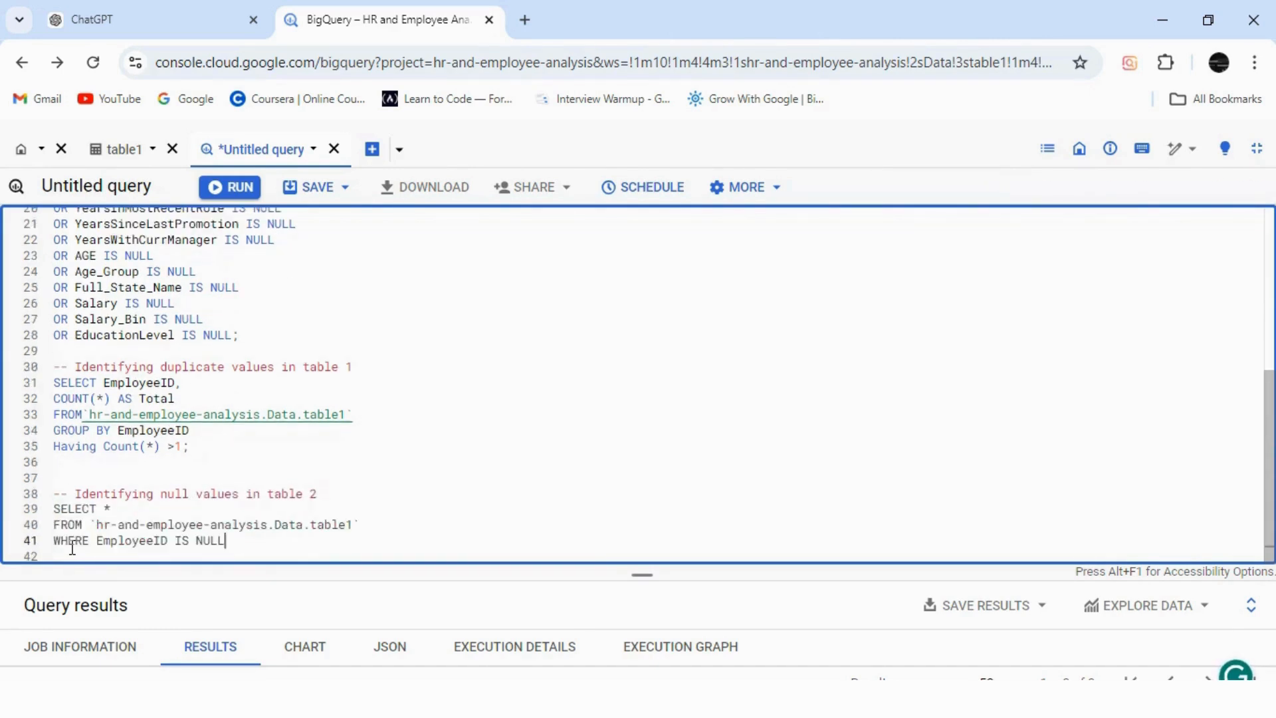
Open table2's schema and start a side query on table2.
left_click(127, 150)
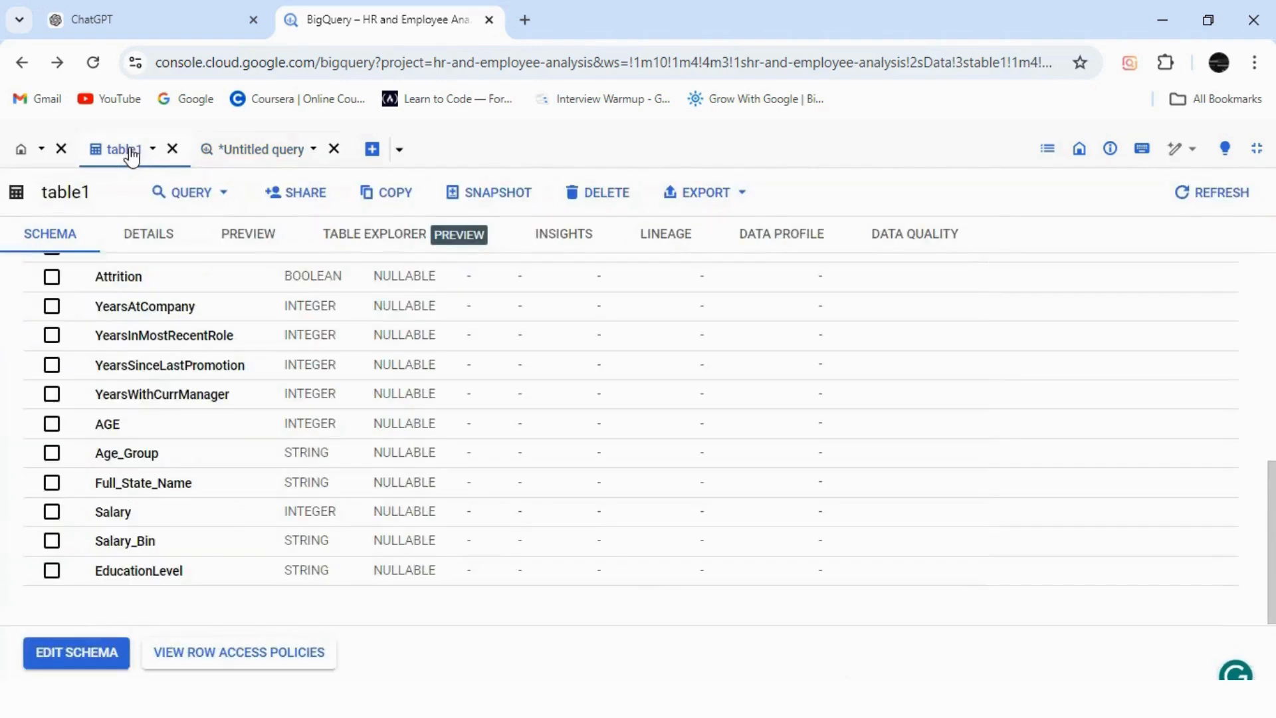
left_click(1257, 160)
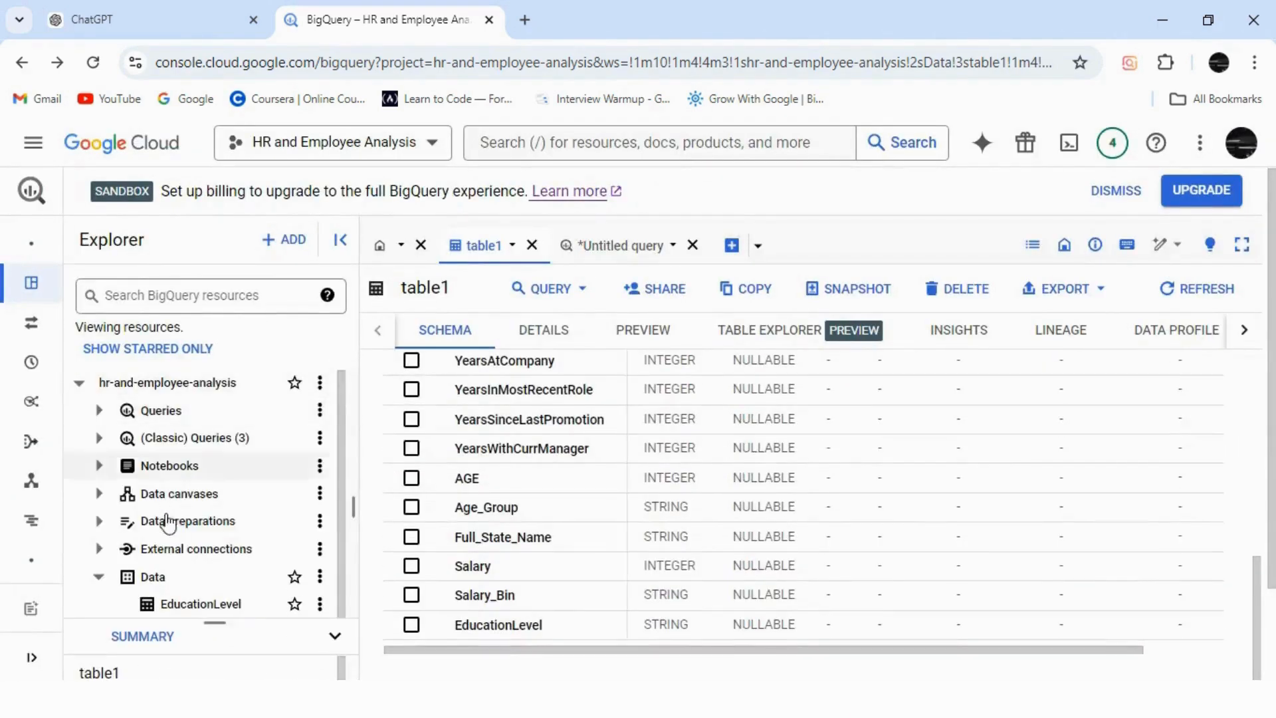
left_click_drag(343, 495, 336, 585)
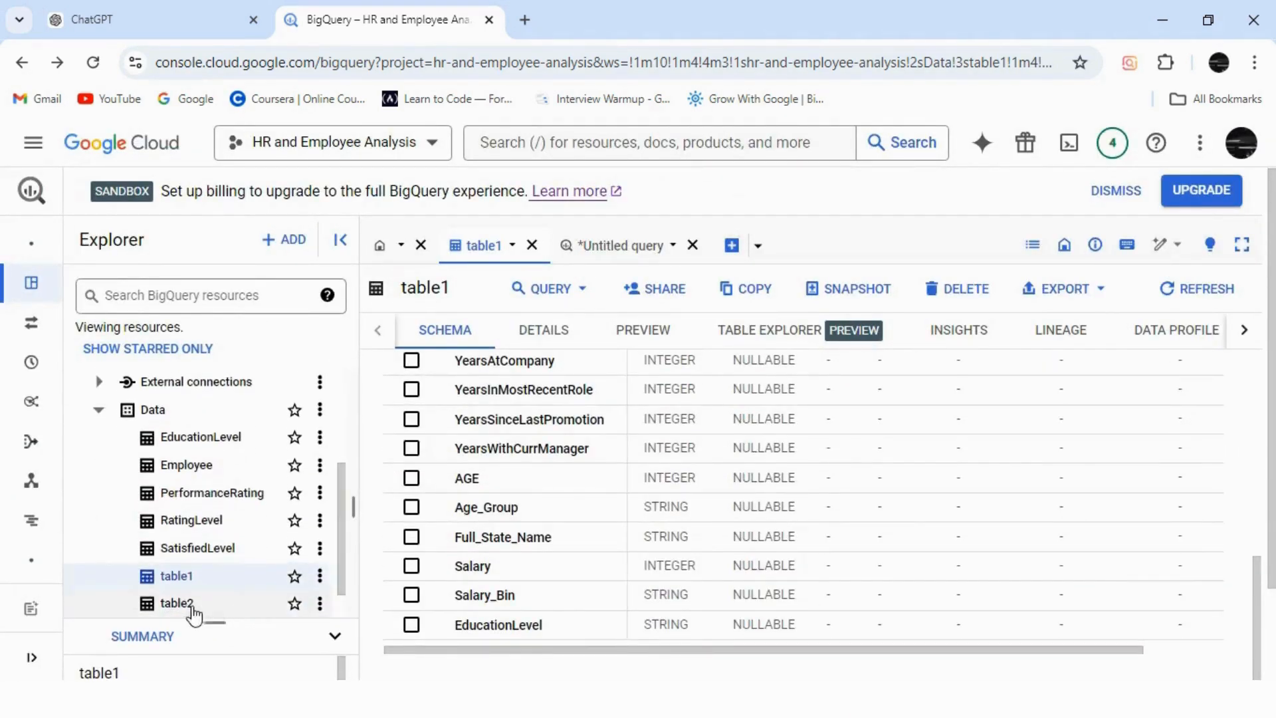
left_click(193, 606)
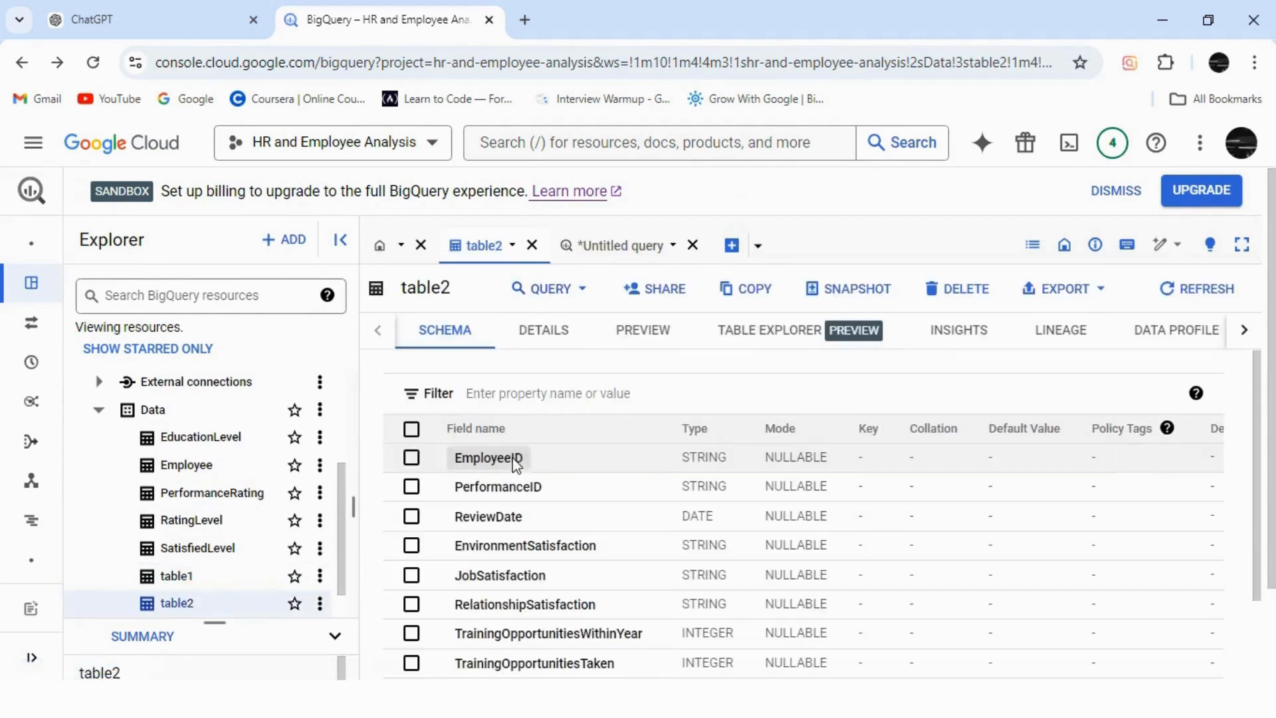
left_click(495, 486)
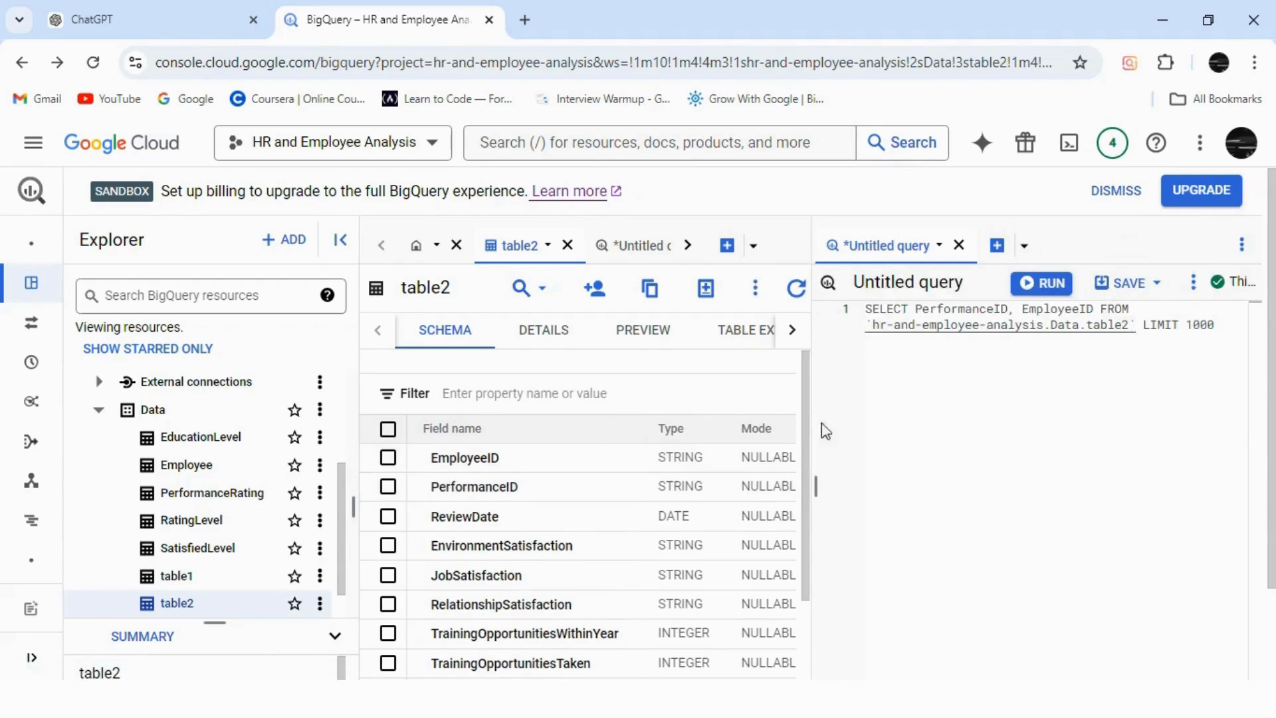
Collect table2's columns ReviewDate through ManagerRating in the side query.
left_click_drag(1022, 310, 1095, 311)
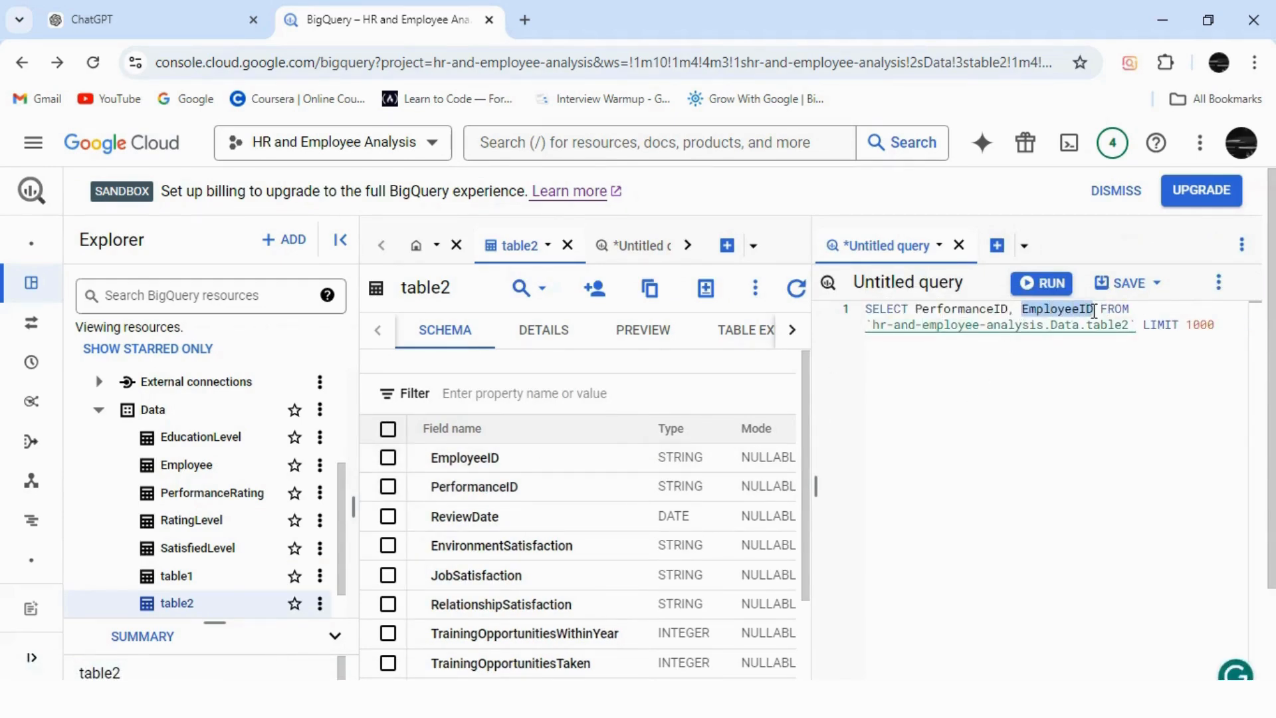
left_click(459, 518)
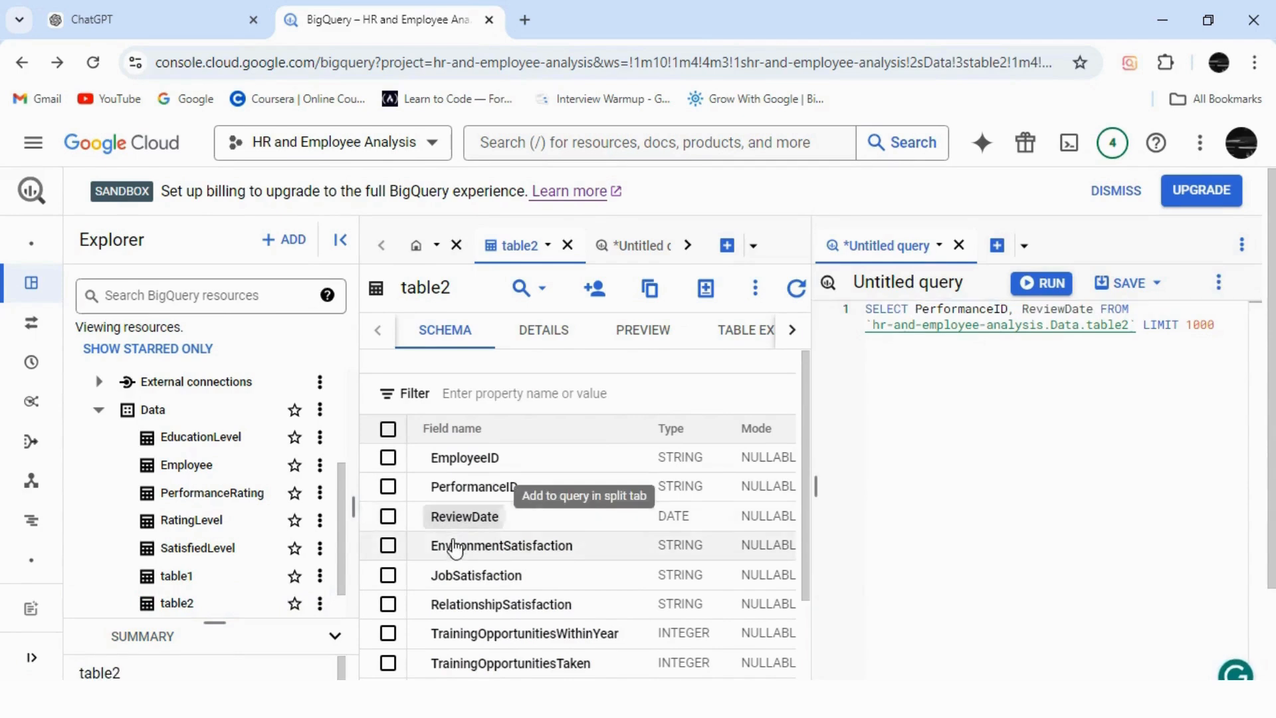
left_click(458, 547)
left_click(461, 576)
left_click(461, 605)
left_click(465, 633)
left_click(470, 663)
scroll(474, 595, "down", 2)
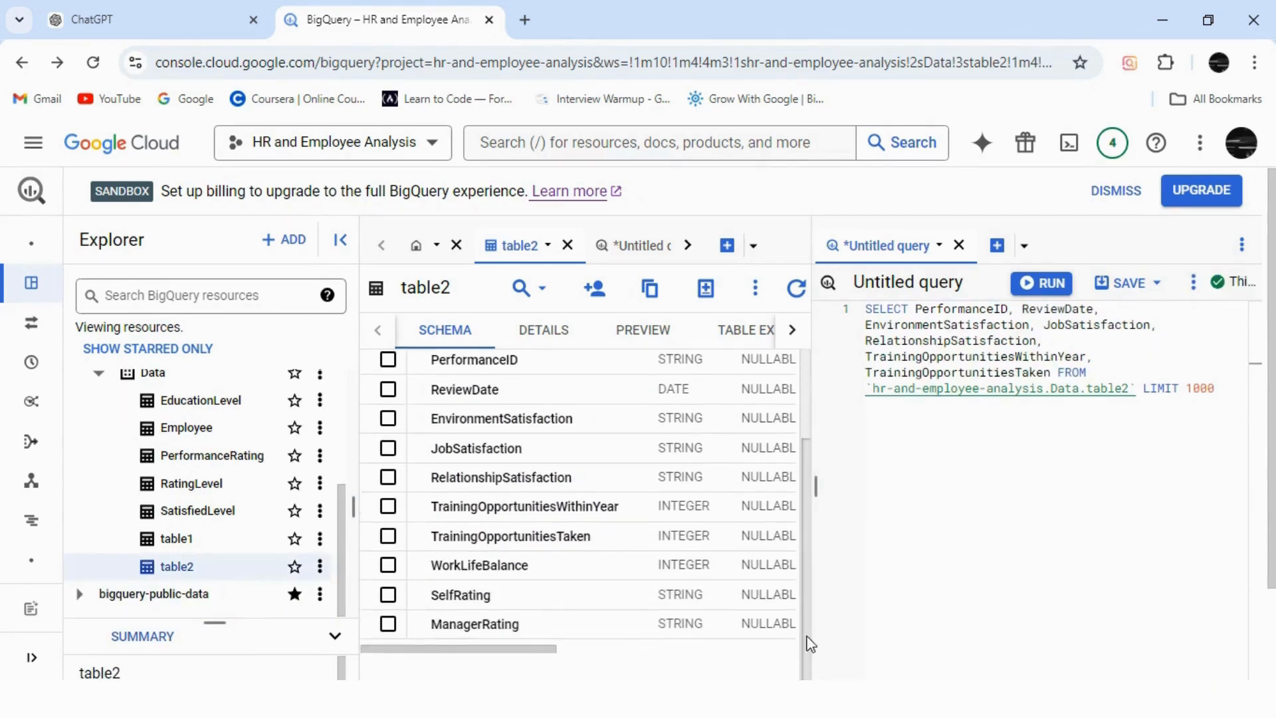
left_click(470, 565)
left_click(470, 595)
left_click(470, 625)
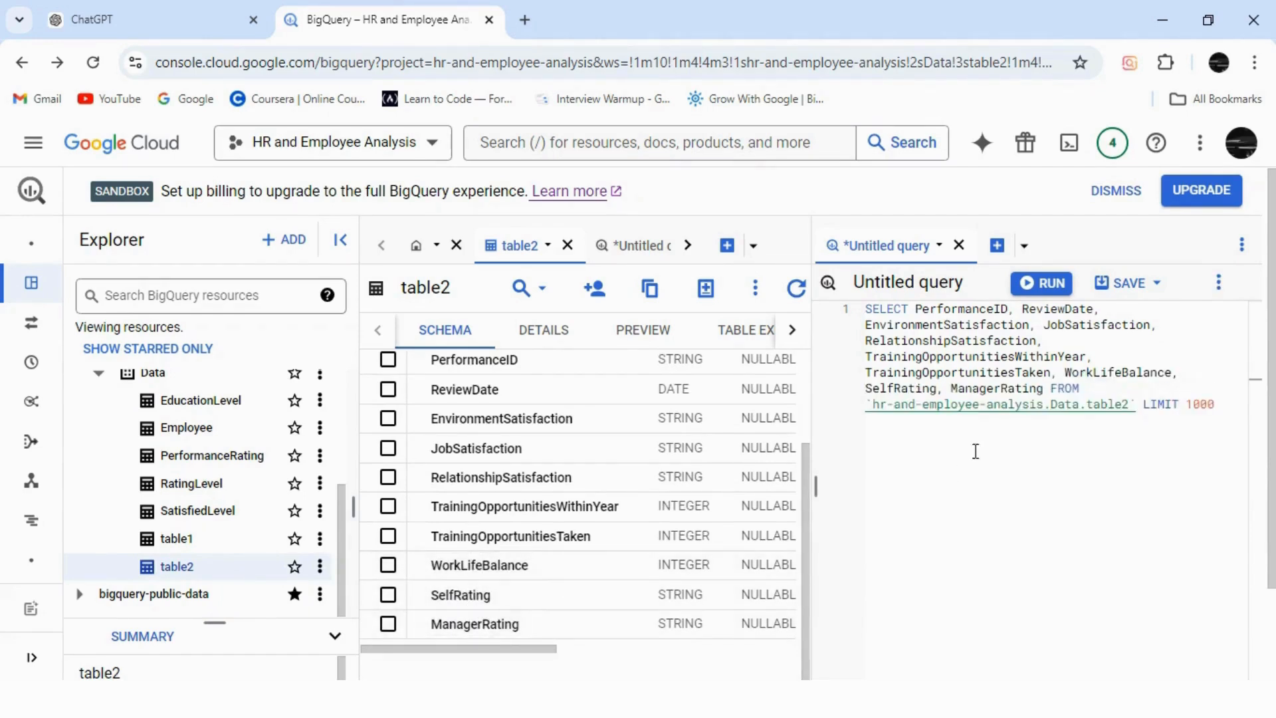
Select the collected column list, then close the side query without saving.
left_click_drag(1050, 388, 914, 310)
key("ctrl+c")
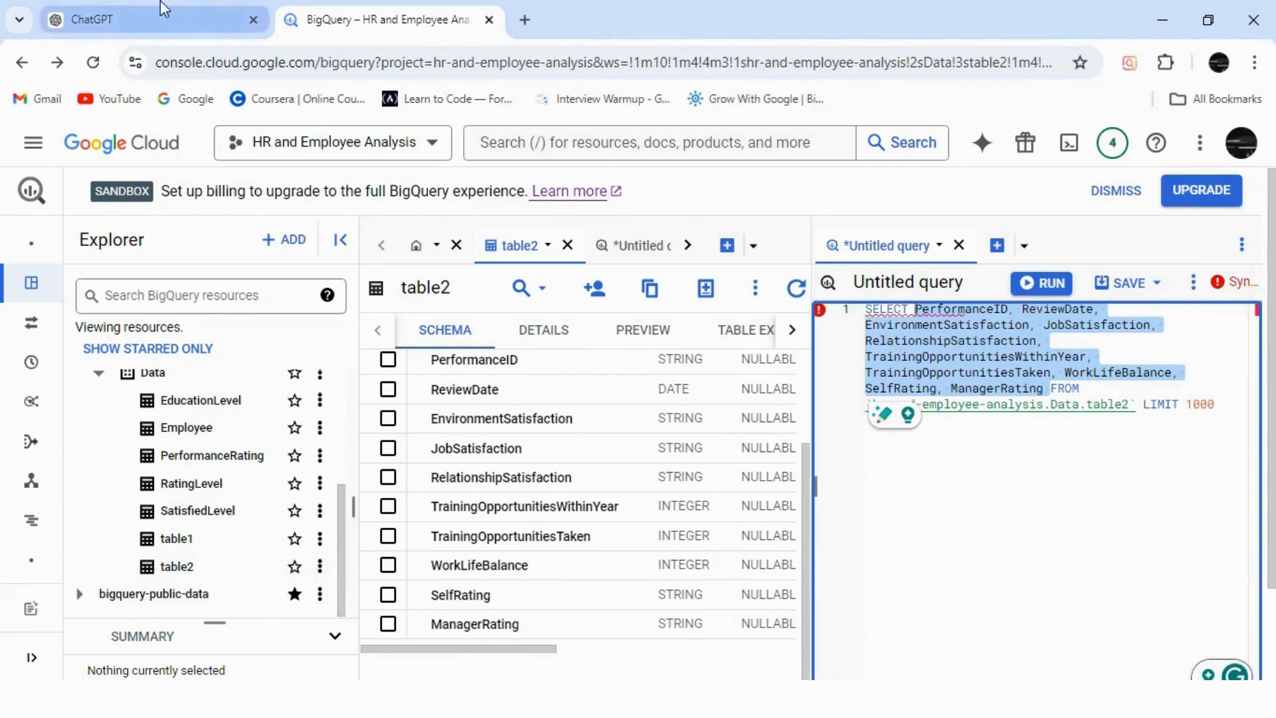
left_click(637, 245)
left_click(959, 245)
left_click(772, 467)
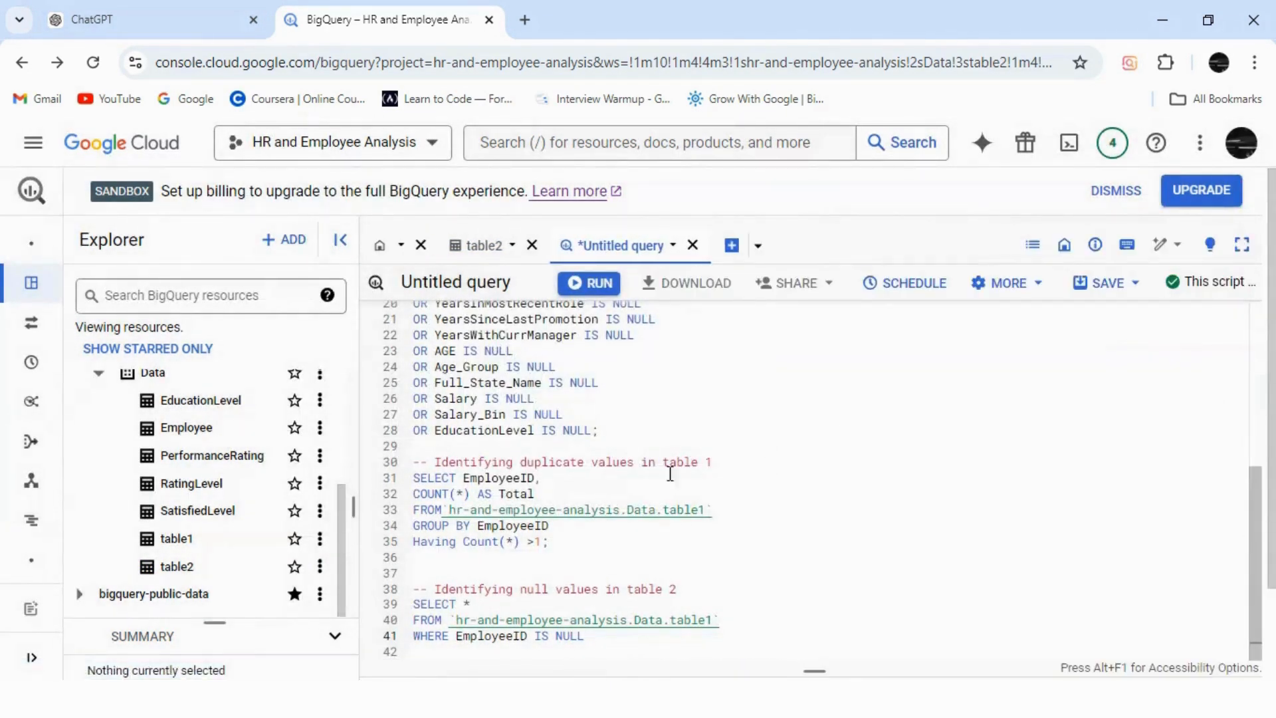
Paste table2's column names under the WHERE line of the table 2 null check.
left_click(597, 644)
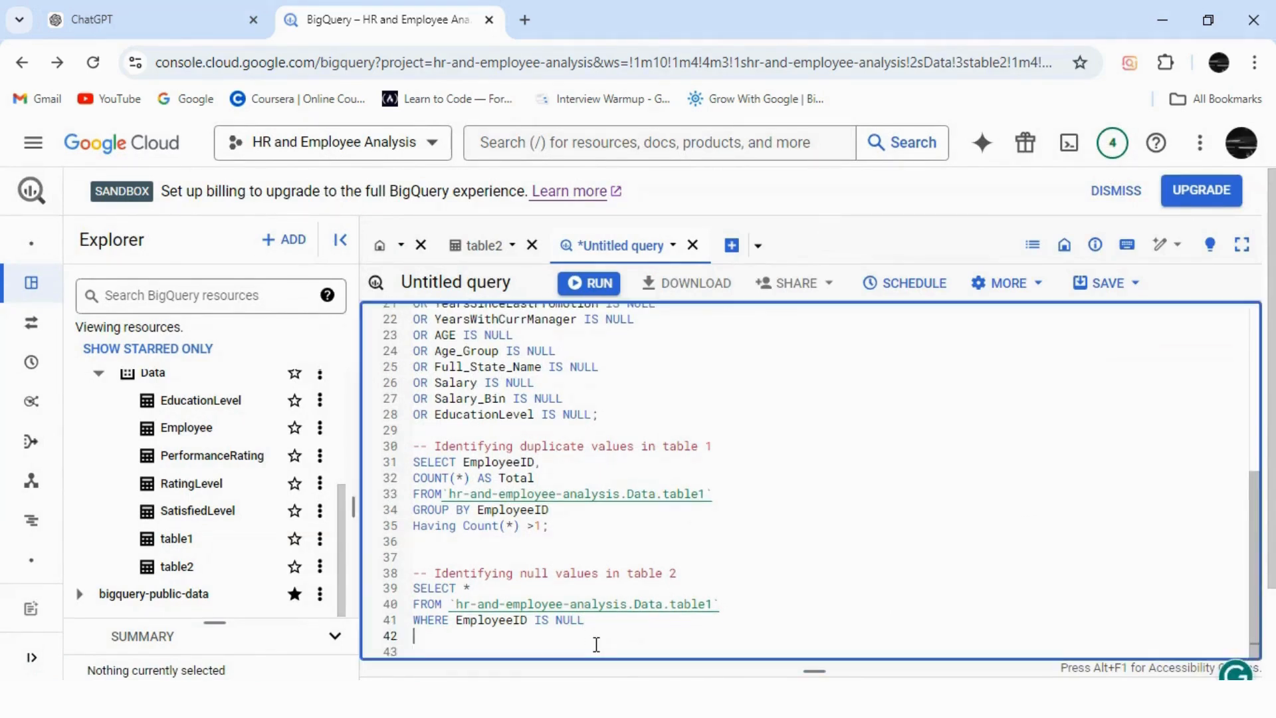
key("ctrl+v")
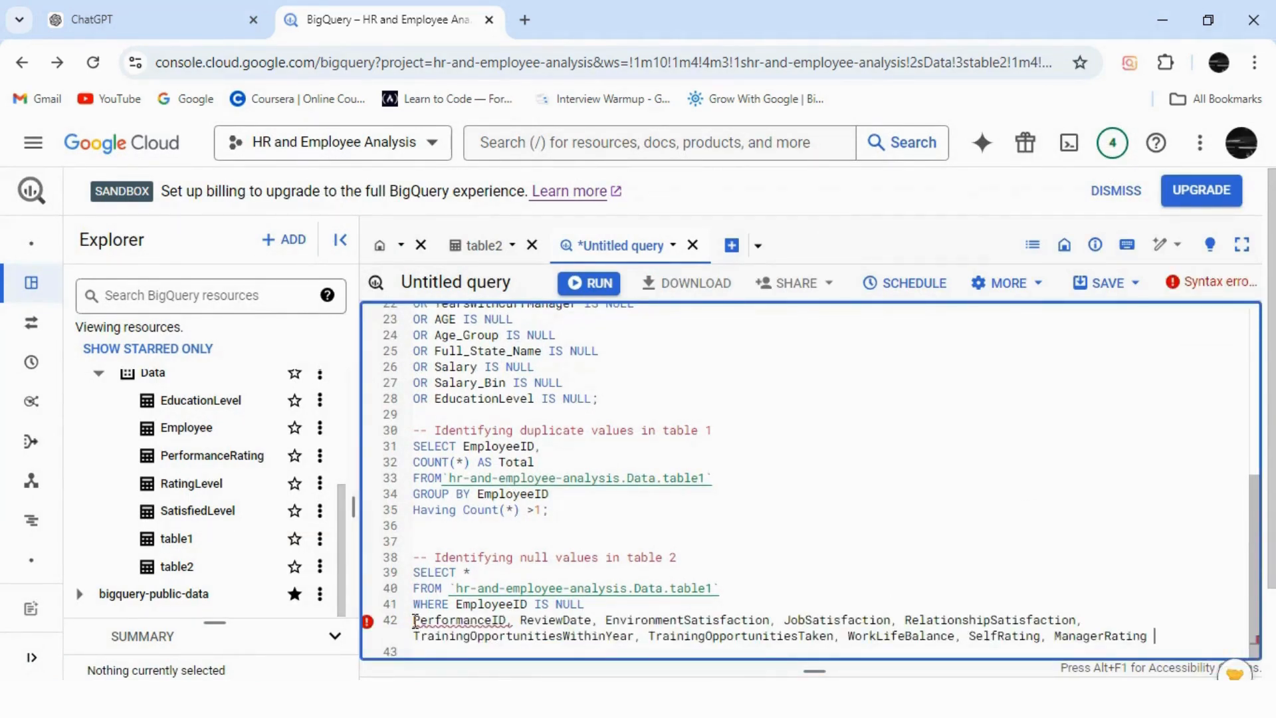
type("OR")
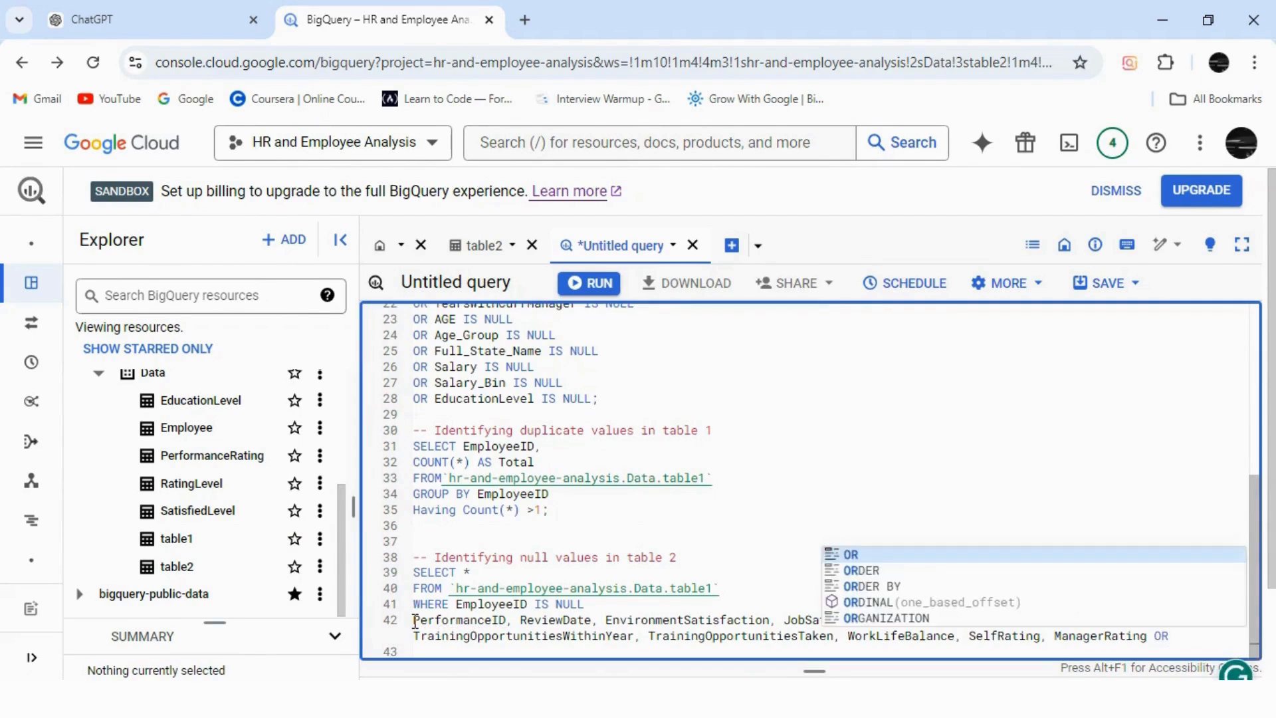
key("BackSpace")
key("BackSpace")
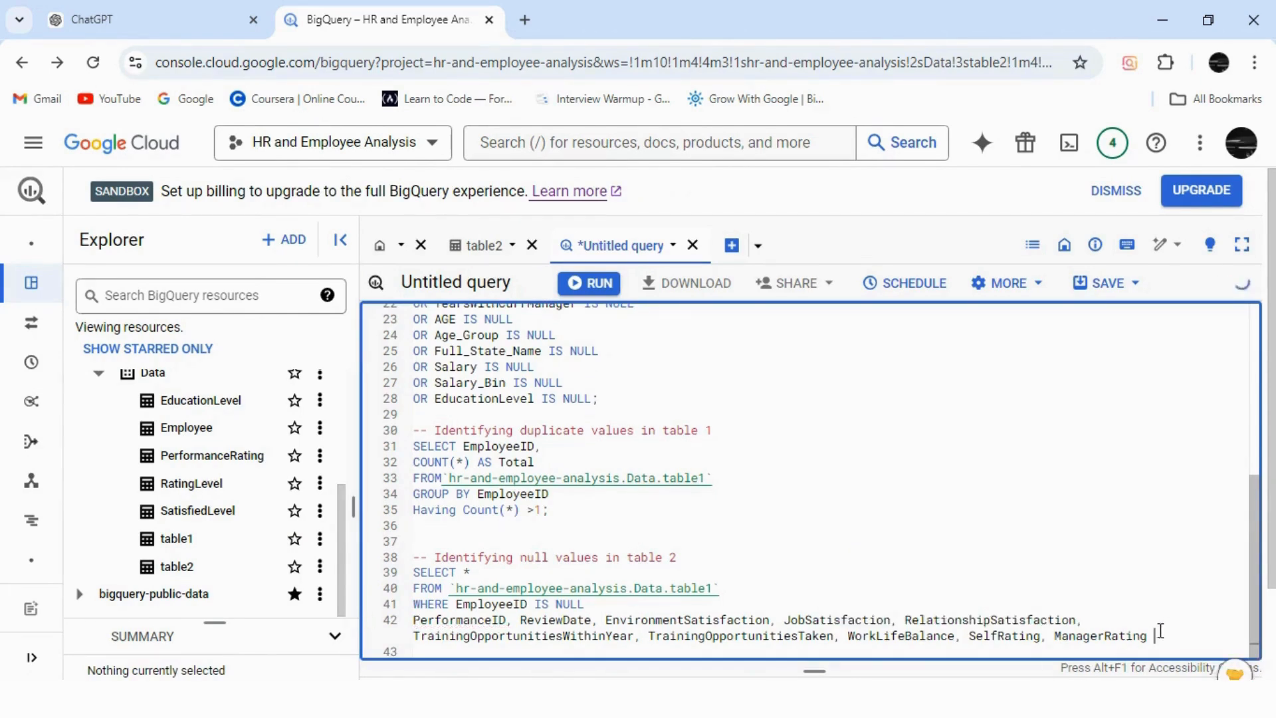
Copy the table 2 null-check section and draft 'COmplete this' in ChatGPT.
left_click_drag(1157, 636, 415, 575)
key("ctrl+c")
left_click(160, 20)
left_click(530, 611)
type("COmplete ")
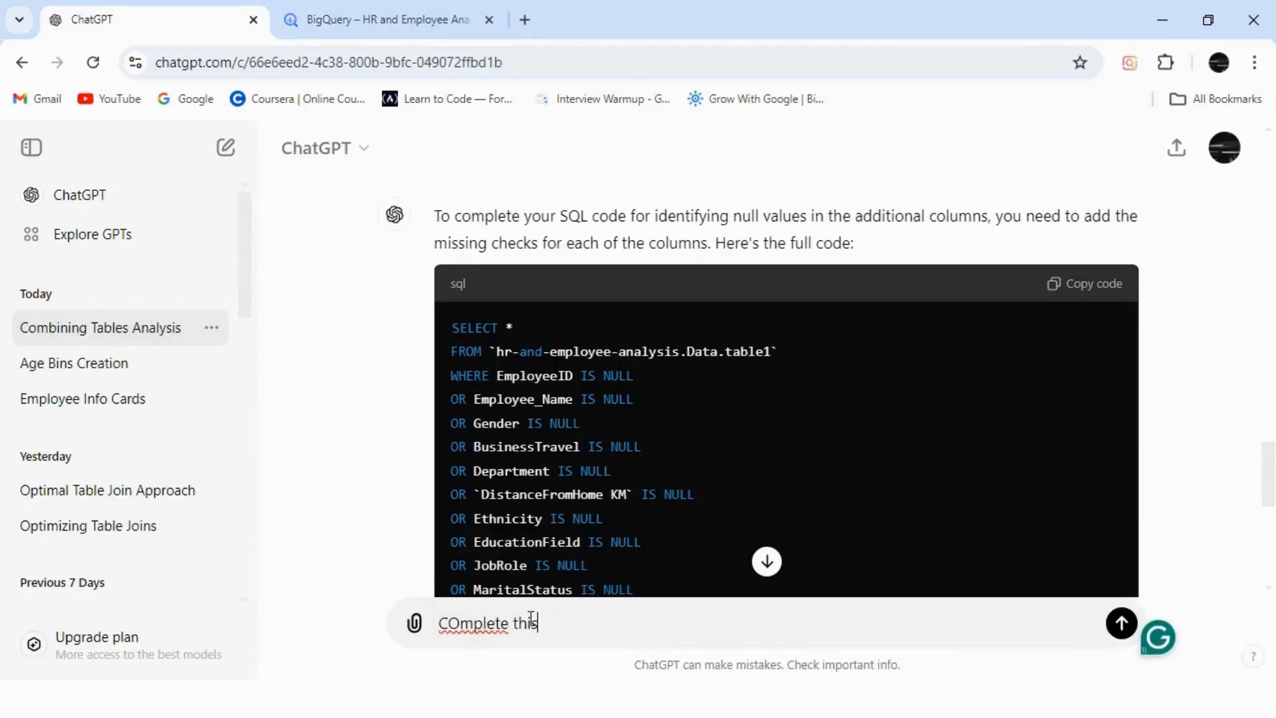
type("this")
Send ChatGPT the partial SQL under 'COmplete this' and copy its completed null-check query.
key("shift+Return")
key("ctrl+v")
key("Return")
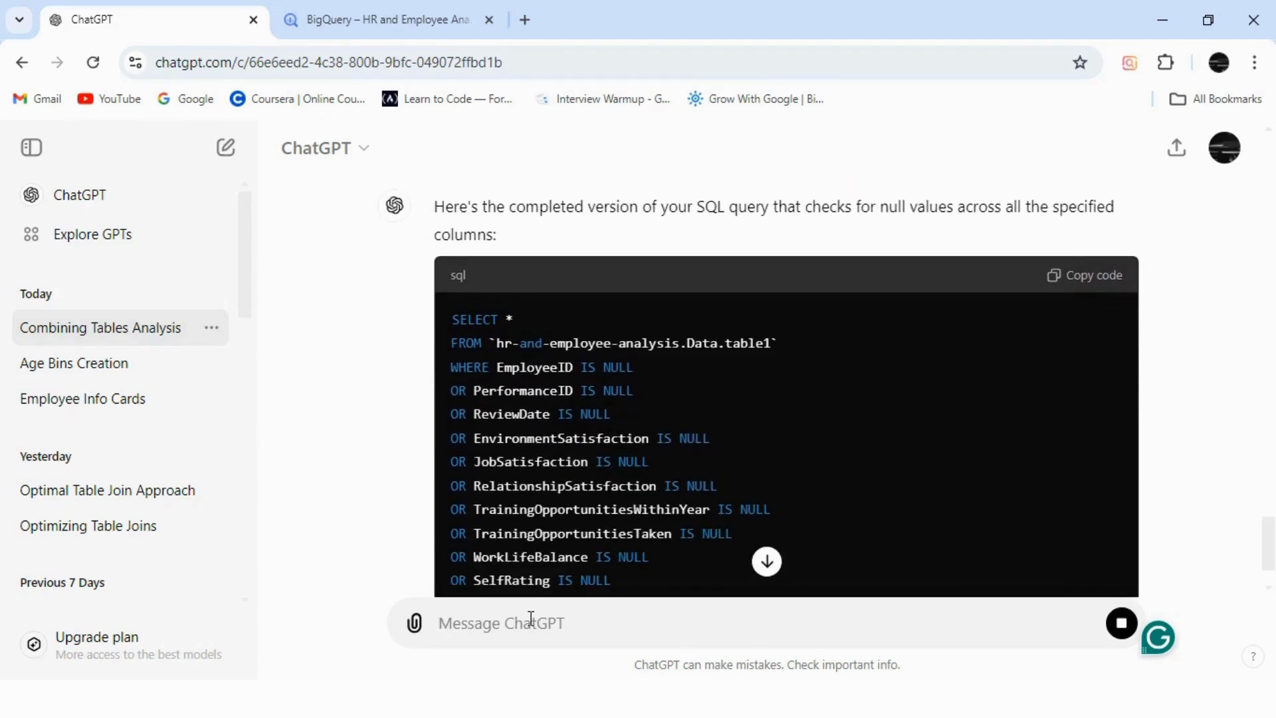
mouse_move(1270, 550)
left_mouse_down()
mouse_move(1271, 566)
mouse_move(1270, 551)
left_mouse_up()
left_click(1096, 259)
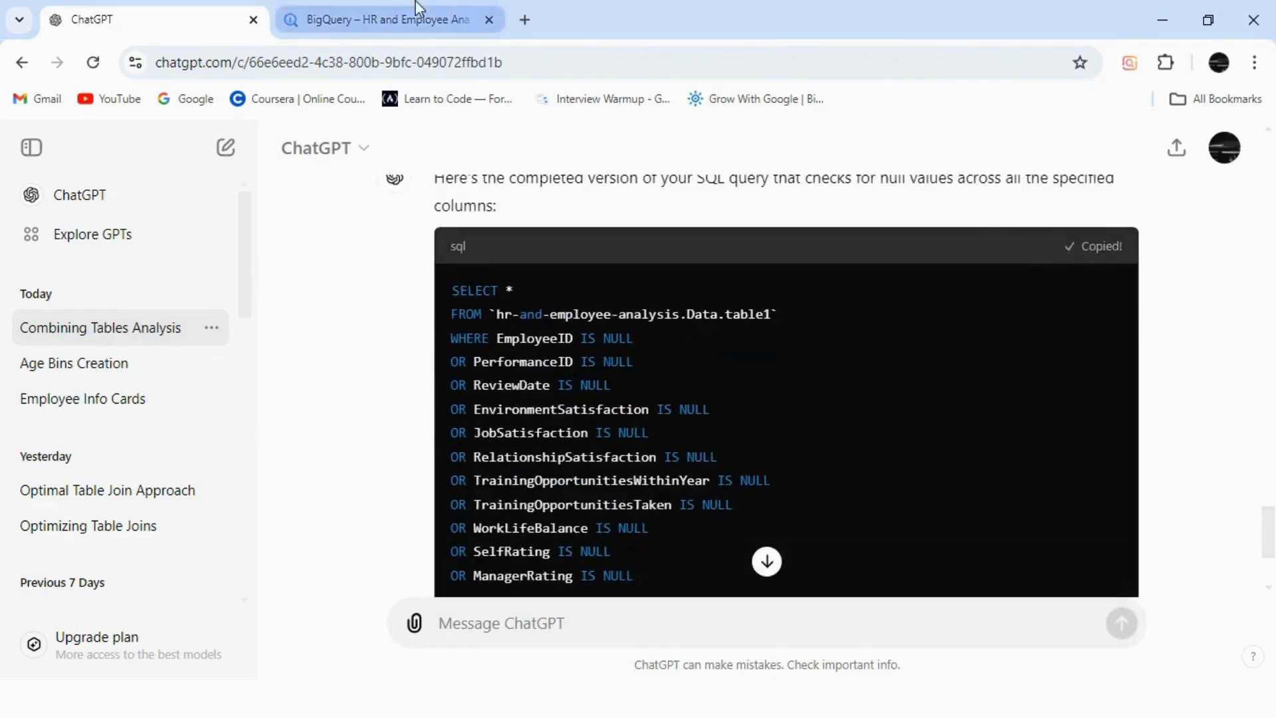
left_click(388, 19)
Replace the incomplete lines with ChatGPT's completed null-check query and run it, which returns an error.
key("BackSpace")
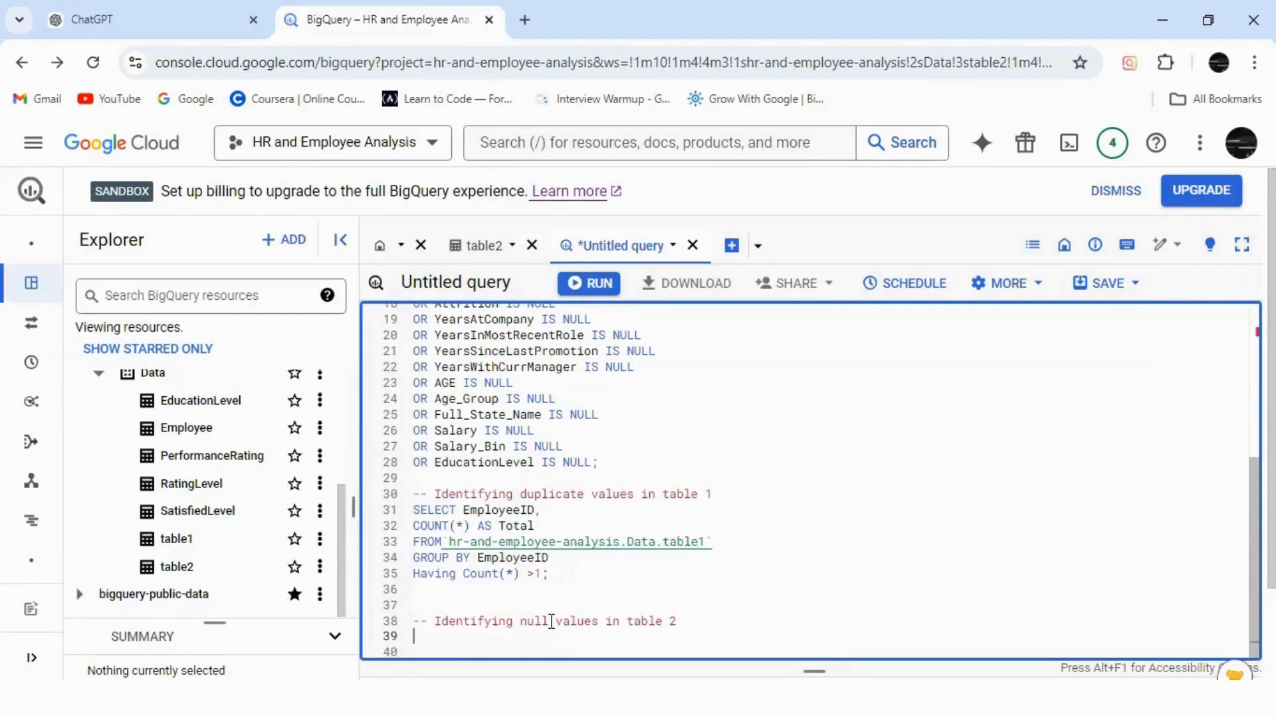
key("ctrl+v")
left_click_drag(610, 623, 412, 414)
left_click(588, 283)
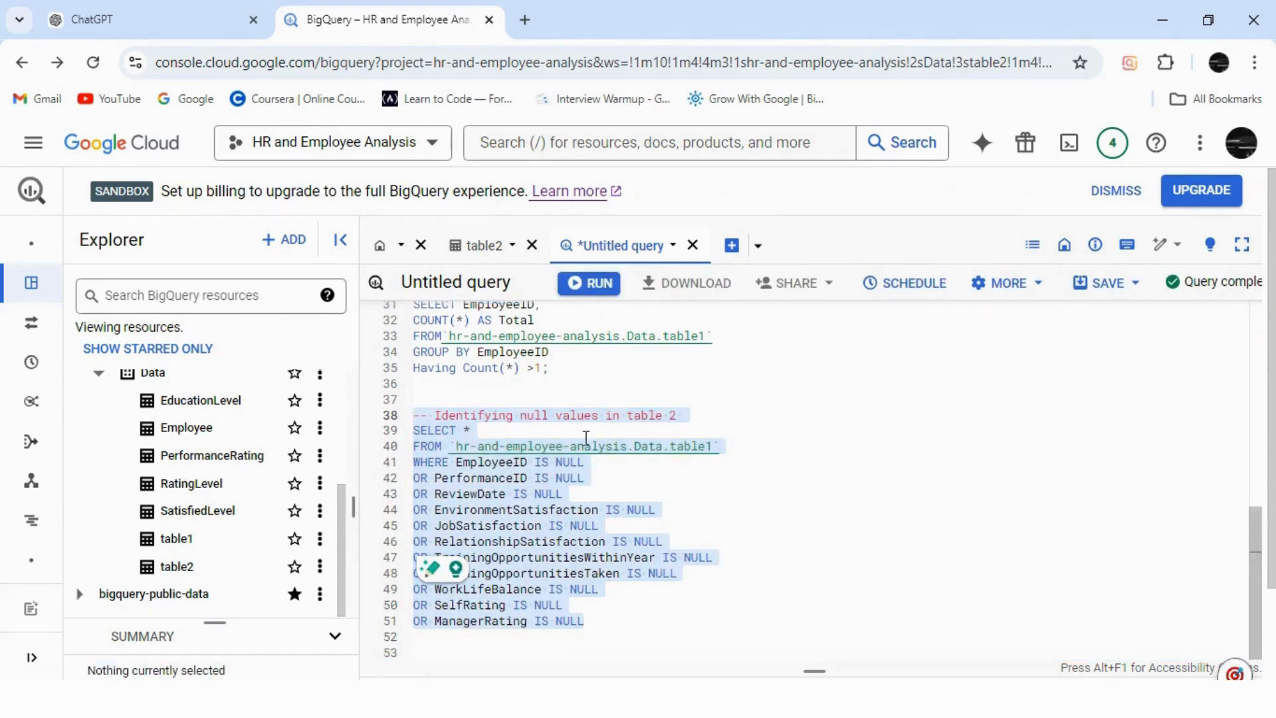
left_click_drag(815, 670, 811, 598)
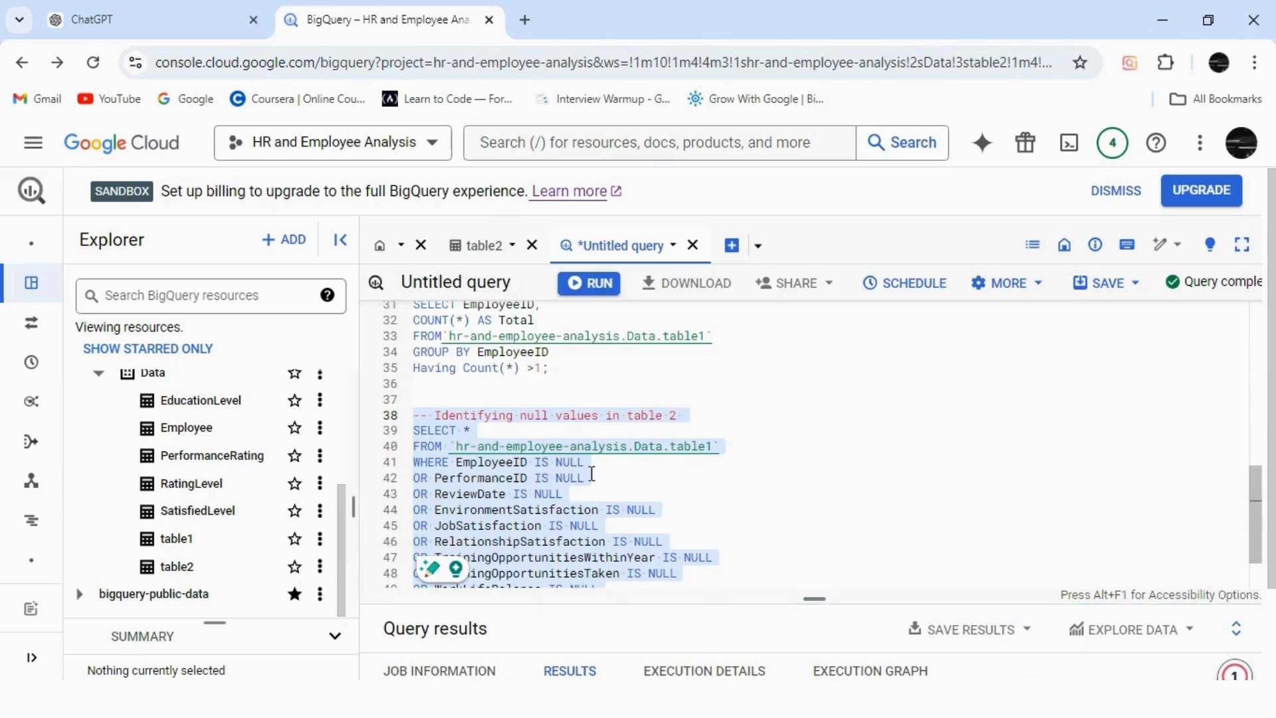
Change table1 to table2 in the null check and rerun it, returning no rows.
left_click(716, 446)
key("BackSpace")
type("2")
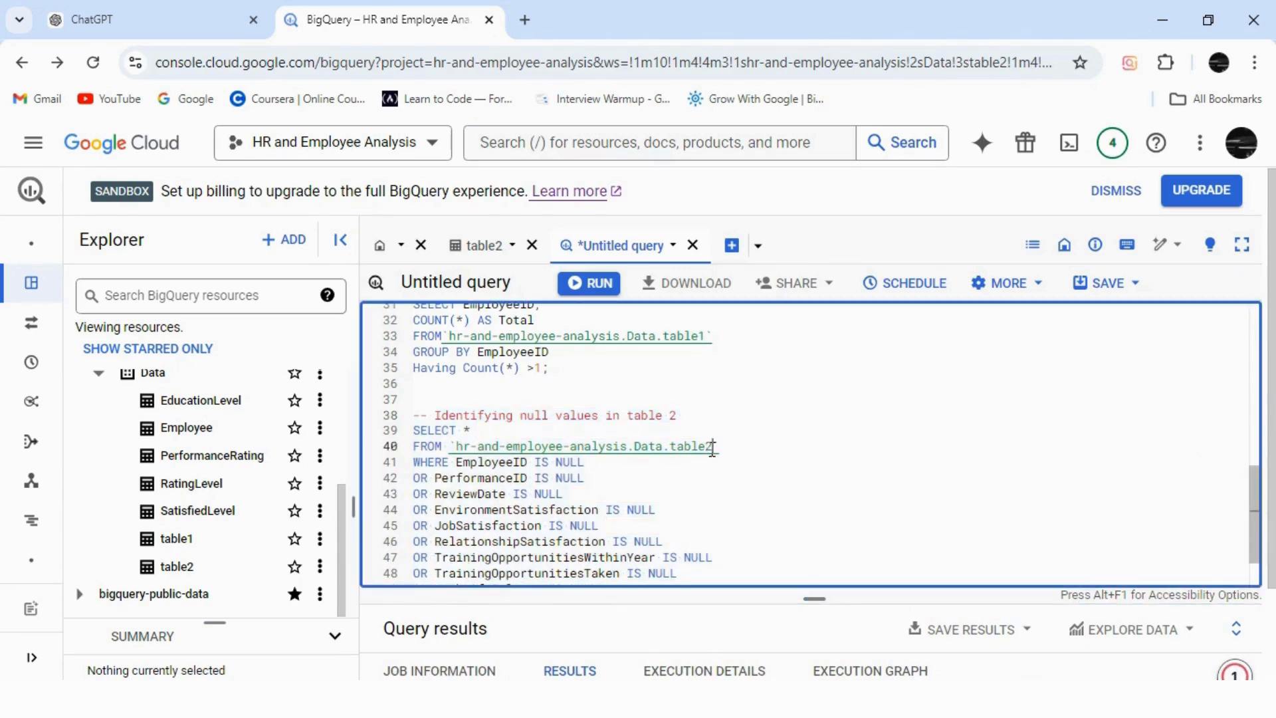
left_click_drag(415, 426, 616, 546)
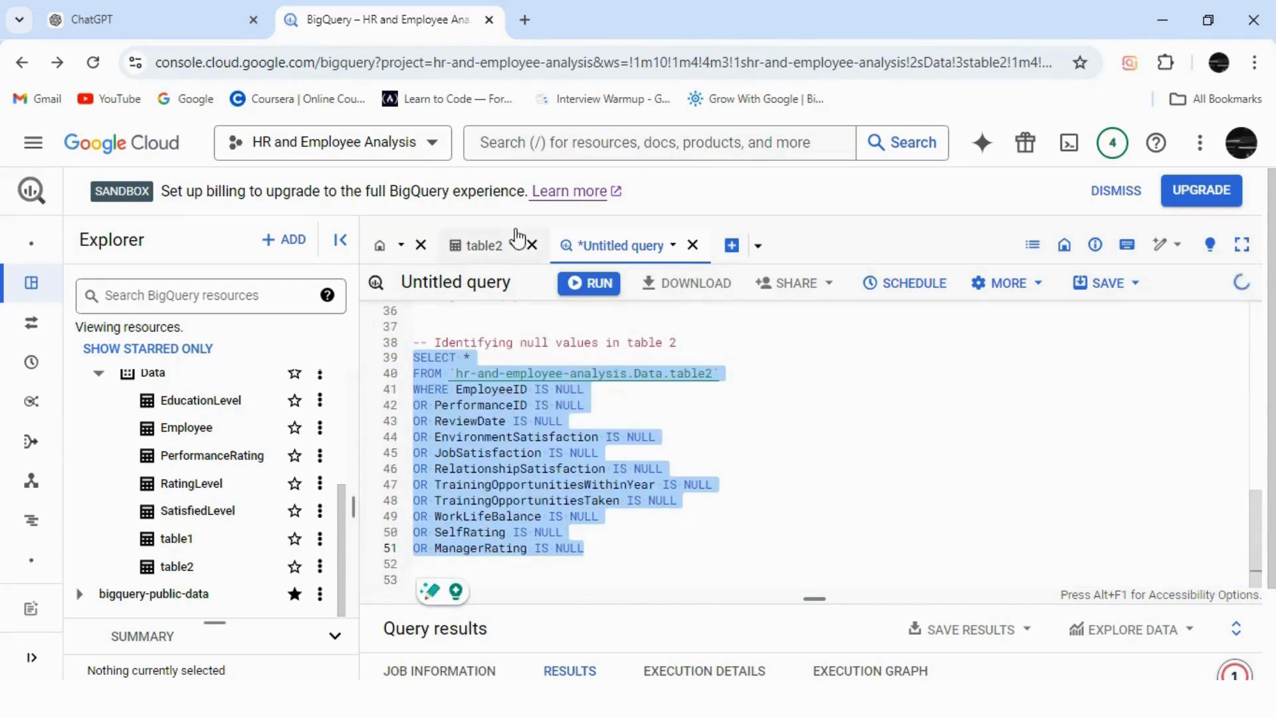
left_click(593, 283)
left_click_drag(817, 599, 815, 672)
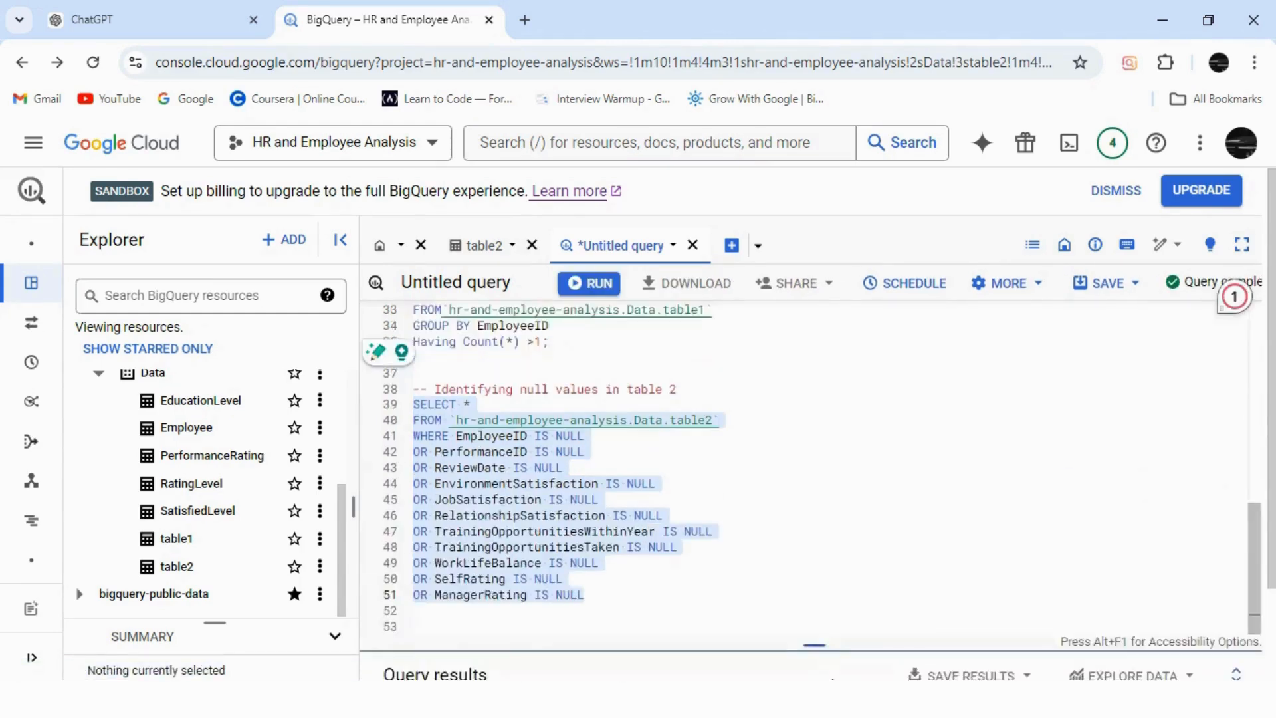
left_click(611, 648)
left_click(612, 648)
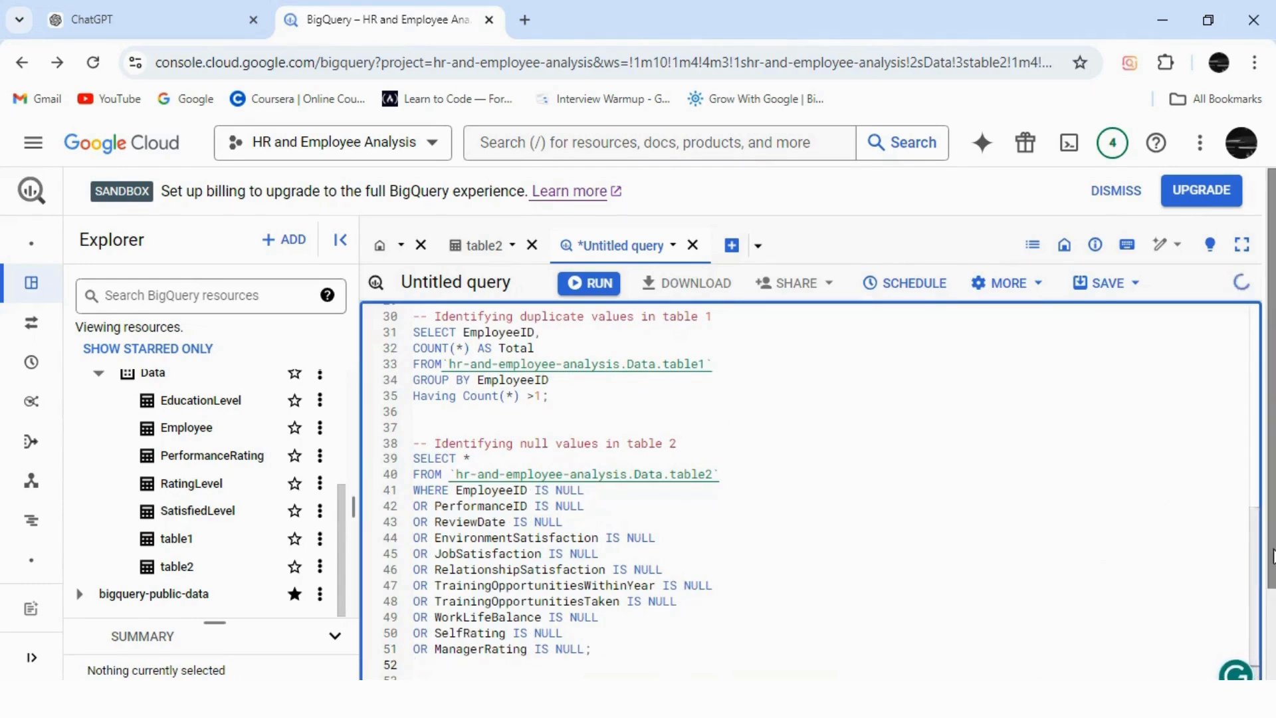
scroll(676, 615, "down", 1)
Add a duplicate-values comment for table 2 on line 52.
left_click(507, 583)
type("-- Identifying duplicate values")
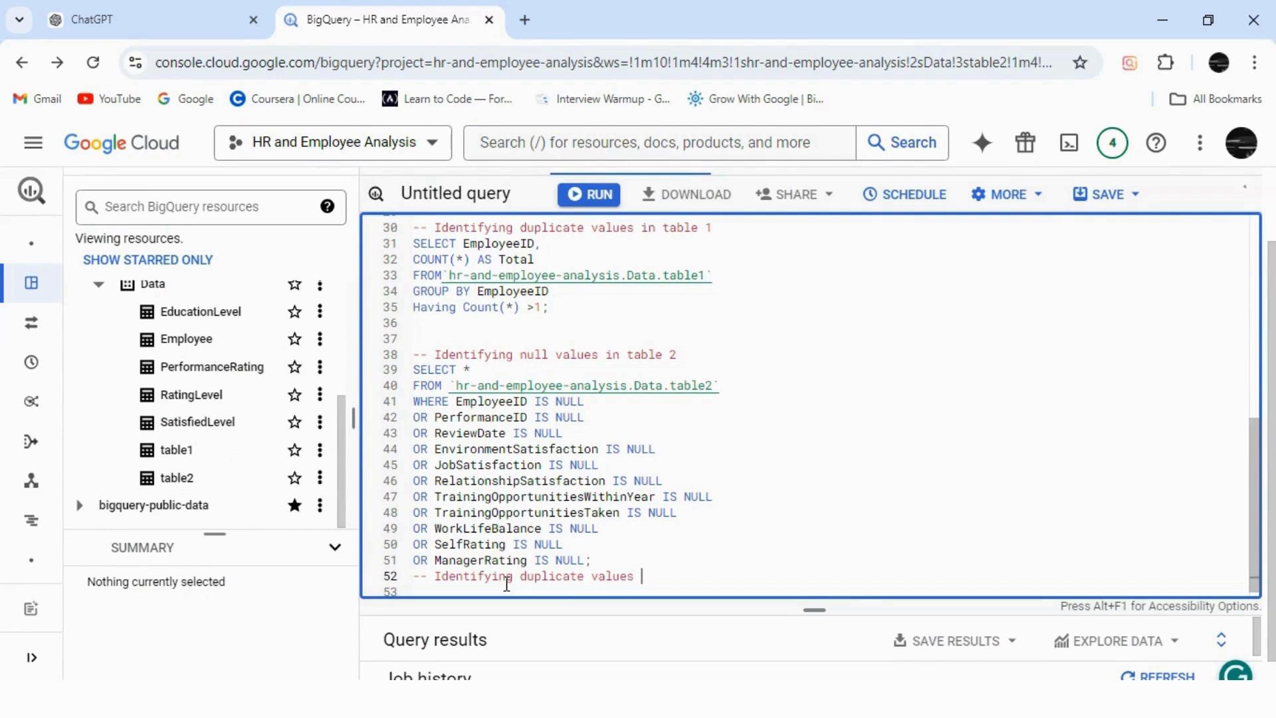
type("table 2 --")
key("Return")
Copy the table1 duplicate-check query below the comment and change its table to table2.
left_click_drag(548, 291, 413, 232)
key("ctrl+c")
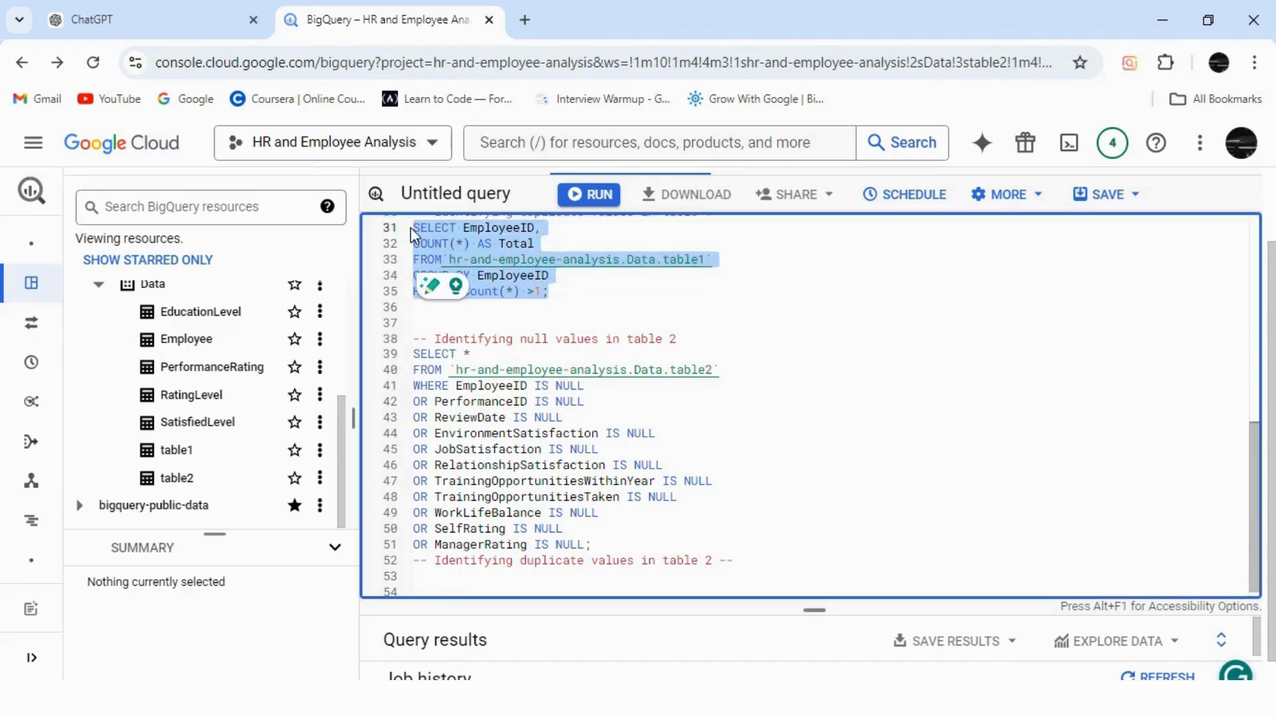
left_click(433, 581)
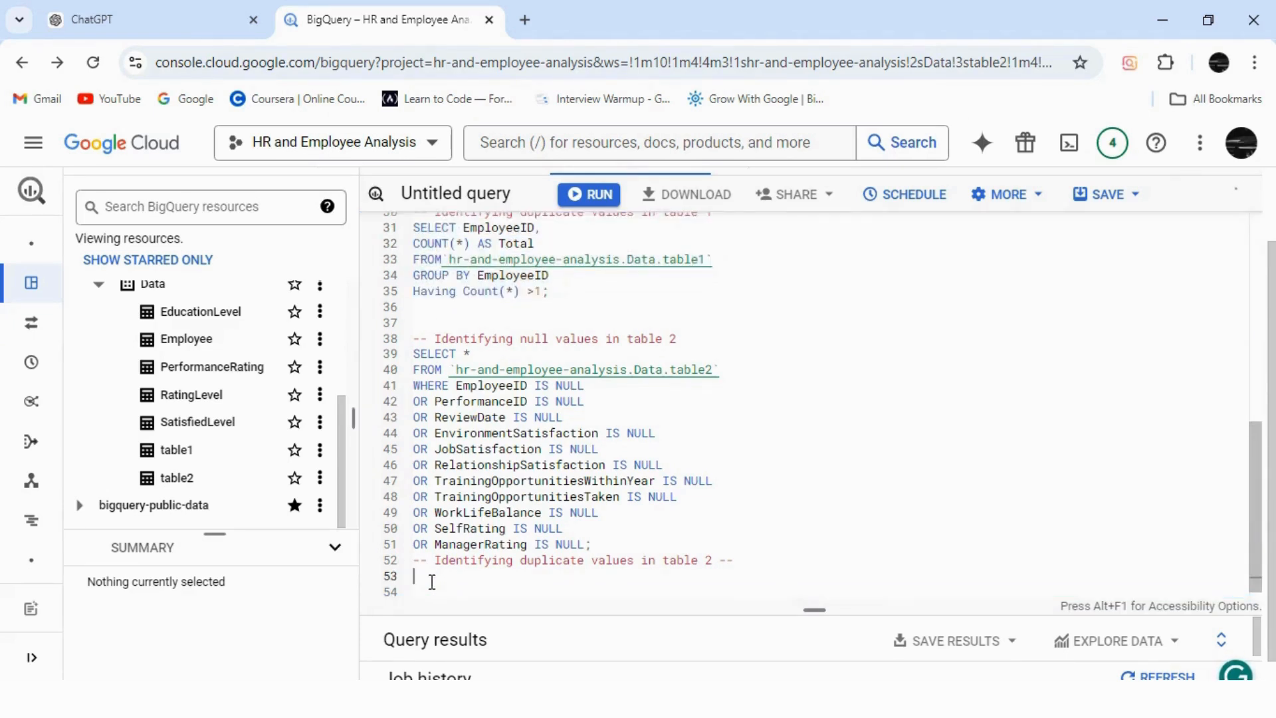
key("ctrl+v")
double_click(685, 545)
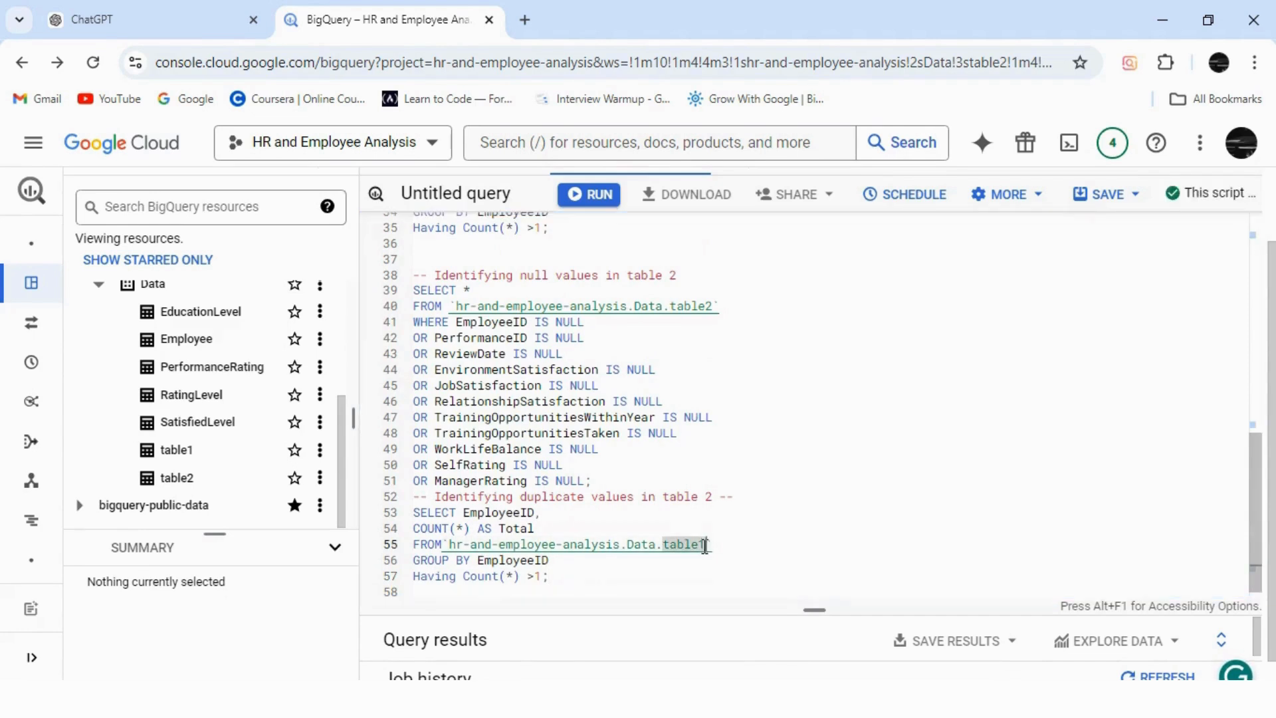
type("table2")
Run the table2 duplicate check, which returns 1103 repeated EmployeeIDs.
left_click_drag(562, 576, 413, 512)
left_click(590, 194)
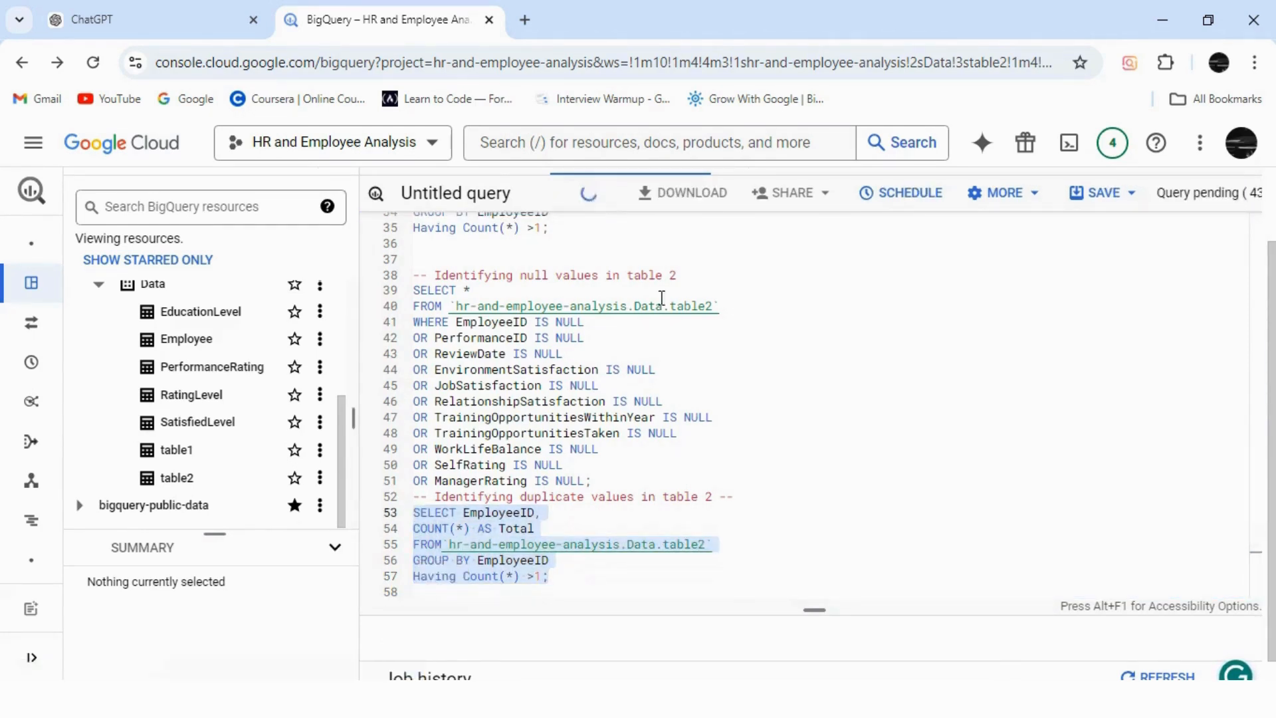
left_click_drag(808, 608, 815, 413)
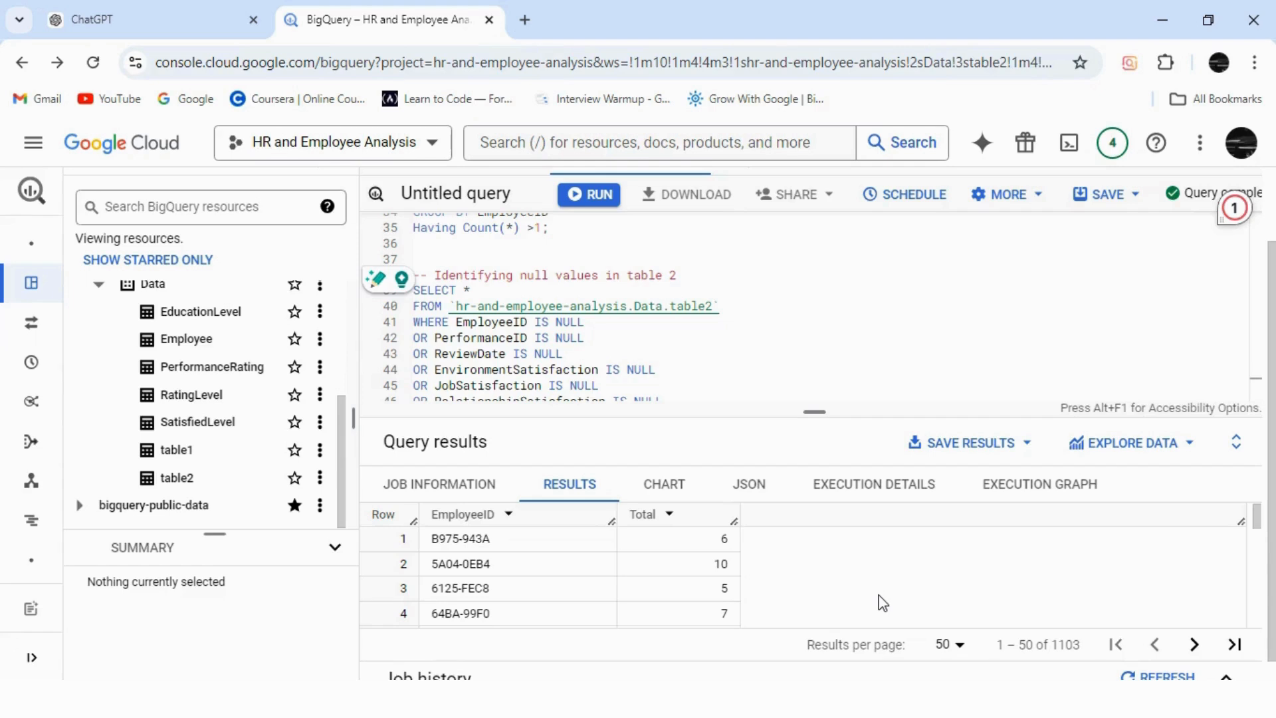
left_click_drag(815, 413, 821, 607)
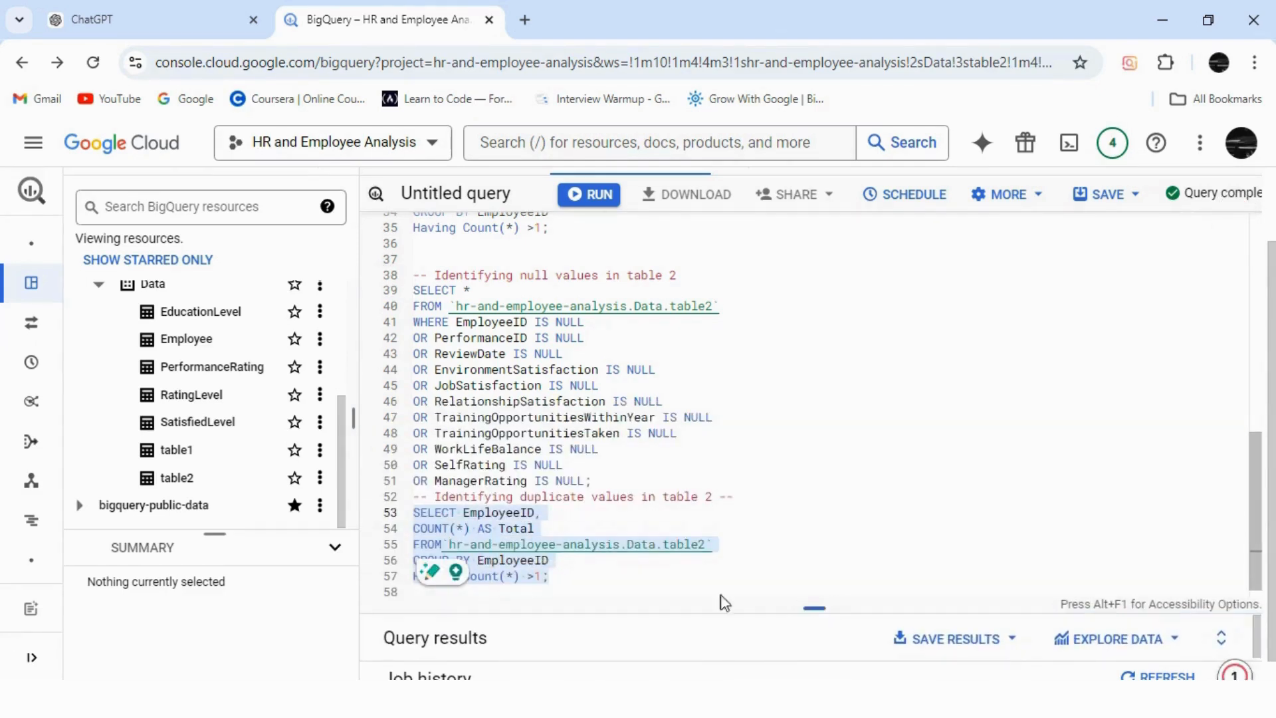
left_click(536, 513)
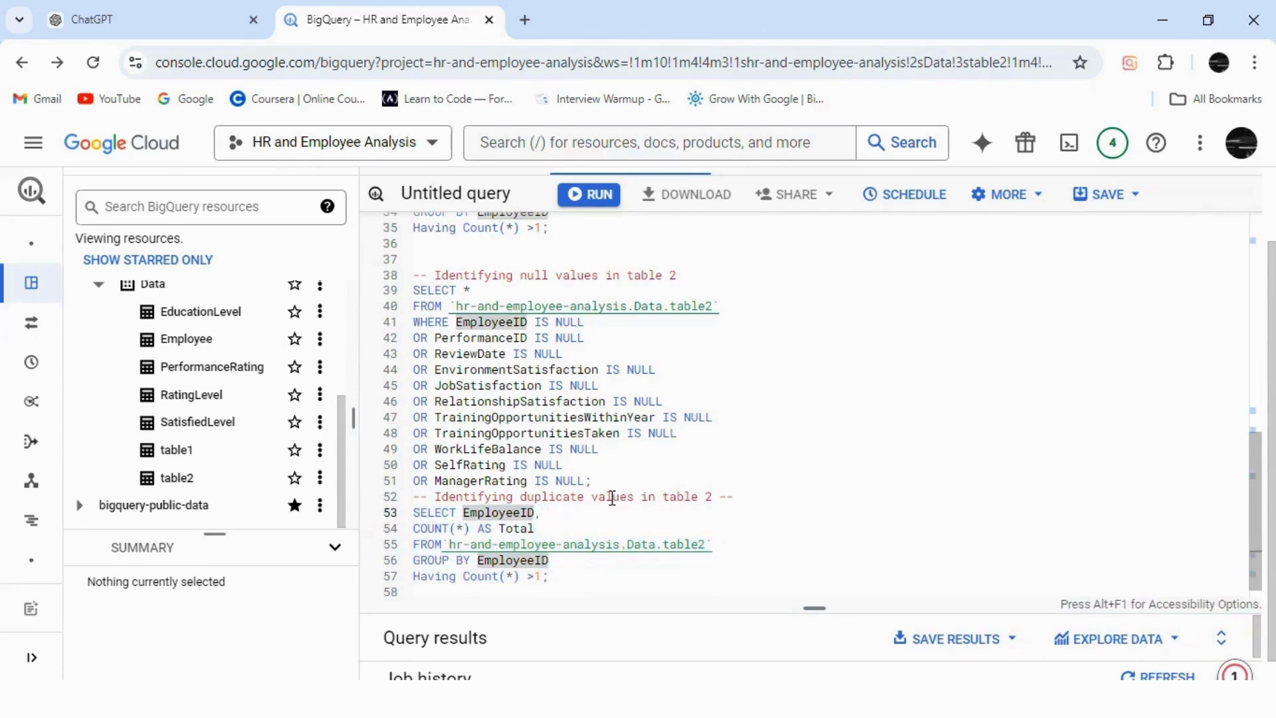
scroll(499, 199, "up", 2)
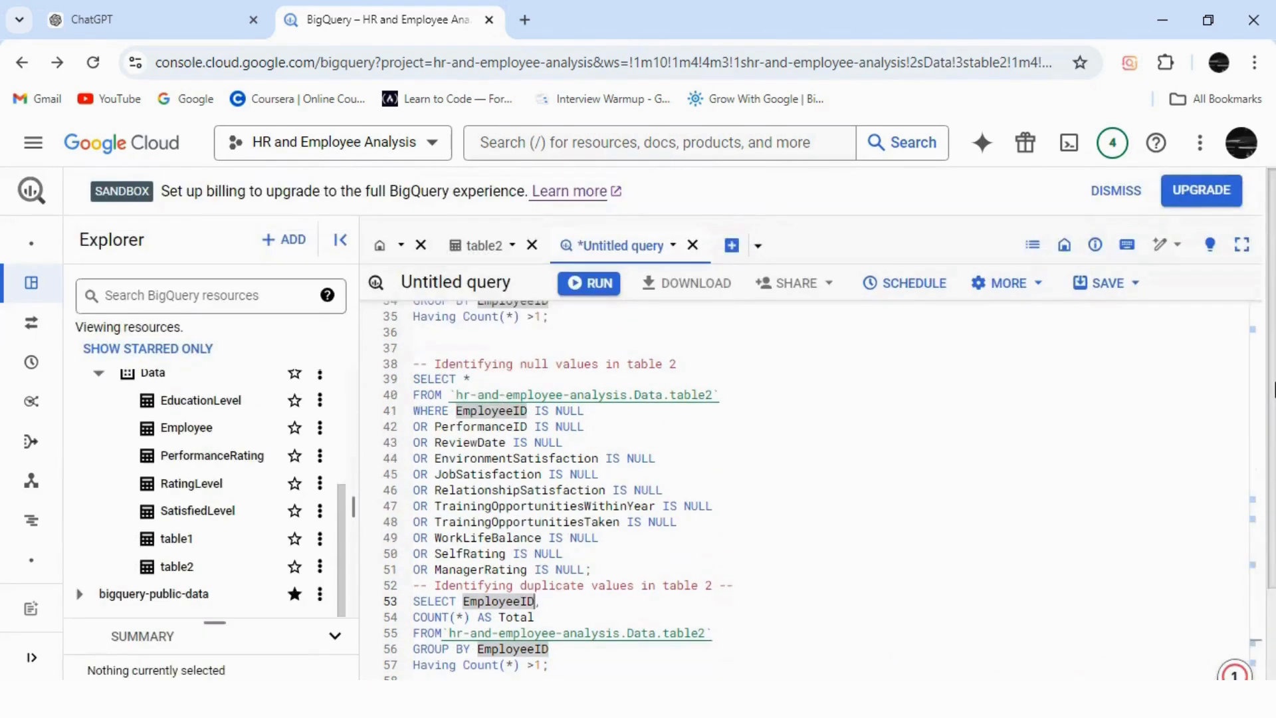
Preview table2's rows to inspect its columns, then return to the script.
left_click(498, 256)
left_click(638, 336)
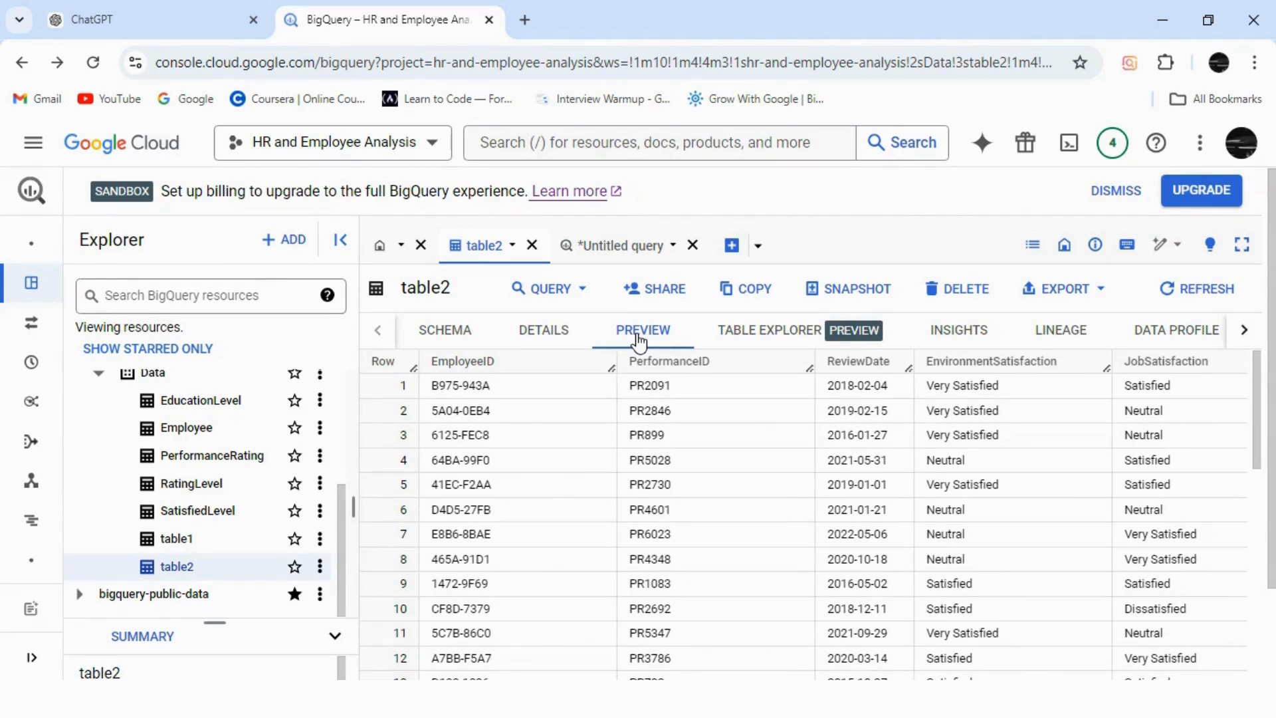
left_click(624, 245)
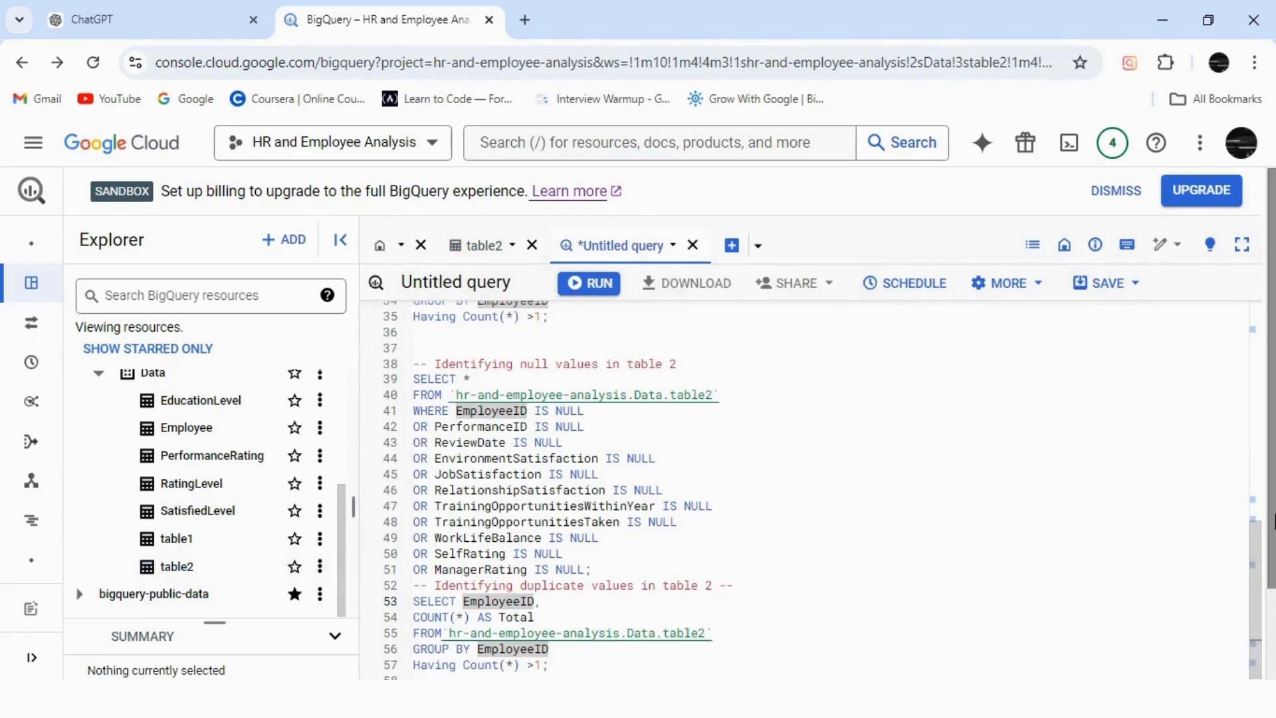
scroll(644, 587, "down", 2)
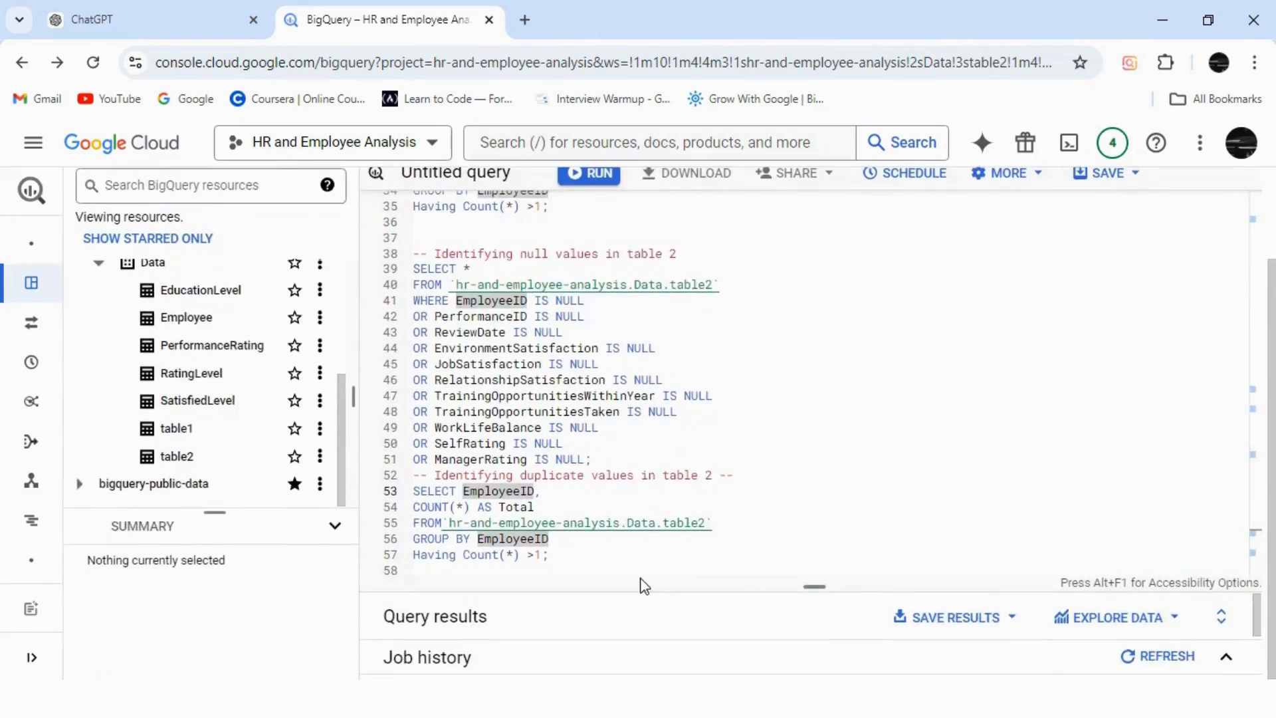
Replace EmployeeID with PerformanceID in the duplicate check's SELECT and GROUP BY lines.
left_click(546, 492)
left_click(537, 492)
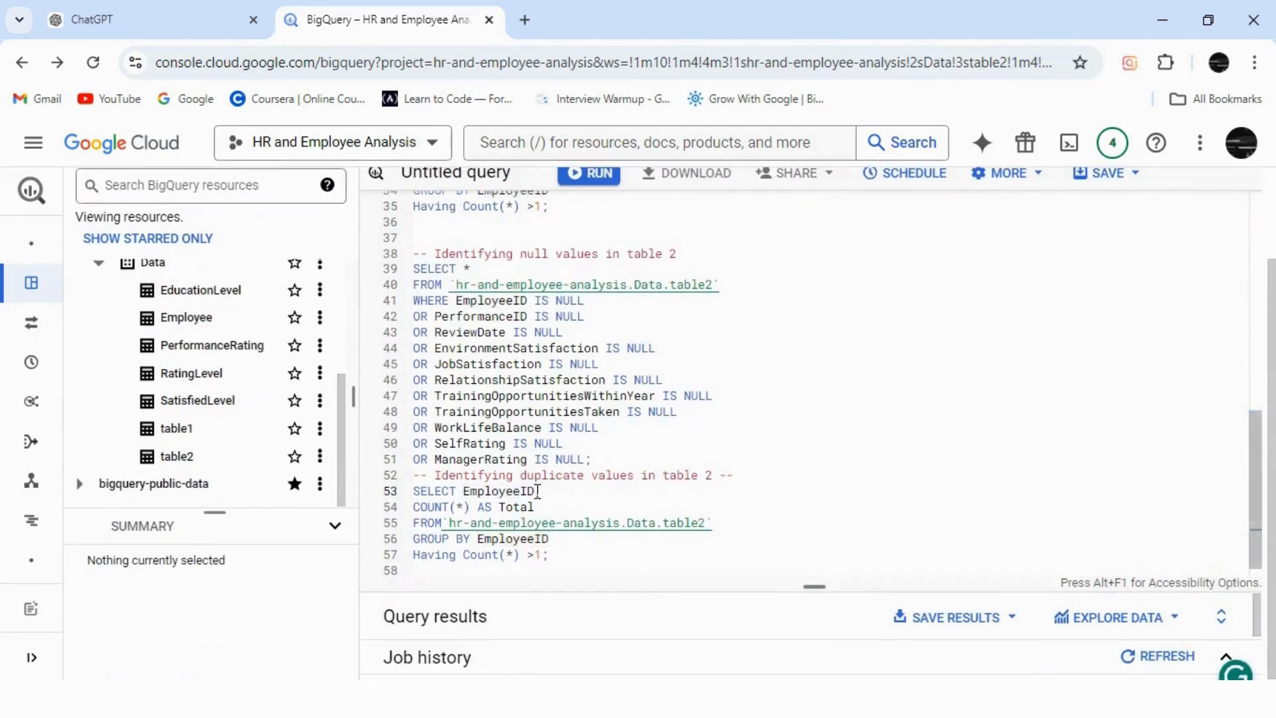
left_click(524, 492)
key("BackSpace")
key("BackSpace")
key("BackSpace")
key("BackSpace")
key("BackSpace")
key("BackSpace")
key("BackSpace")
key("BackSpace")
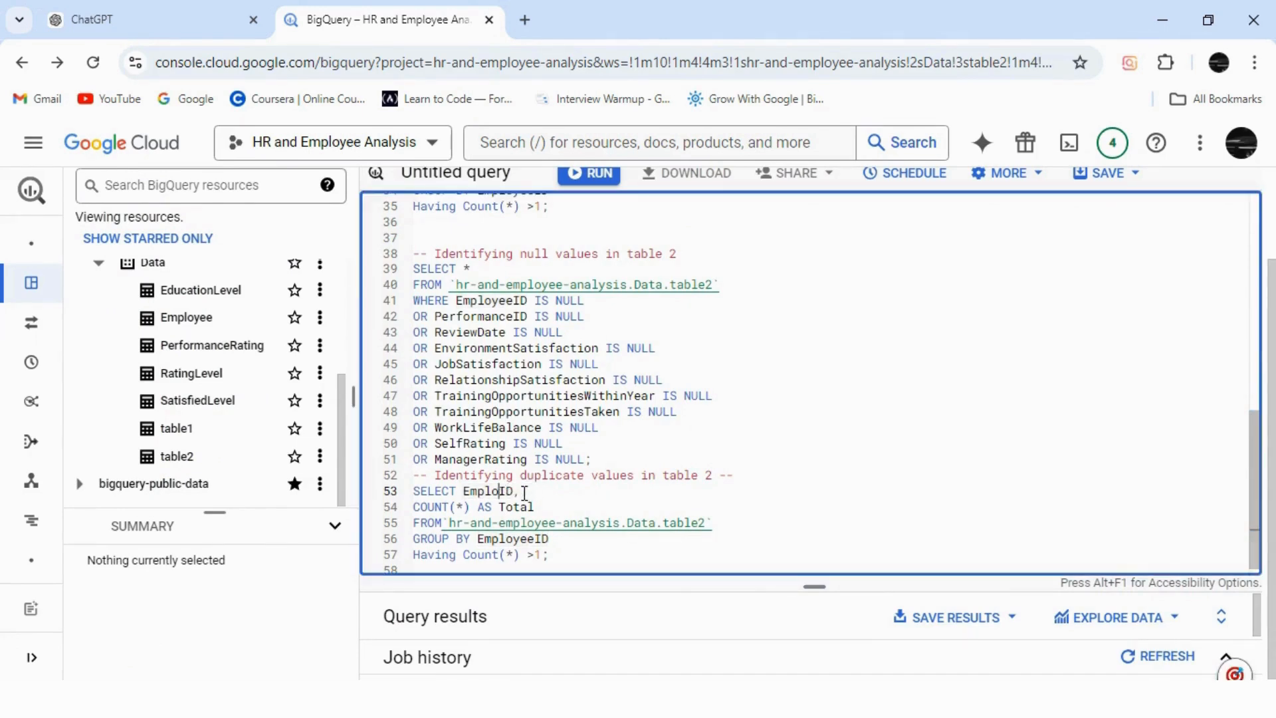
type("Performan")
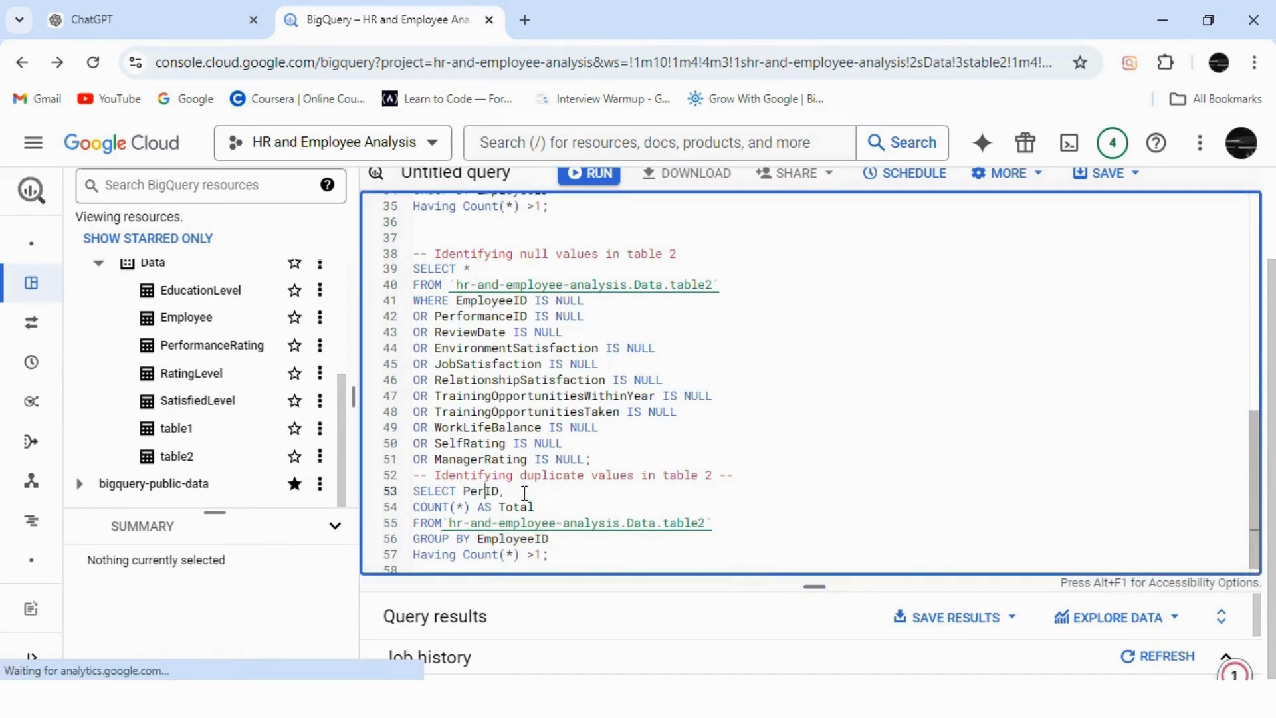
type("ce")
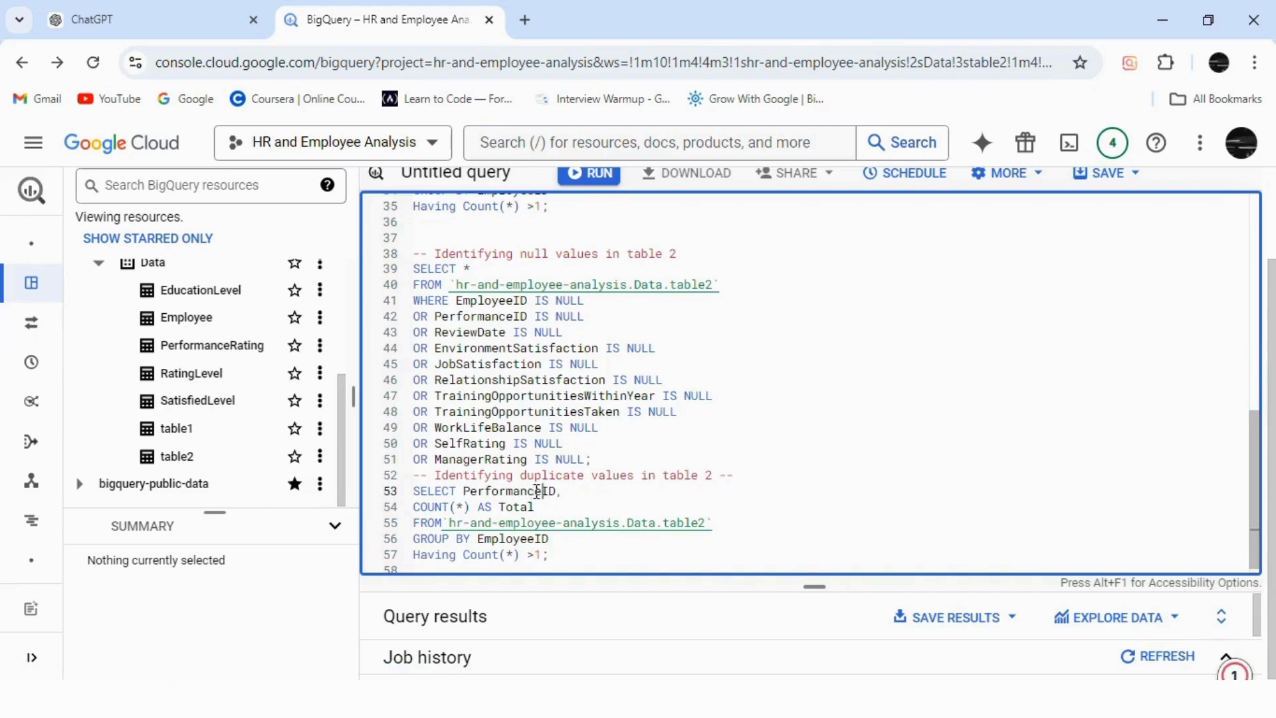
left_click(539, 539)
key("BackSpace")
key("BackSpace")
key("BackSpace")
key("BackSpace")
key("BackSpace")
key("BackSpace")
key("BackSpace")
key("BackSpace")
type("Performance")
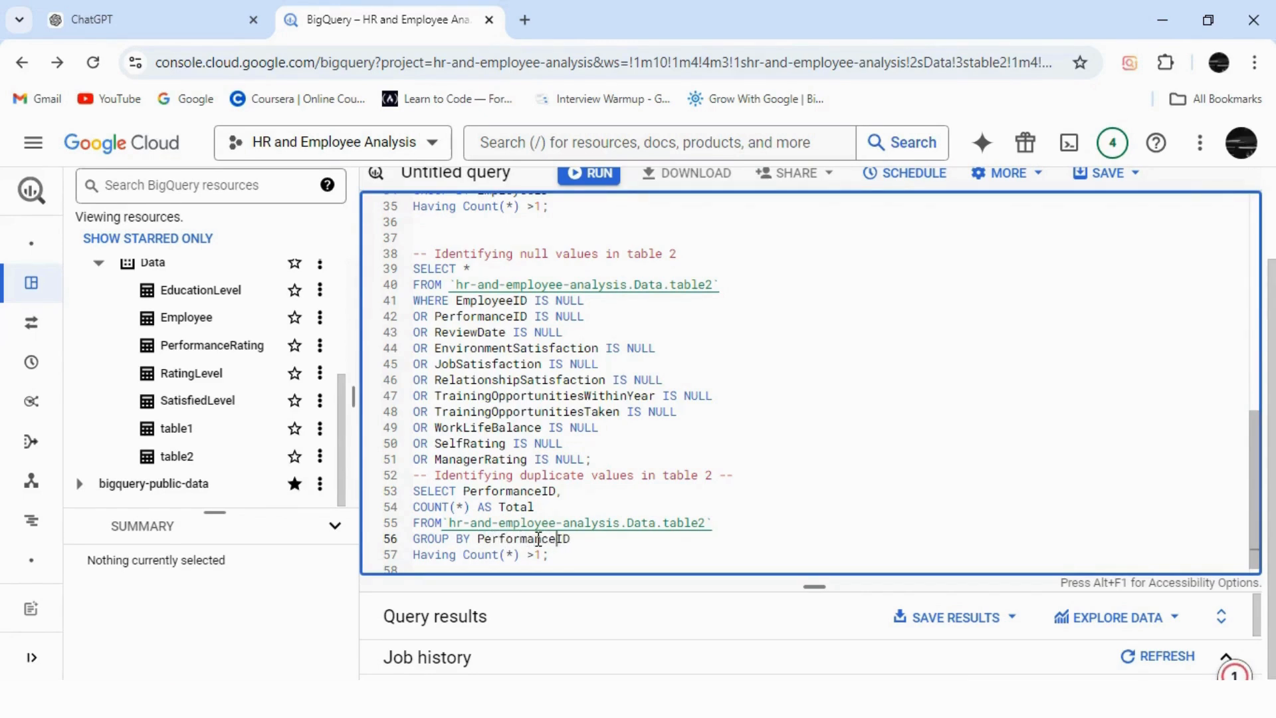
Run the PerformanceID duplicate check, which returns no rows.
left_click_drag(557, 562, 414, 492)
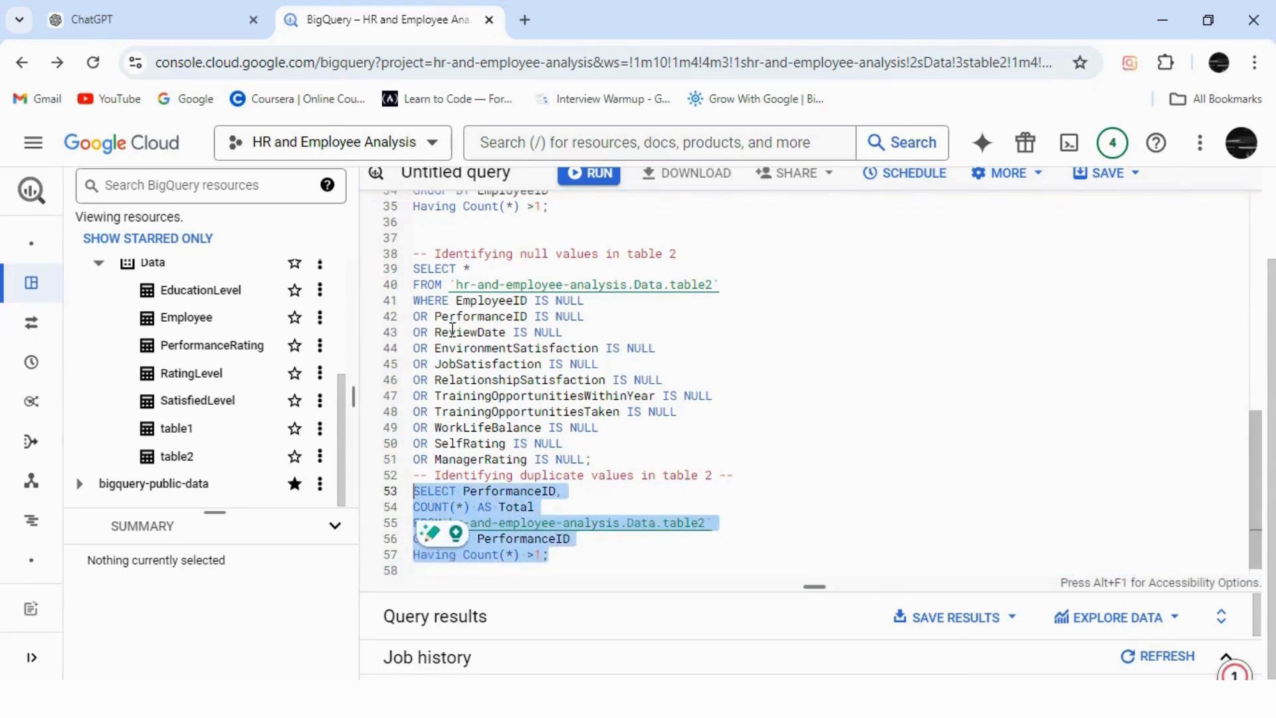
left_click(584, 176)
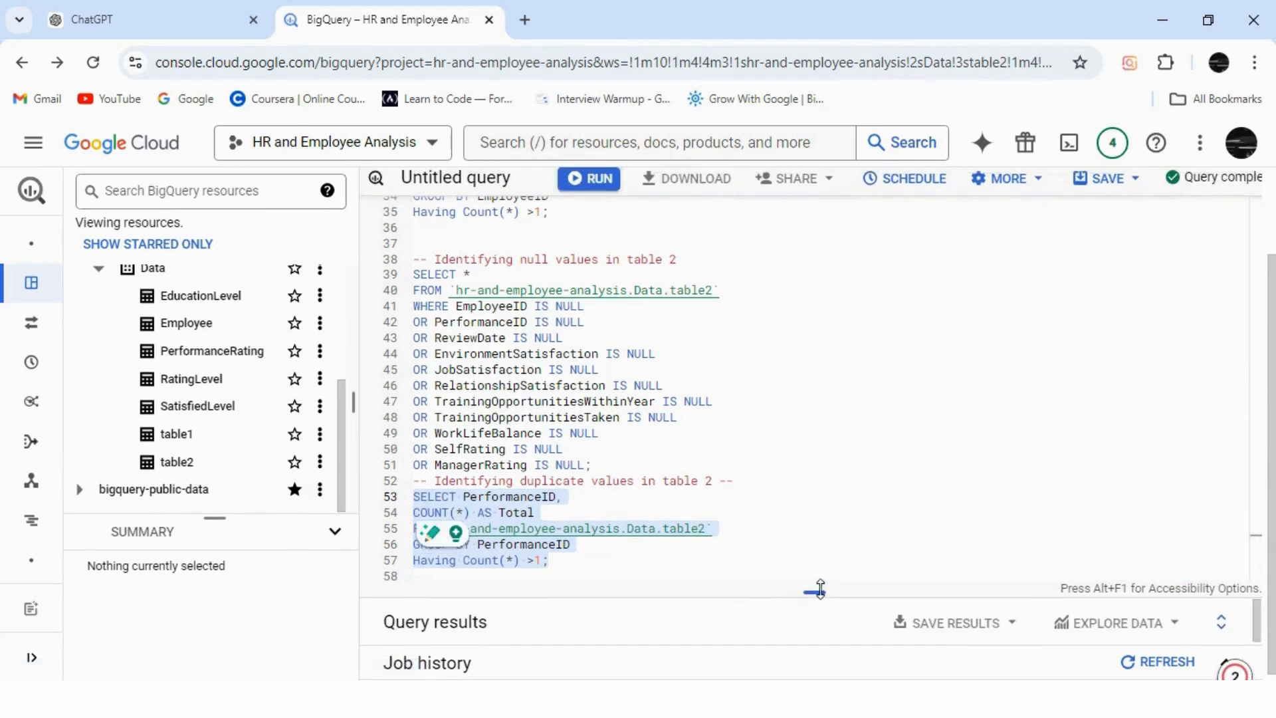
left_click_drag(821, 556, 818, 598)
left_click(601, 561)
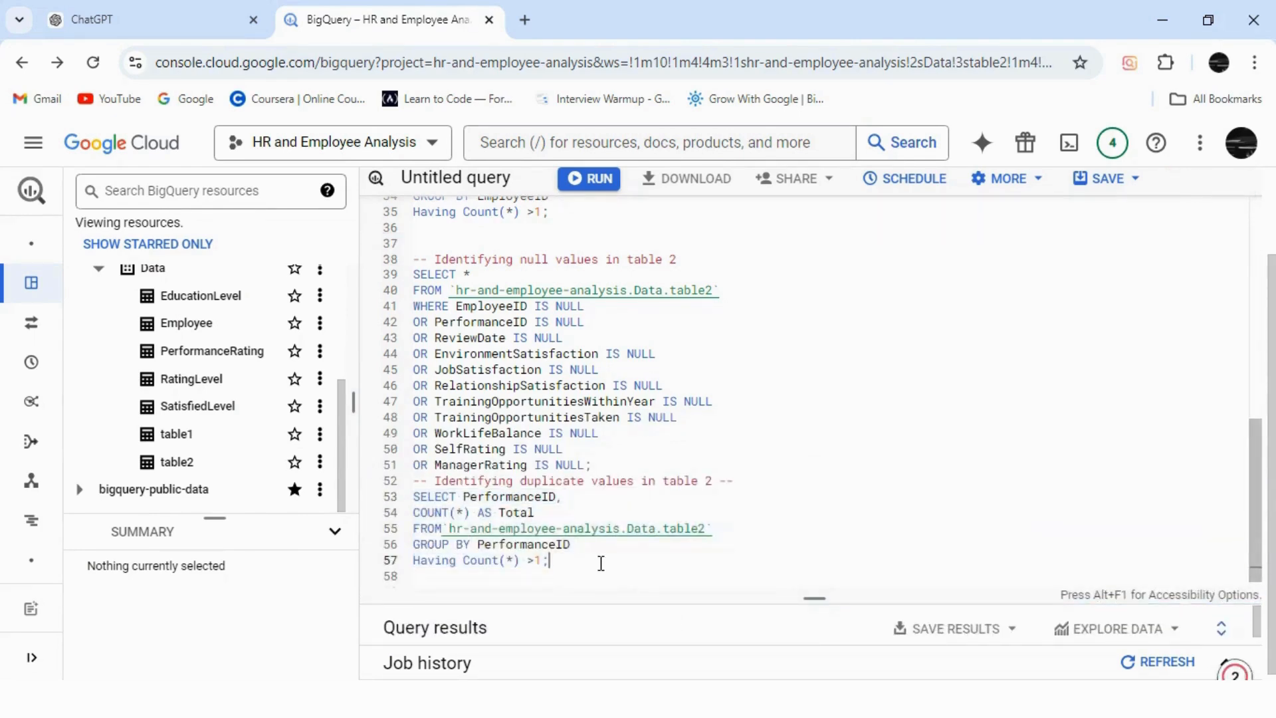